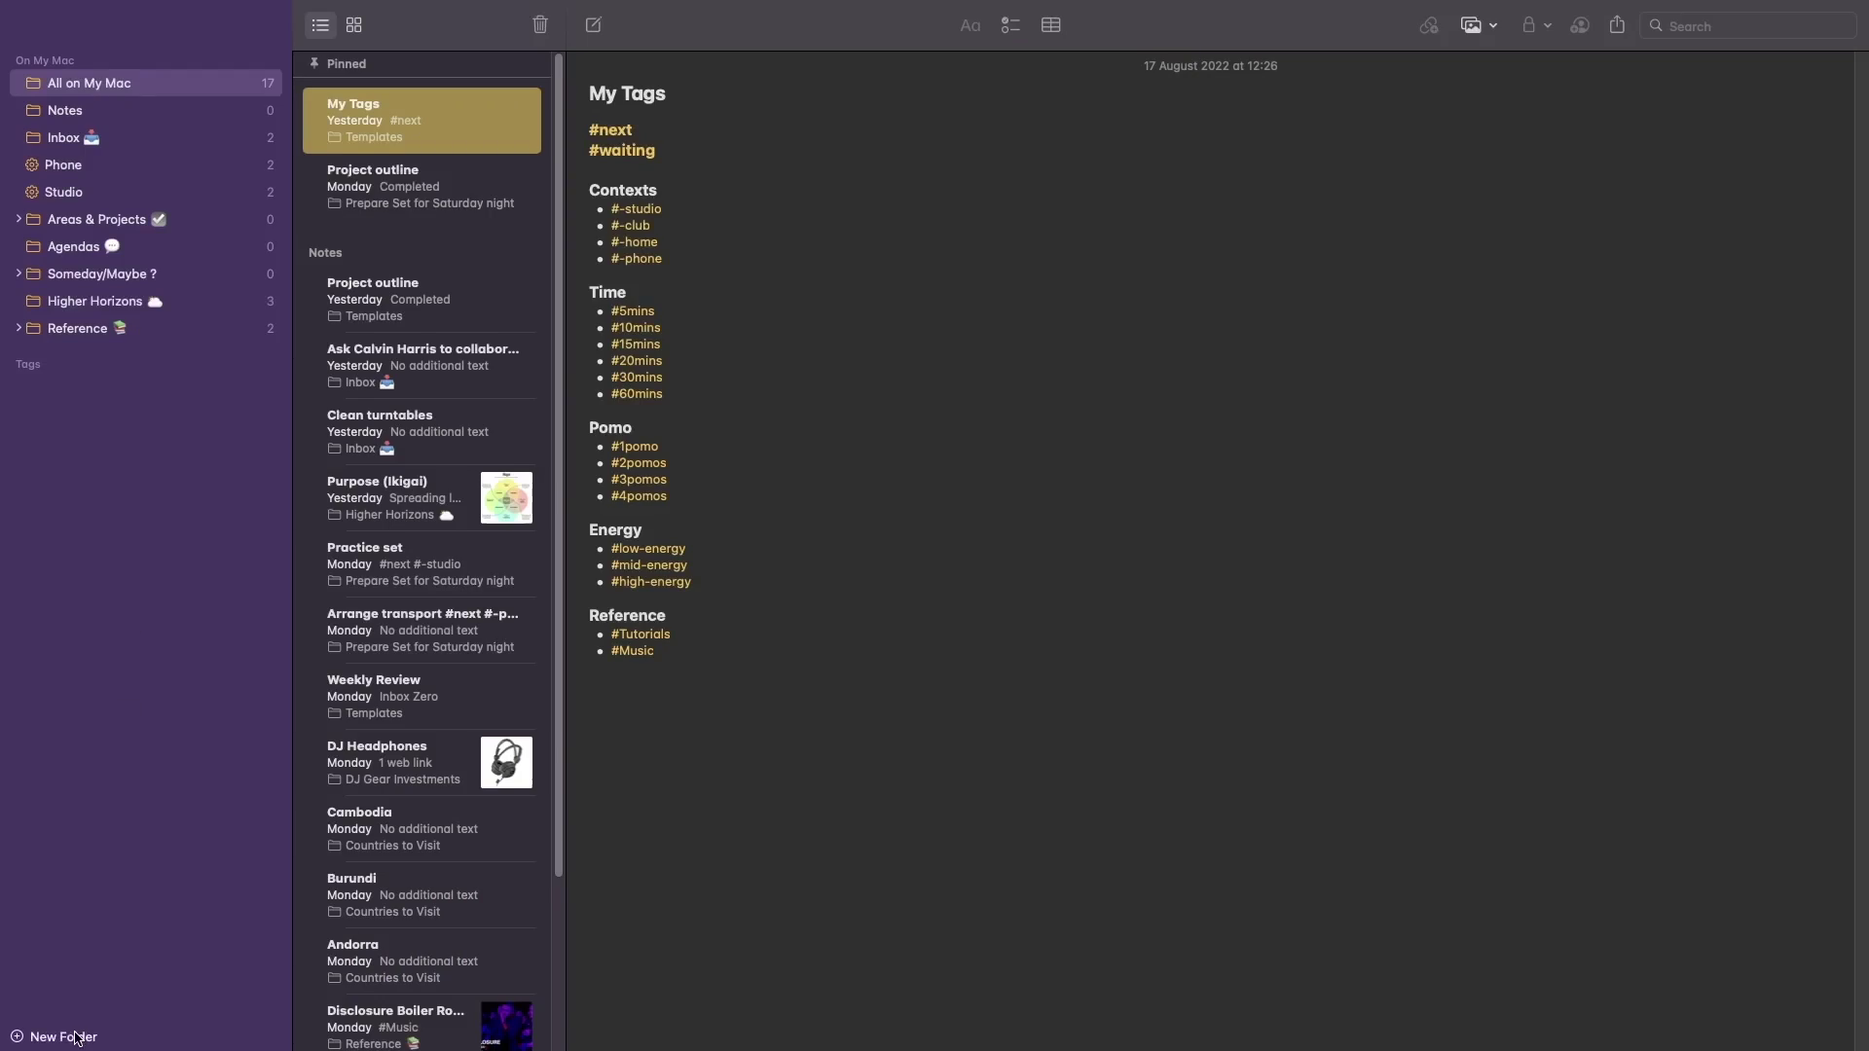
# Step: Create a throwaway folder named Inbox, delete it, and open the existing Inbox 📥 folder
pyautogui.click(70, 1038)
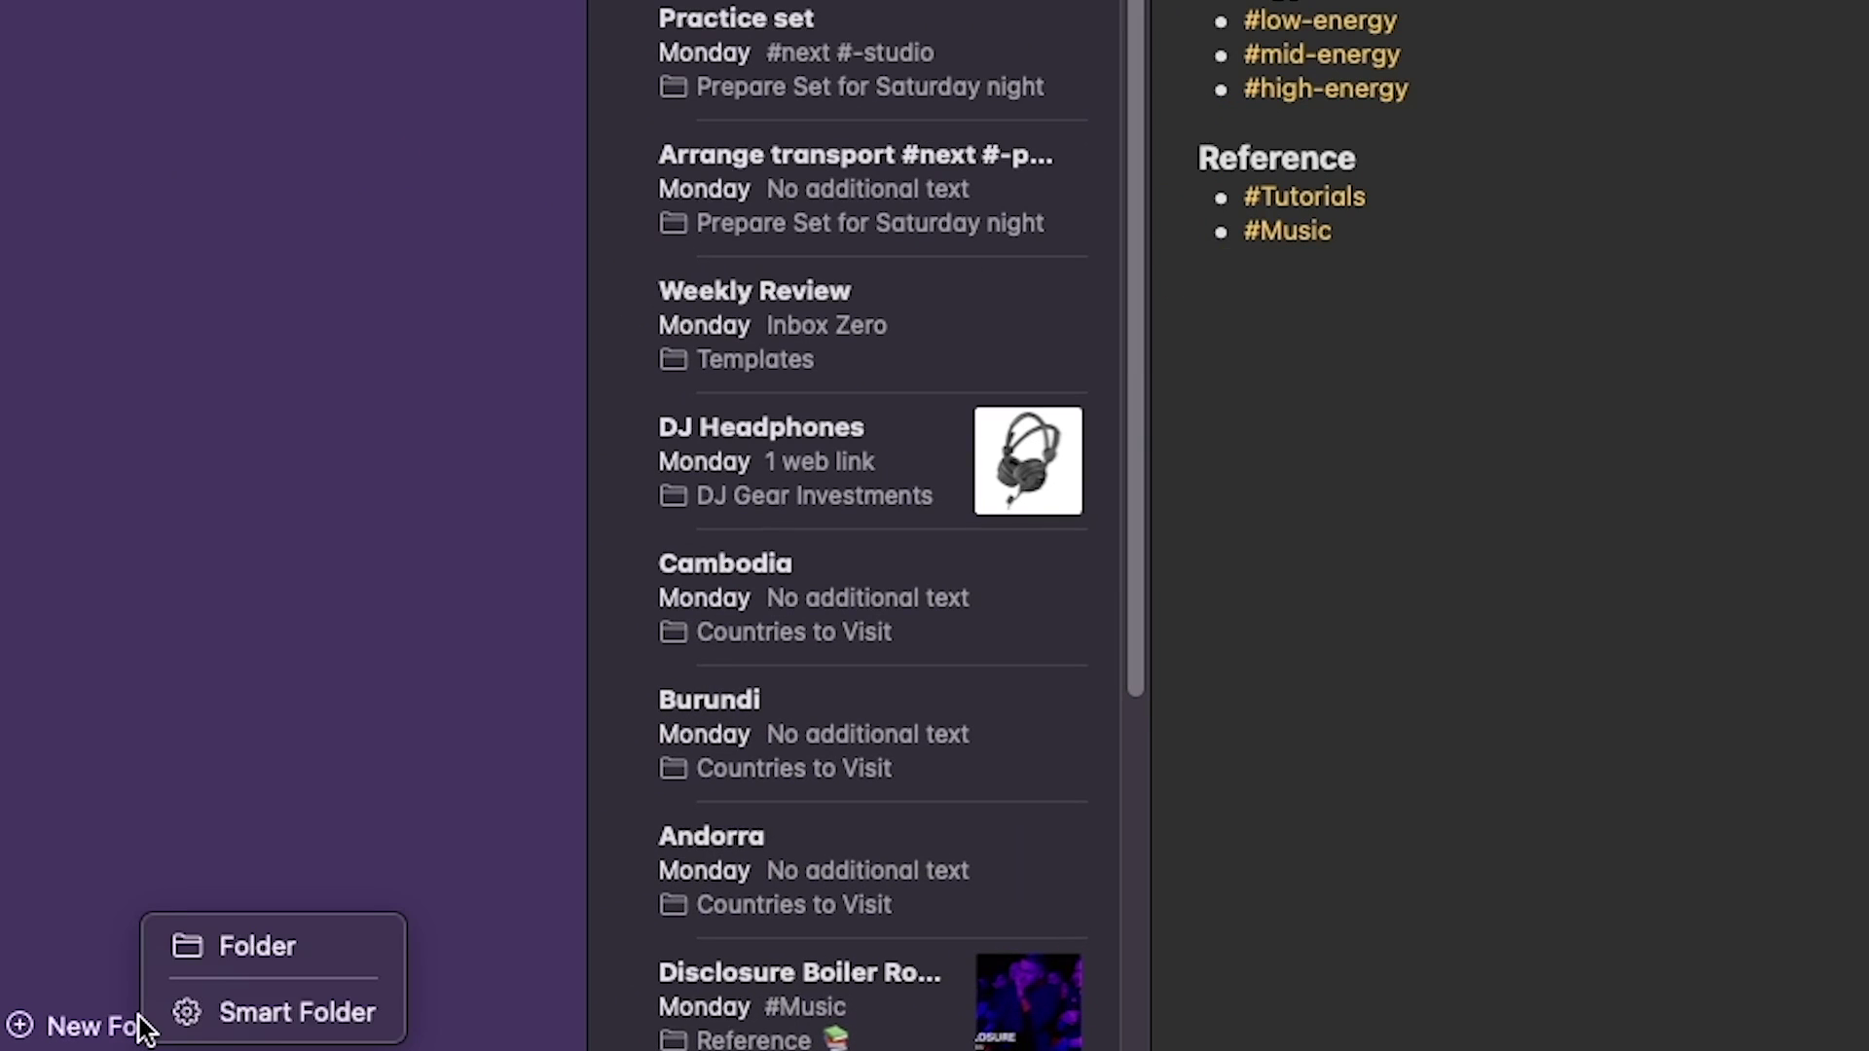
pyautogui.click(213, 954)
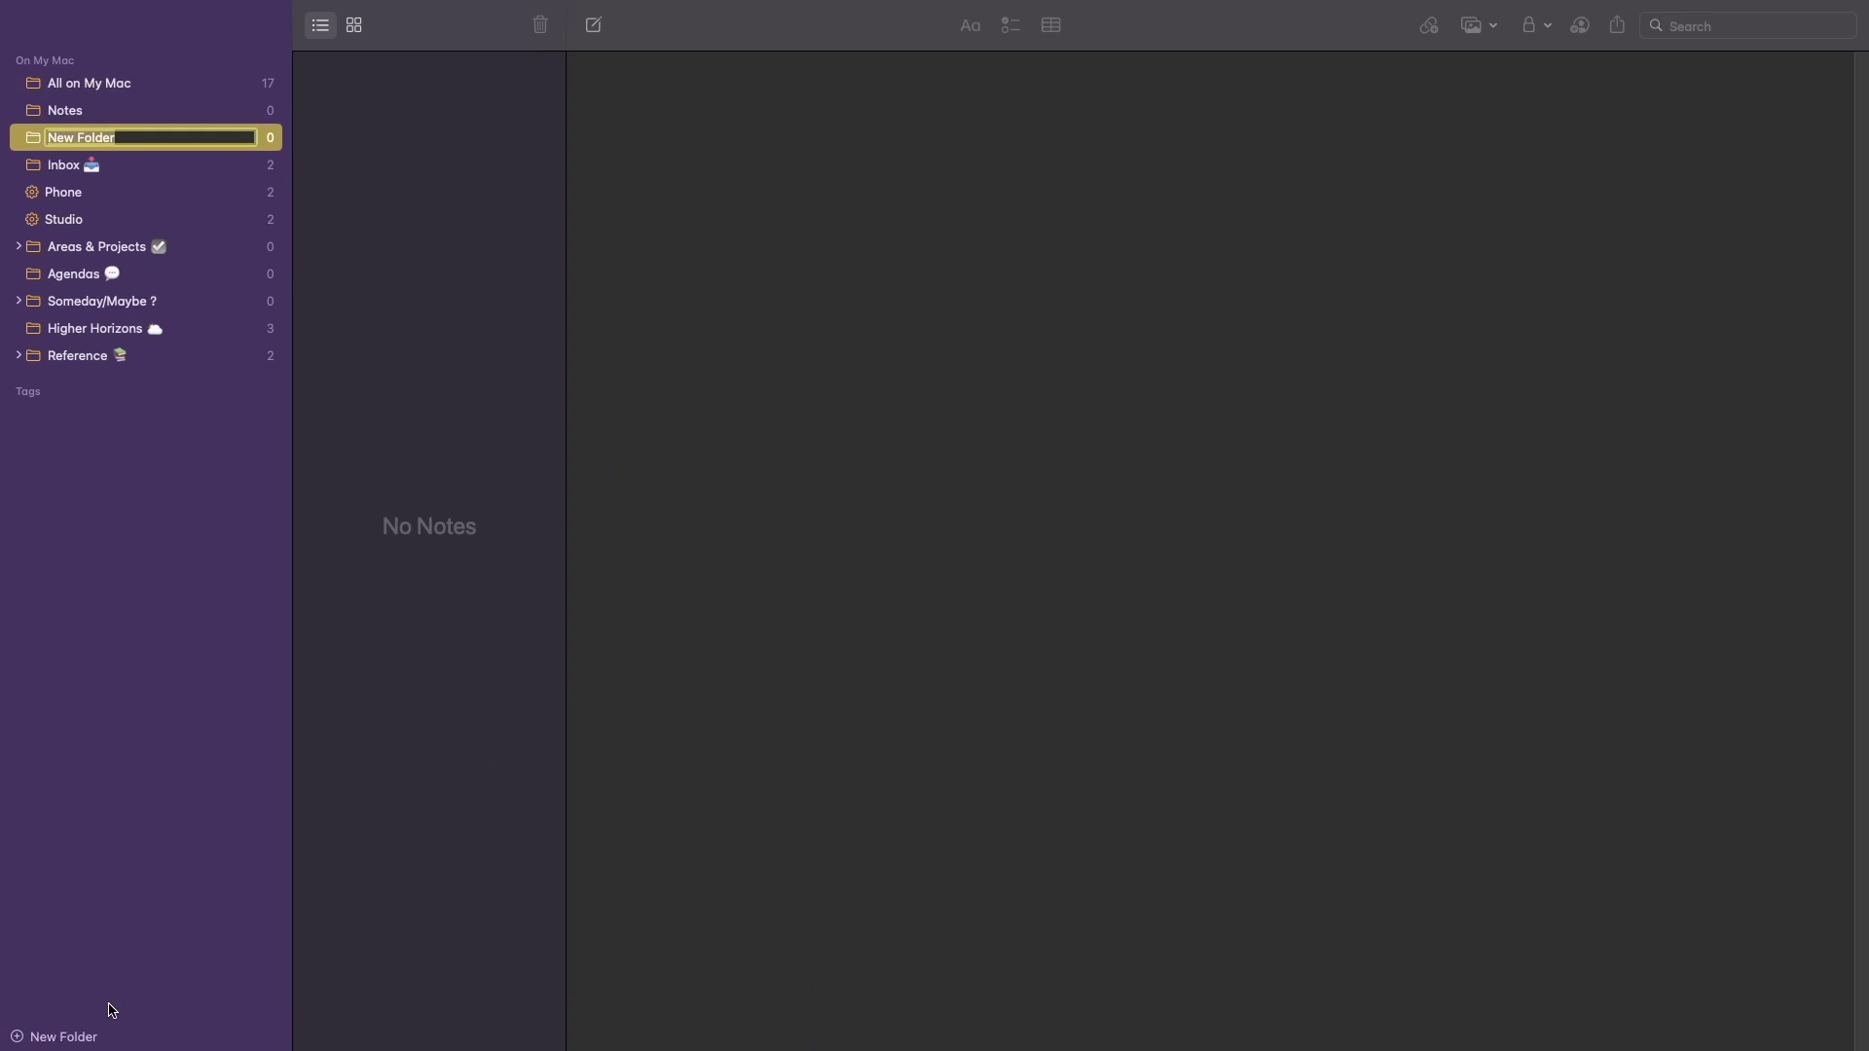
pyautogui.write('Inbox')
pyautogui.press('Return')
pyautogui.press('Delete')
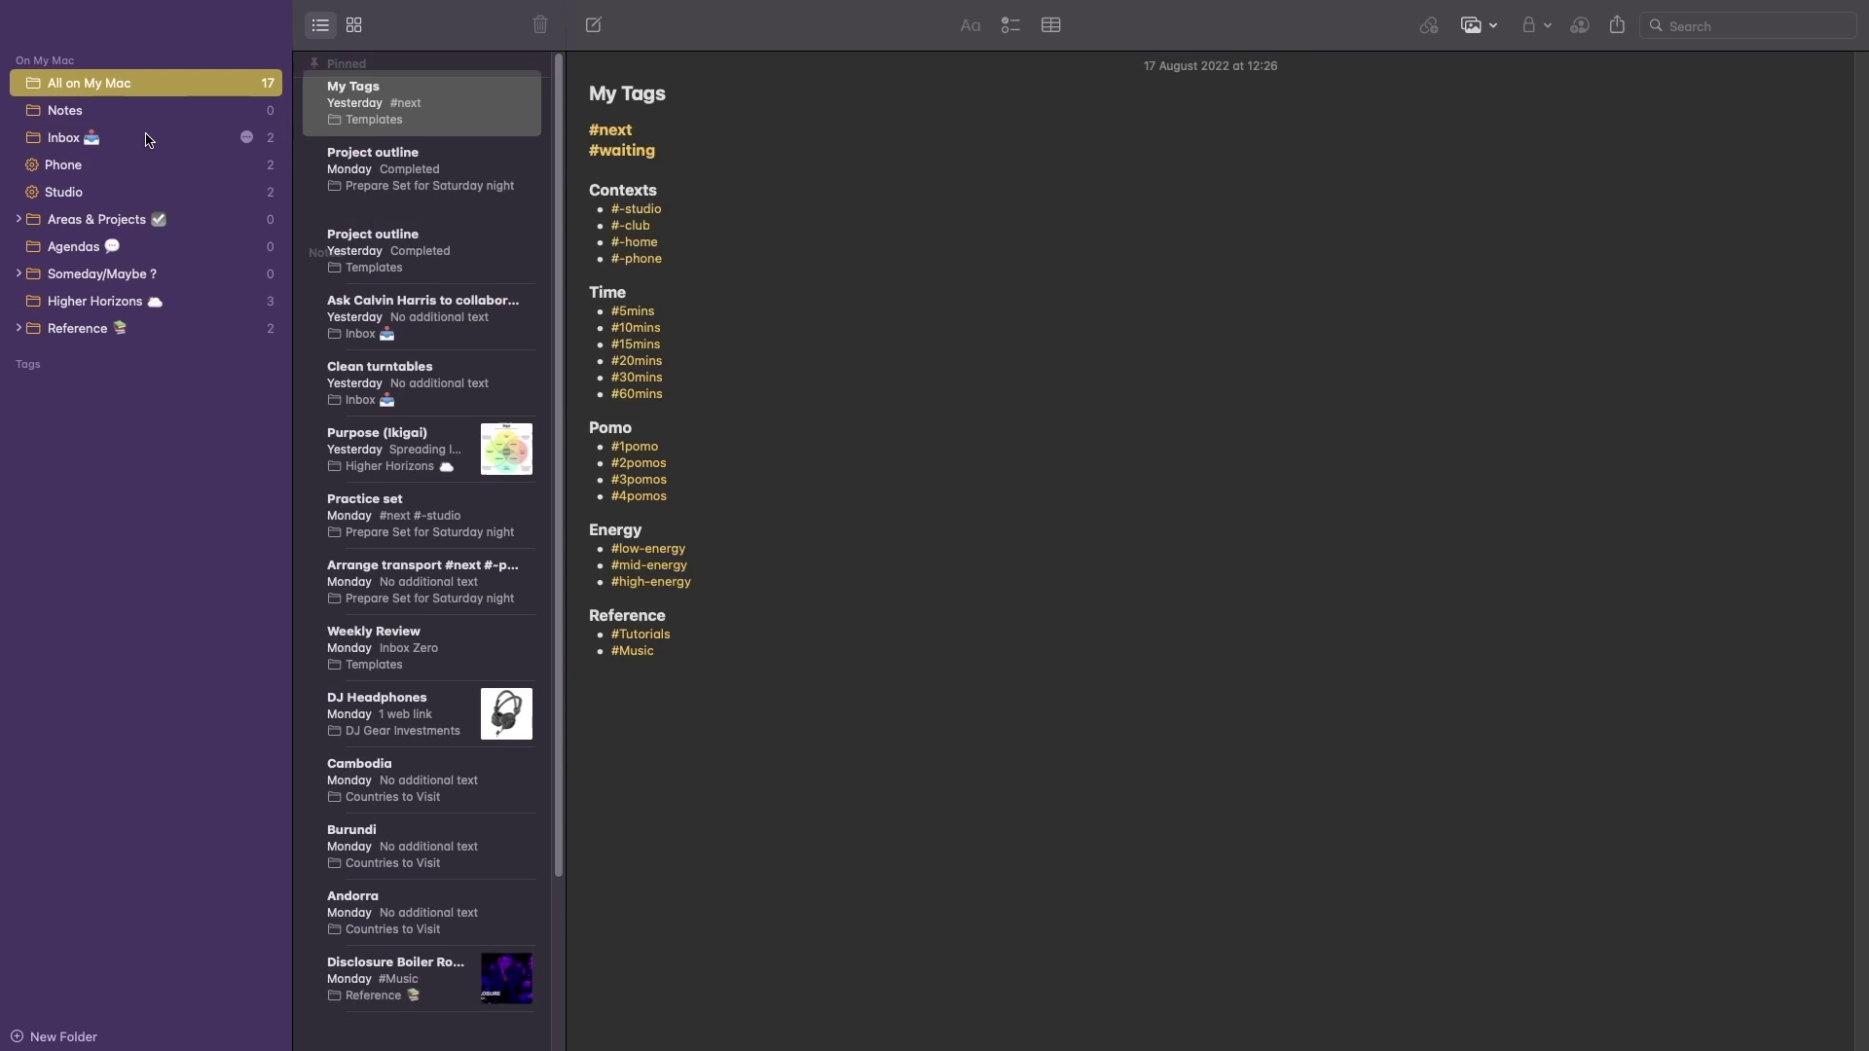
pyautogui.click(133, 142)
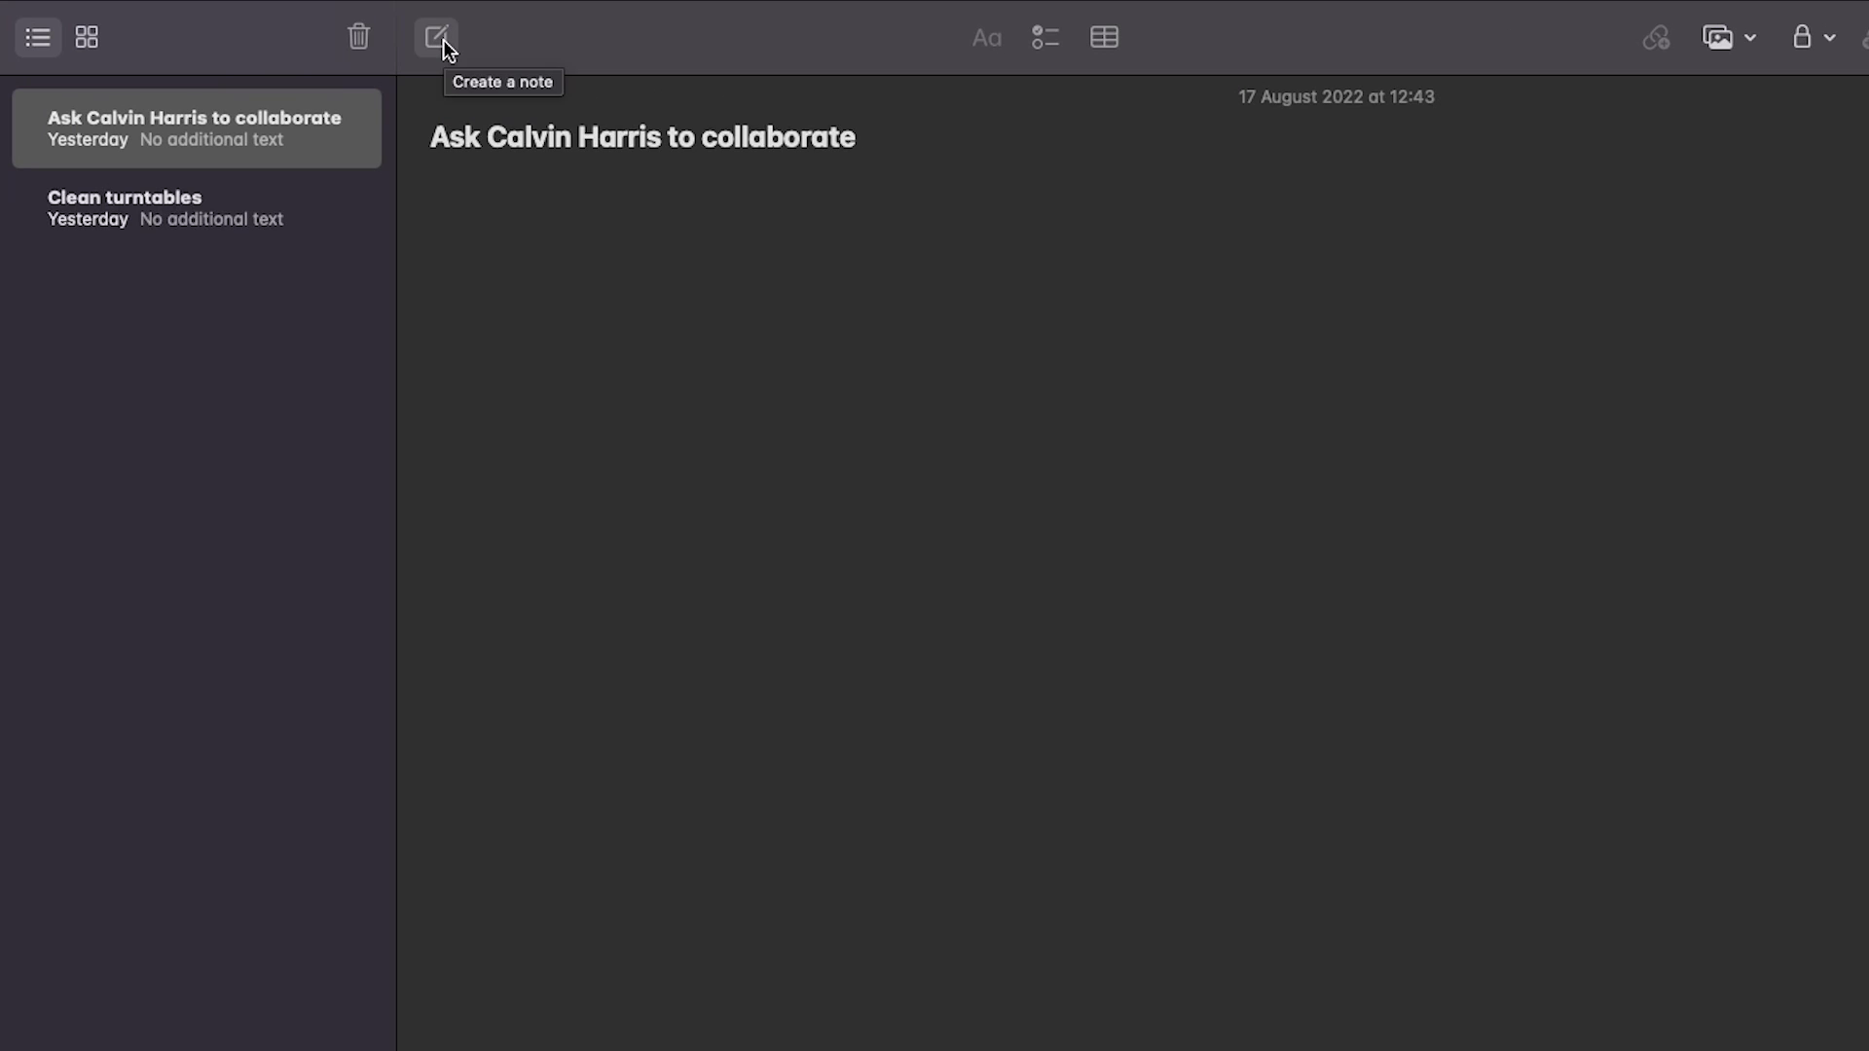
# Step: Start a new Inbox note, then add the first YouTube channel description paragraph to a Quick Note
pyautogui.click(444, 43)
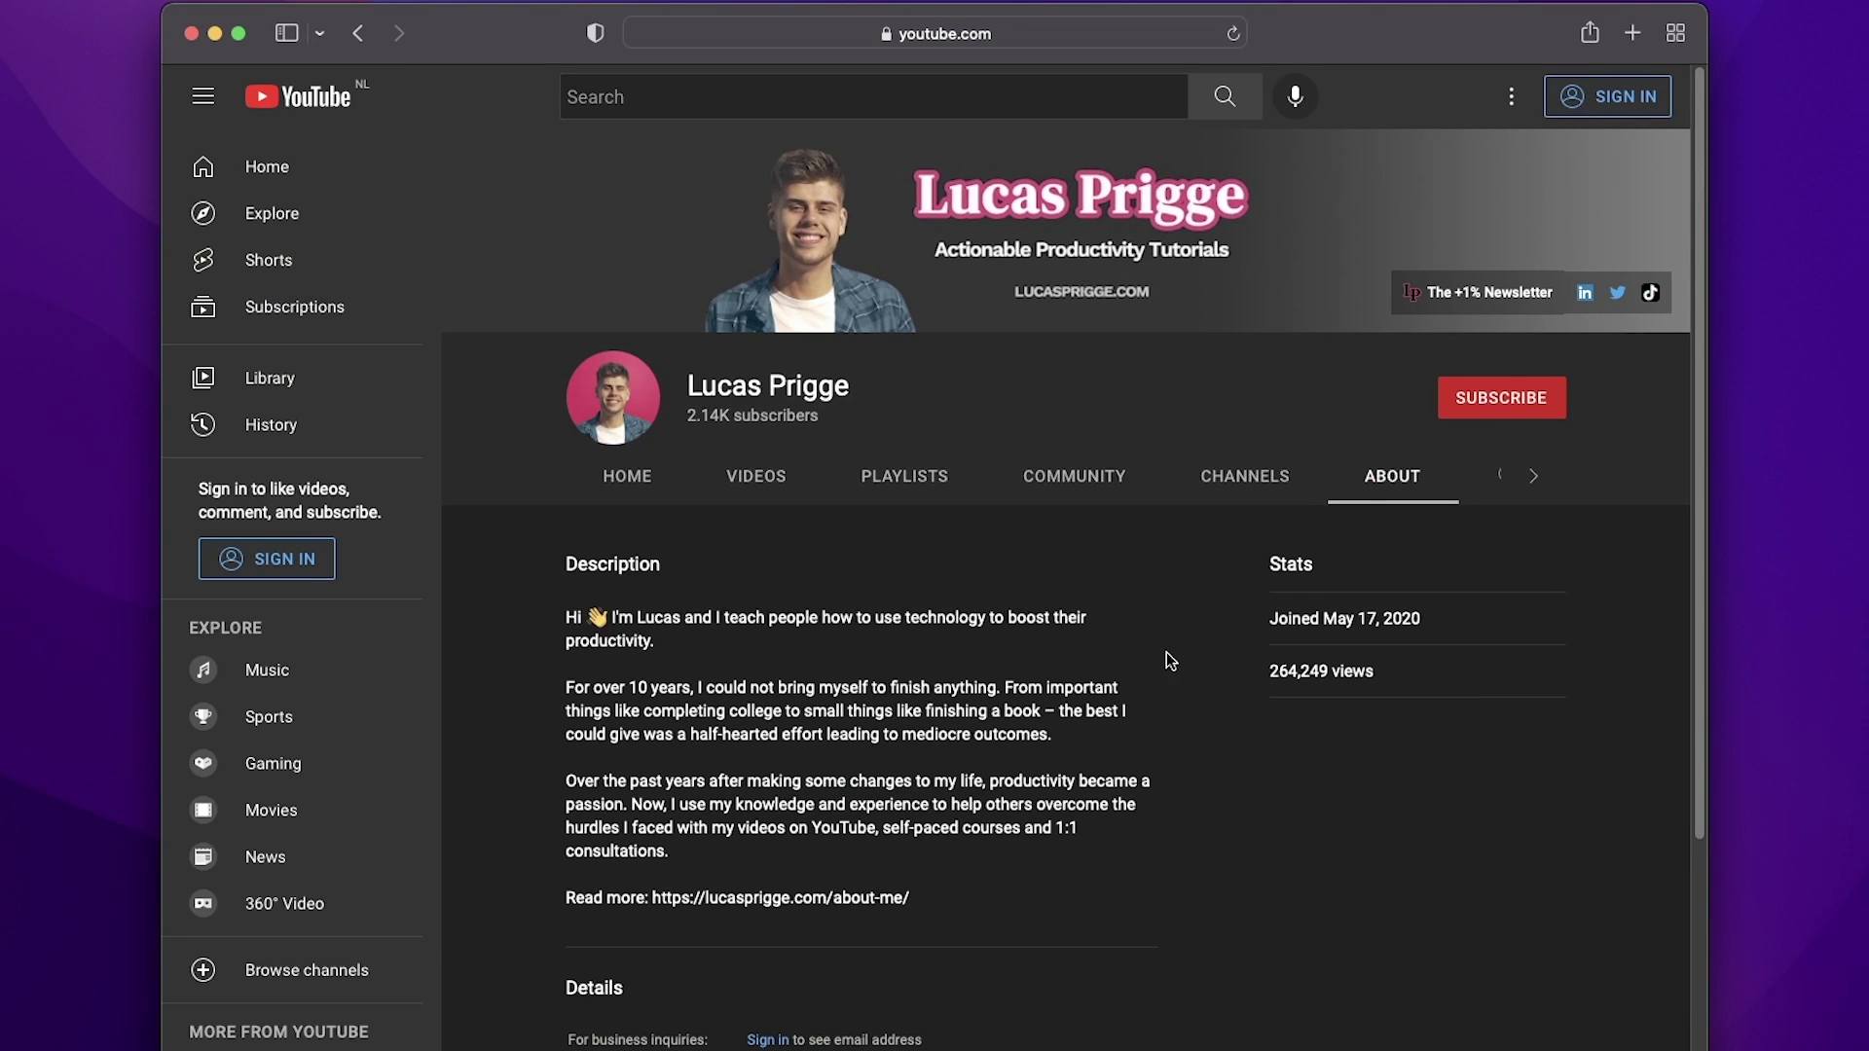
pyautogui.moveTo(698, 635); pyautogui.dragTo(537, 623)
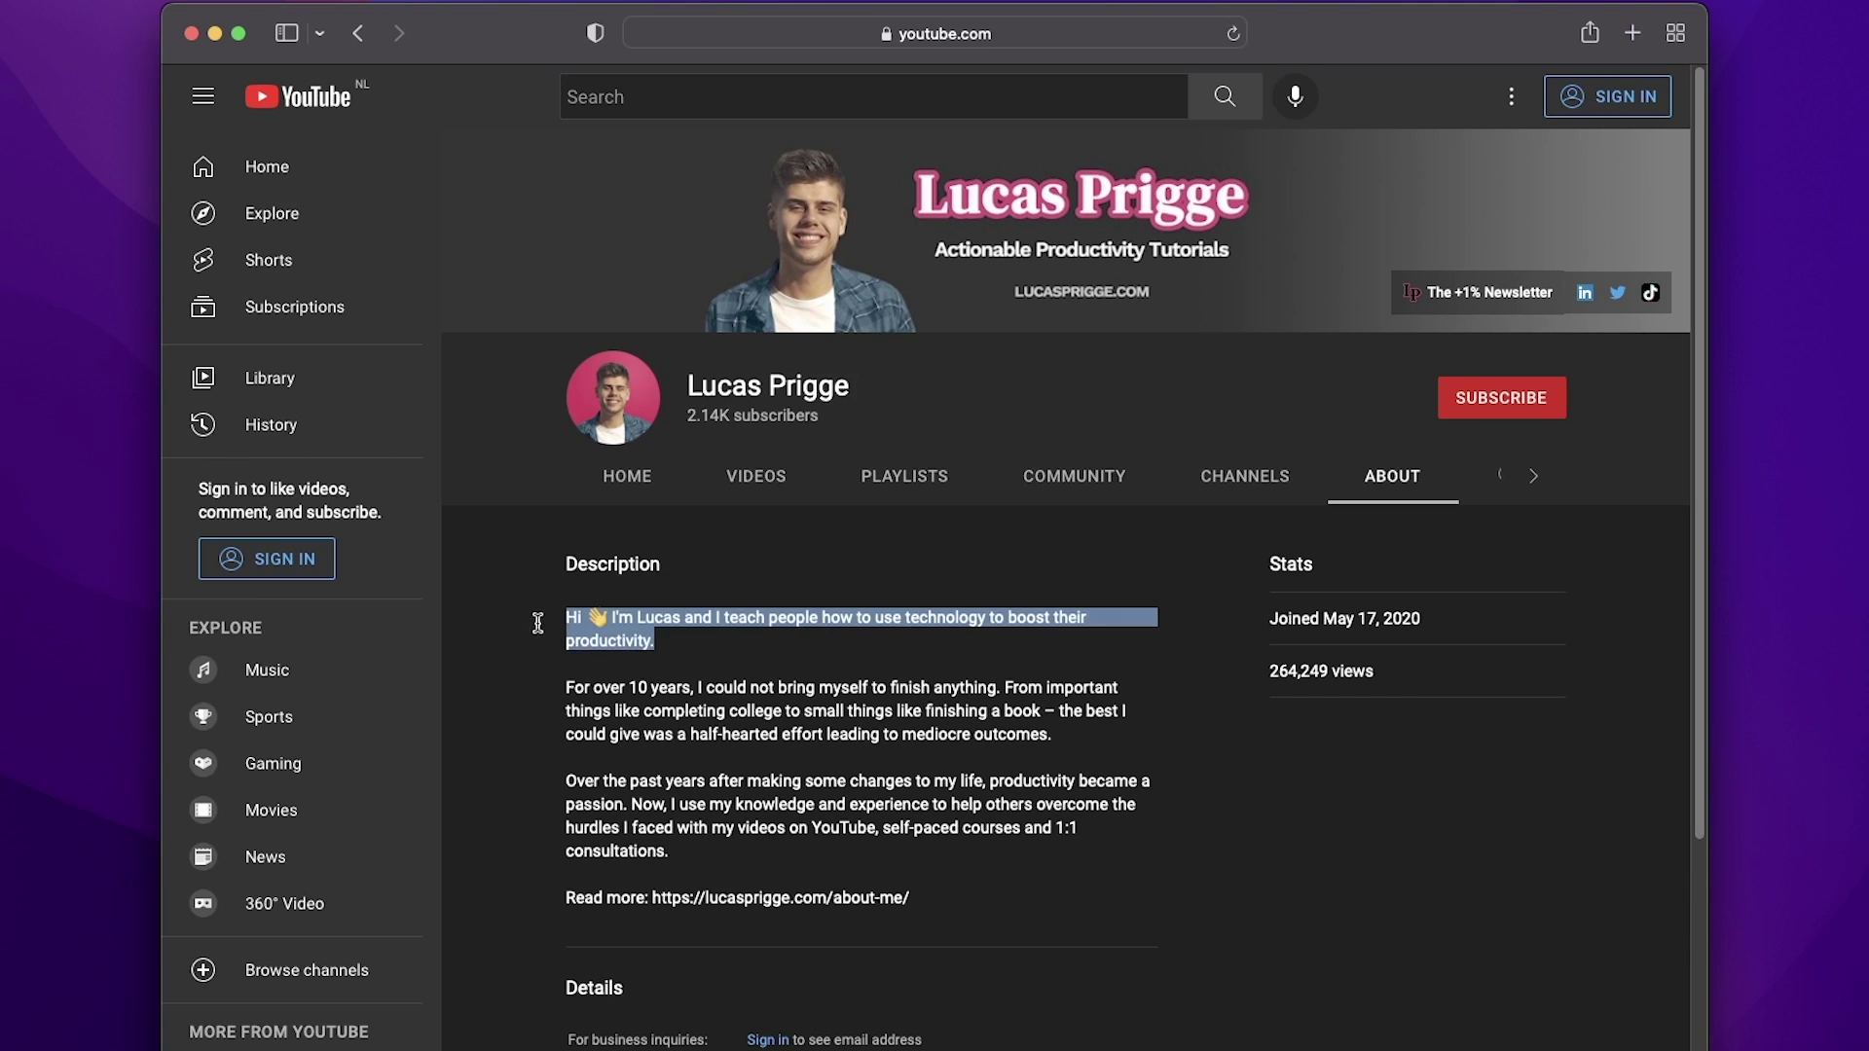
pyautogui.rightClick(598, 628)
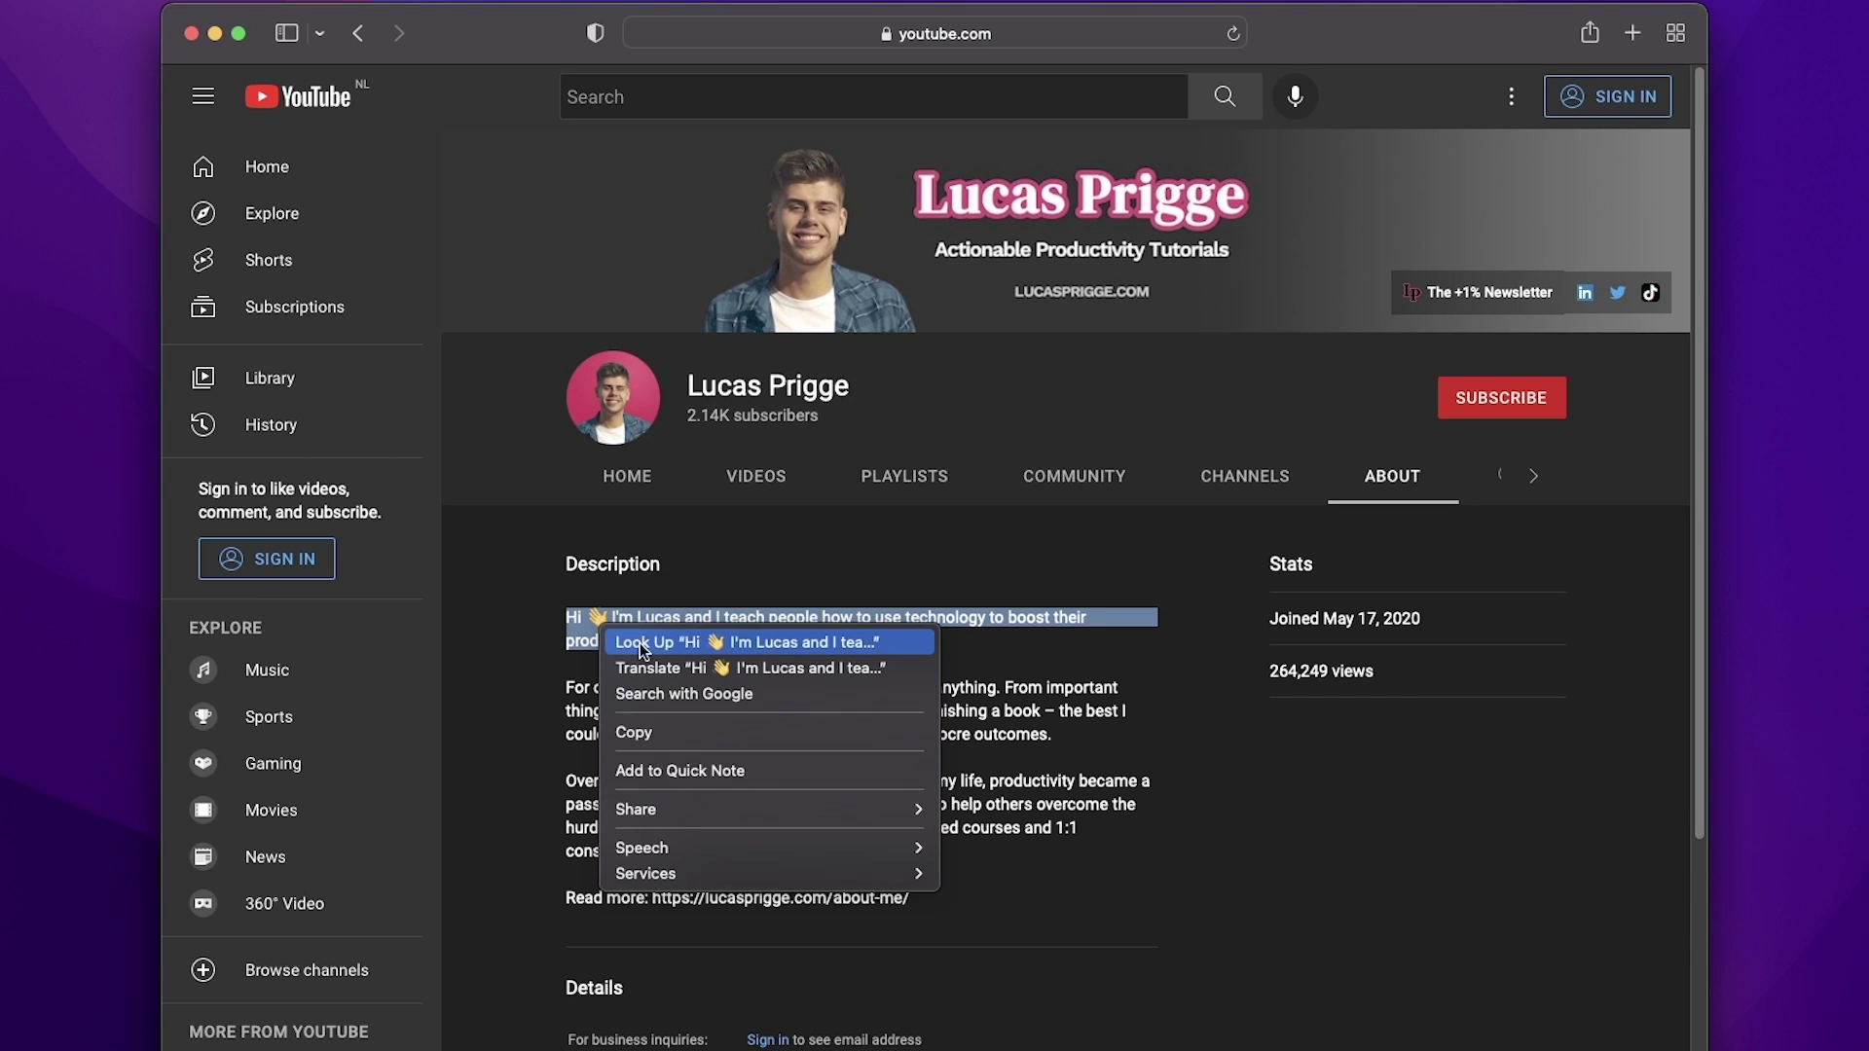
pyautogui.click(697, 775)
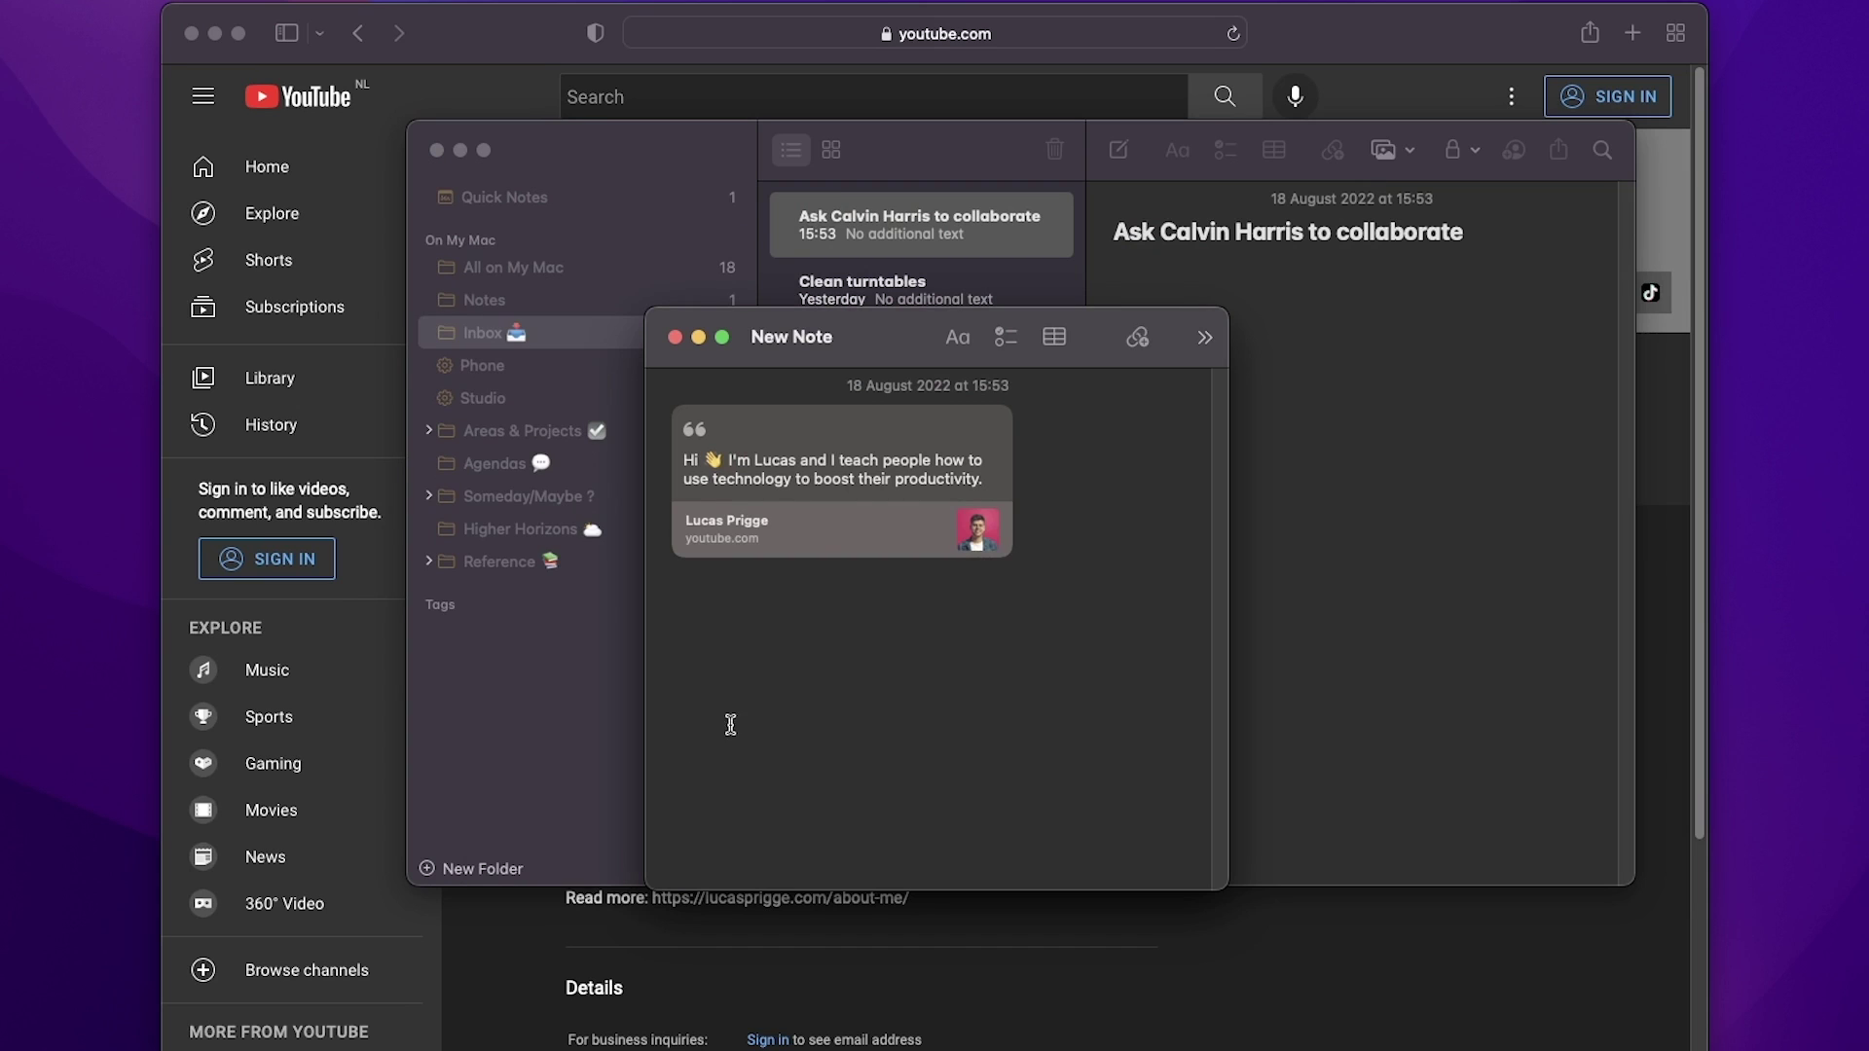
# Step: Try selecting the quoted link card in the Quick Note, then put the Quick Note window away
pyautogui.click(716, 470)
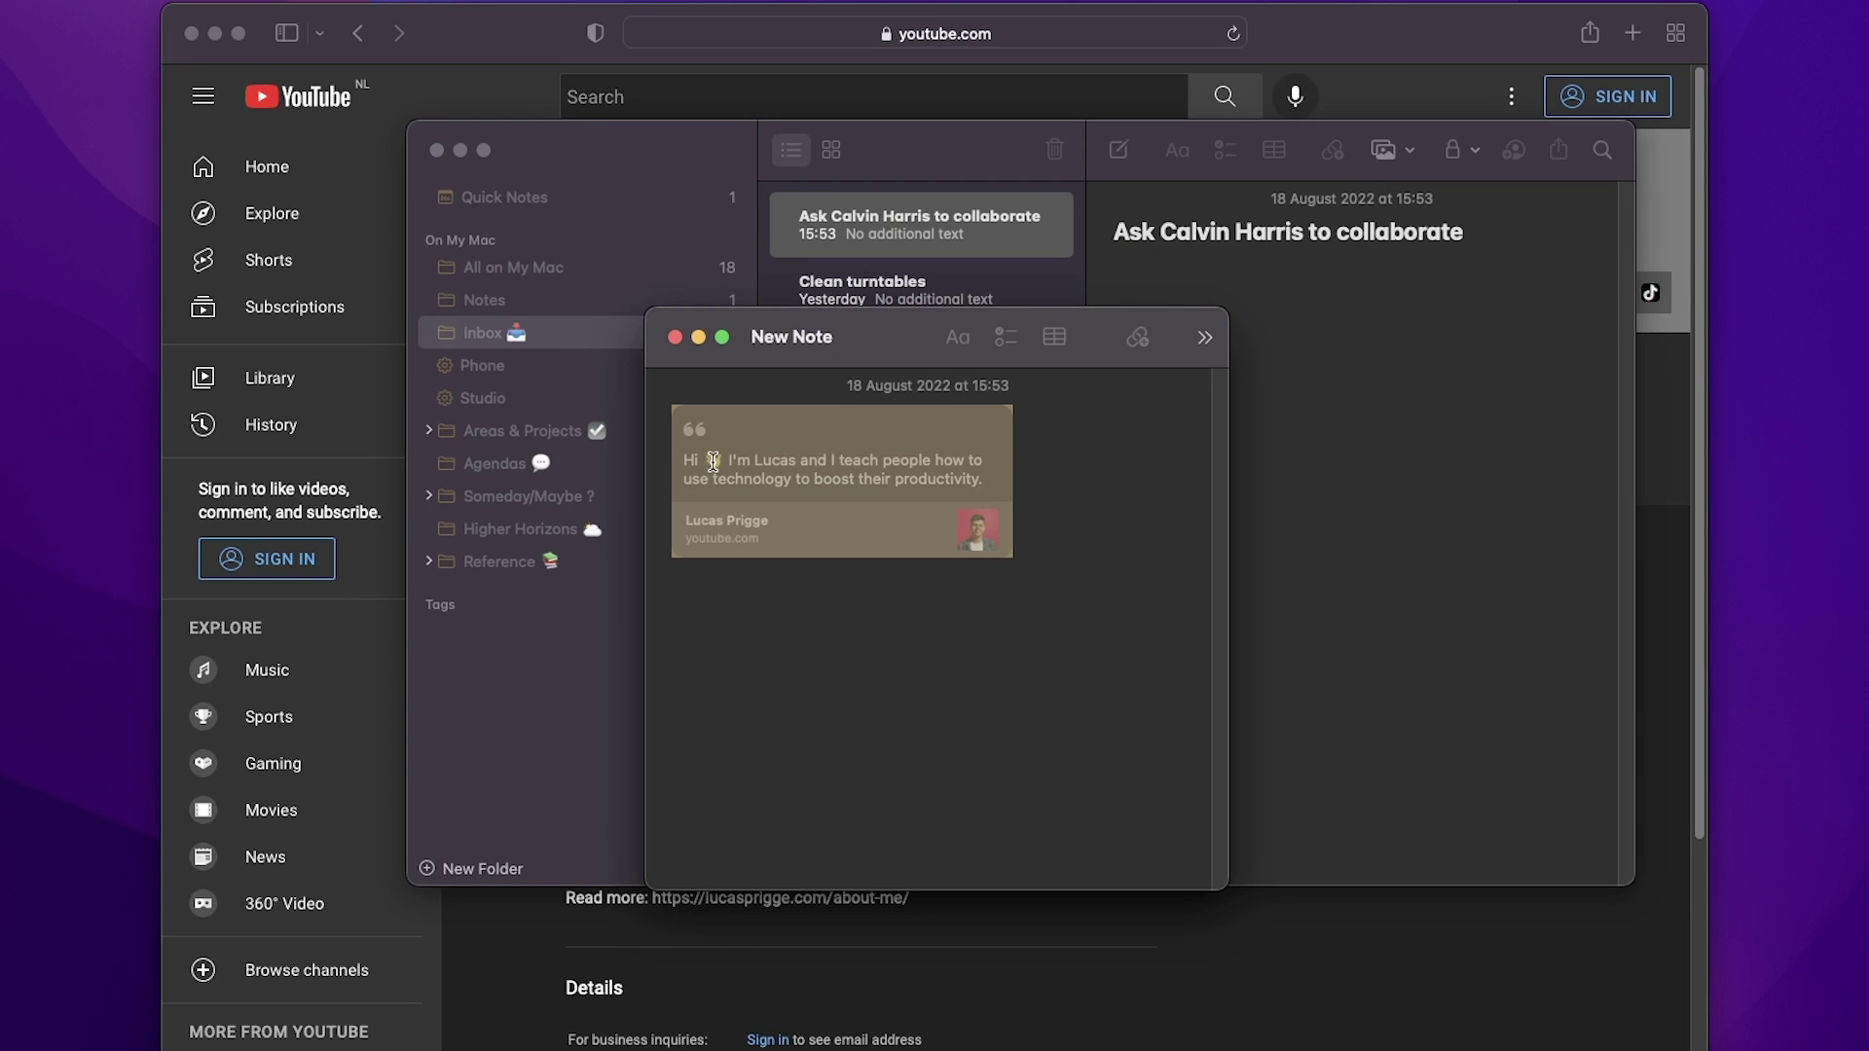
pyautogui.click(910, 592)
pyautogui.click(936, 490)
pyautogui.click(1013, 557)
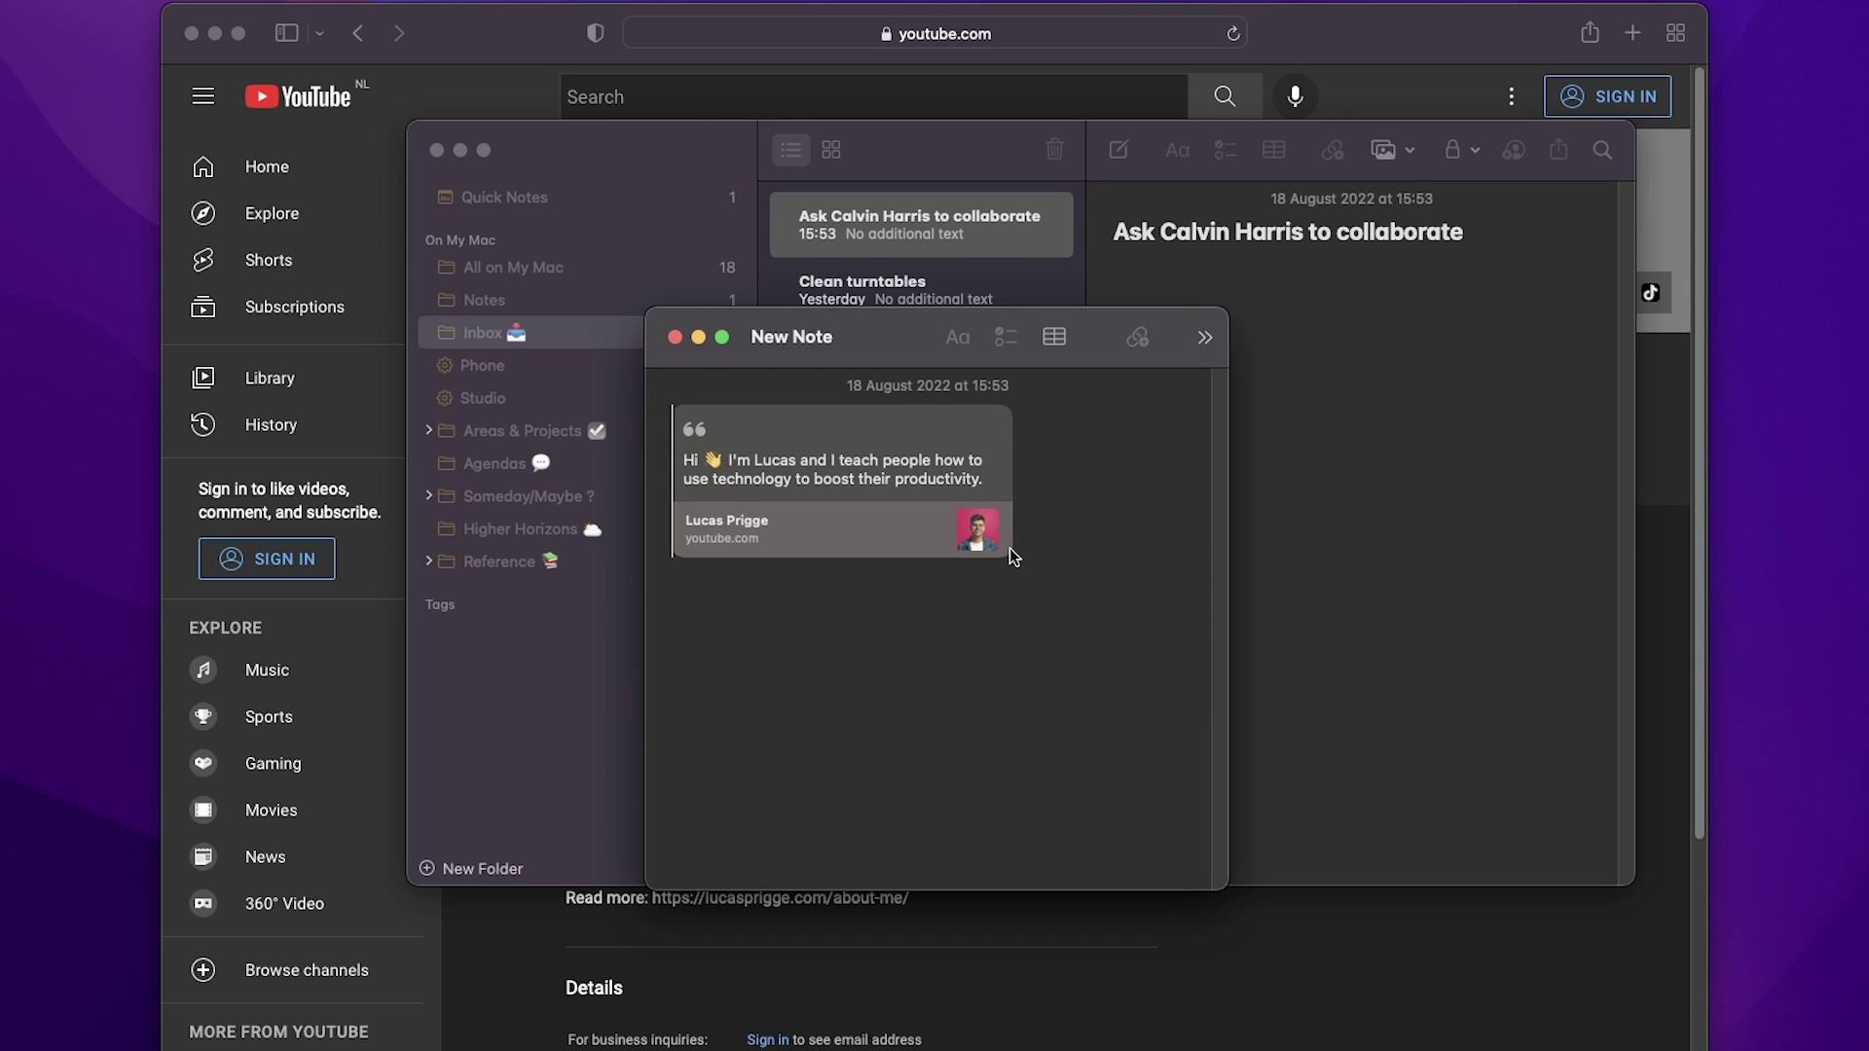
pyautogui.click(695, 337)
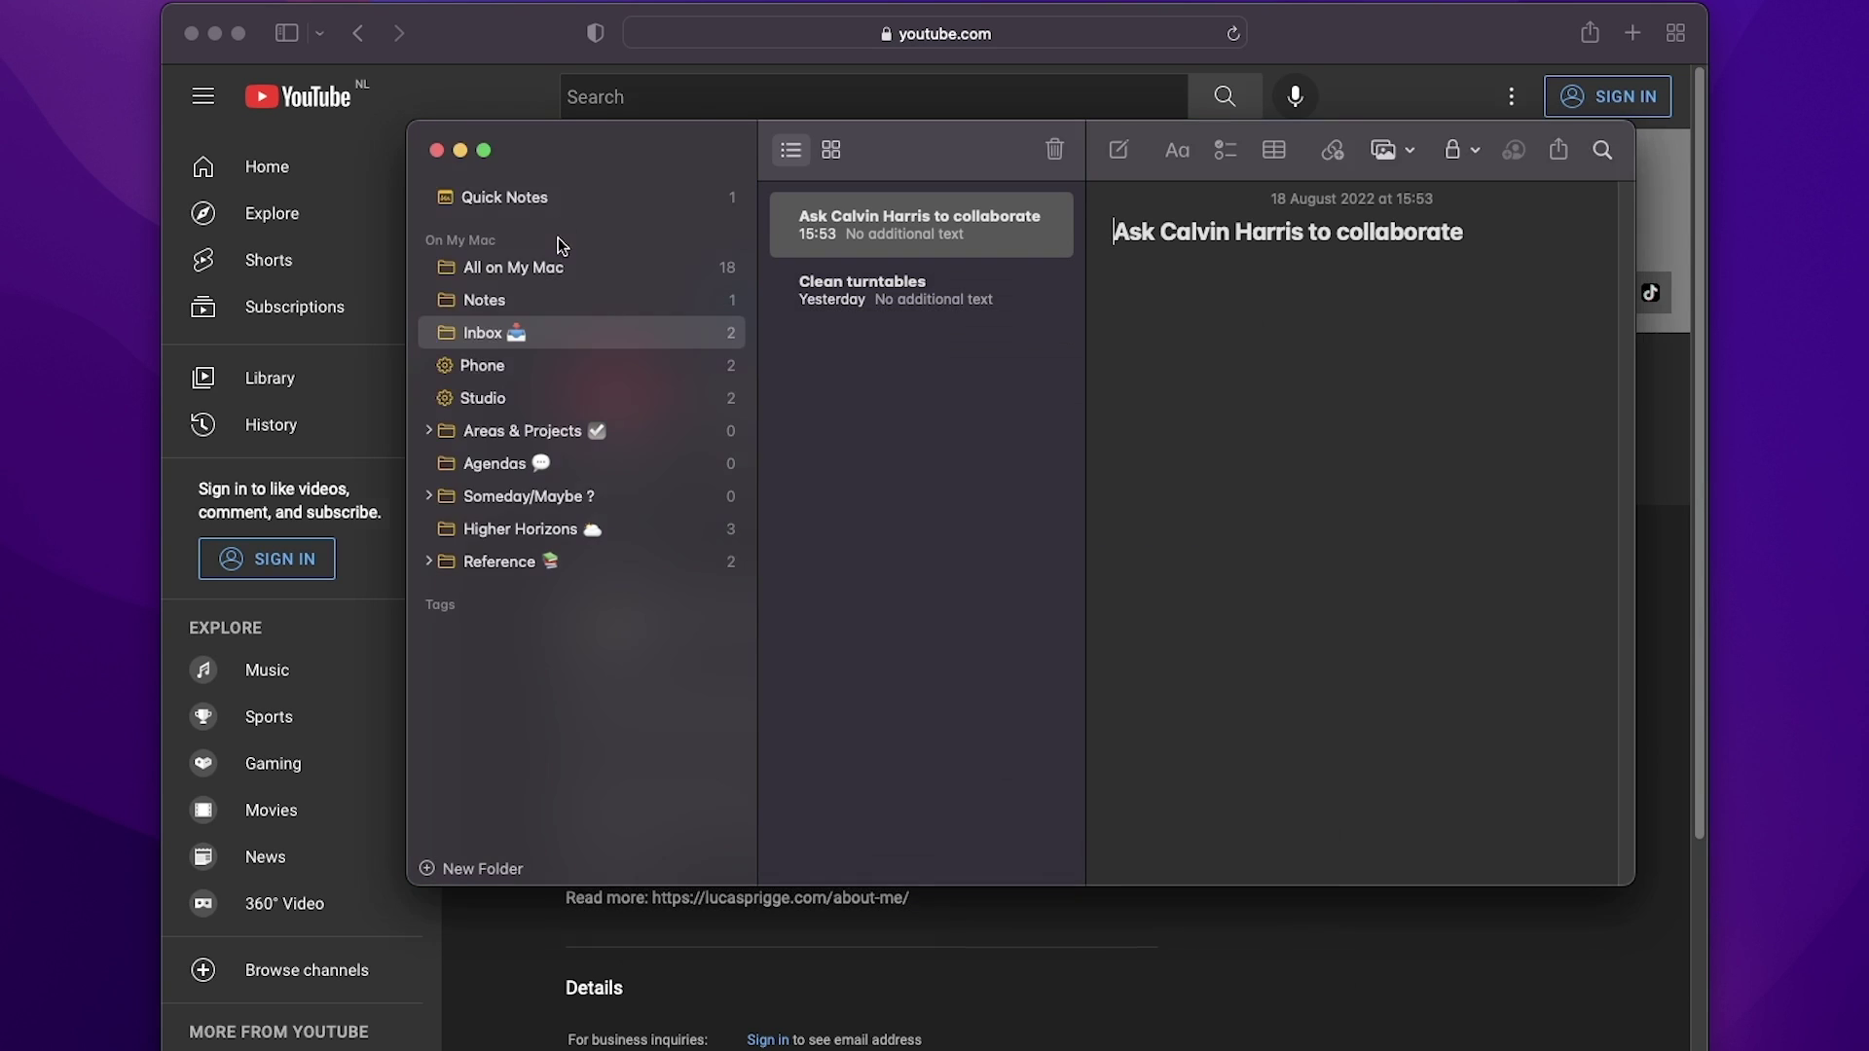
# Step: Open the saved quote from Quick Notes, deleting then restoring its link card, and place the cursor after it
pyautogui.click(555, 197)
pyautogui.click(877, 362)
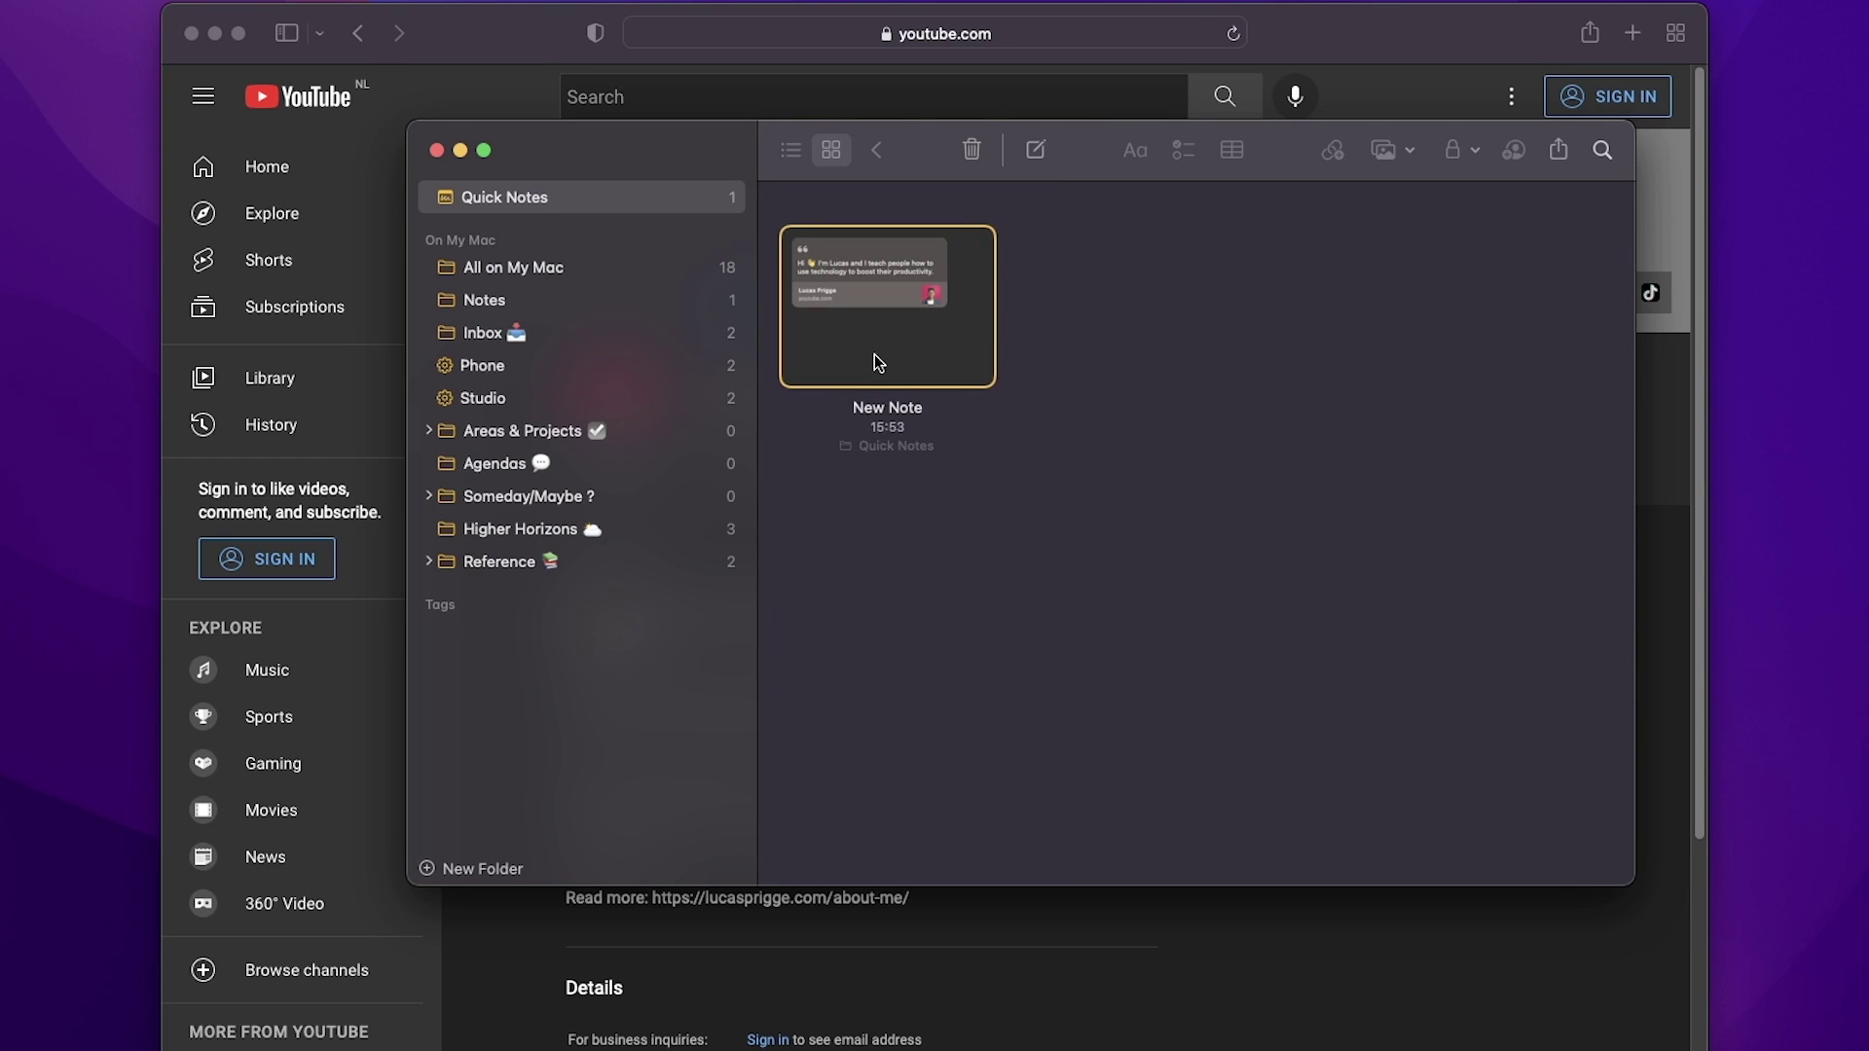
pyautogui.doubleClick(877, 362)
pyautogui.click(993, 331)
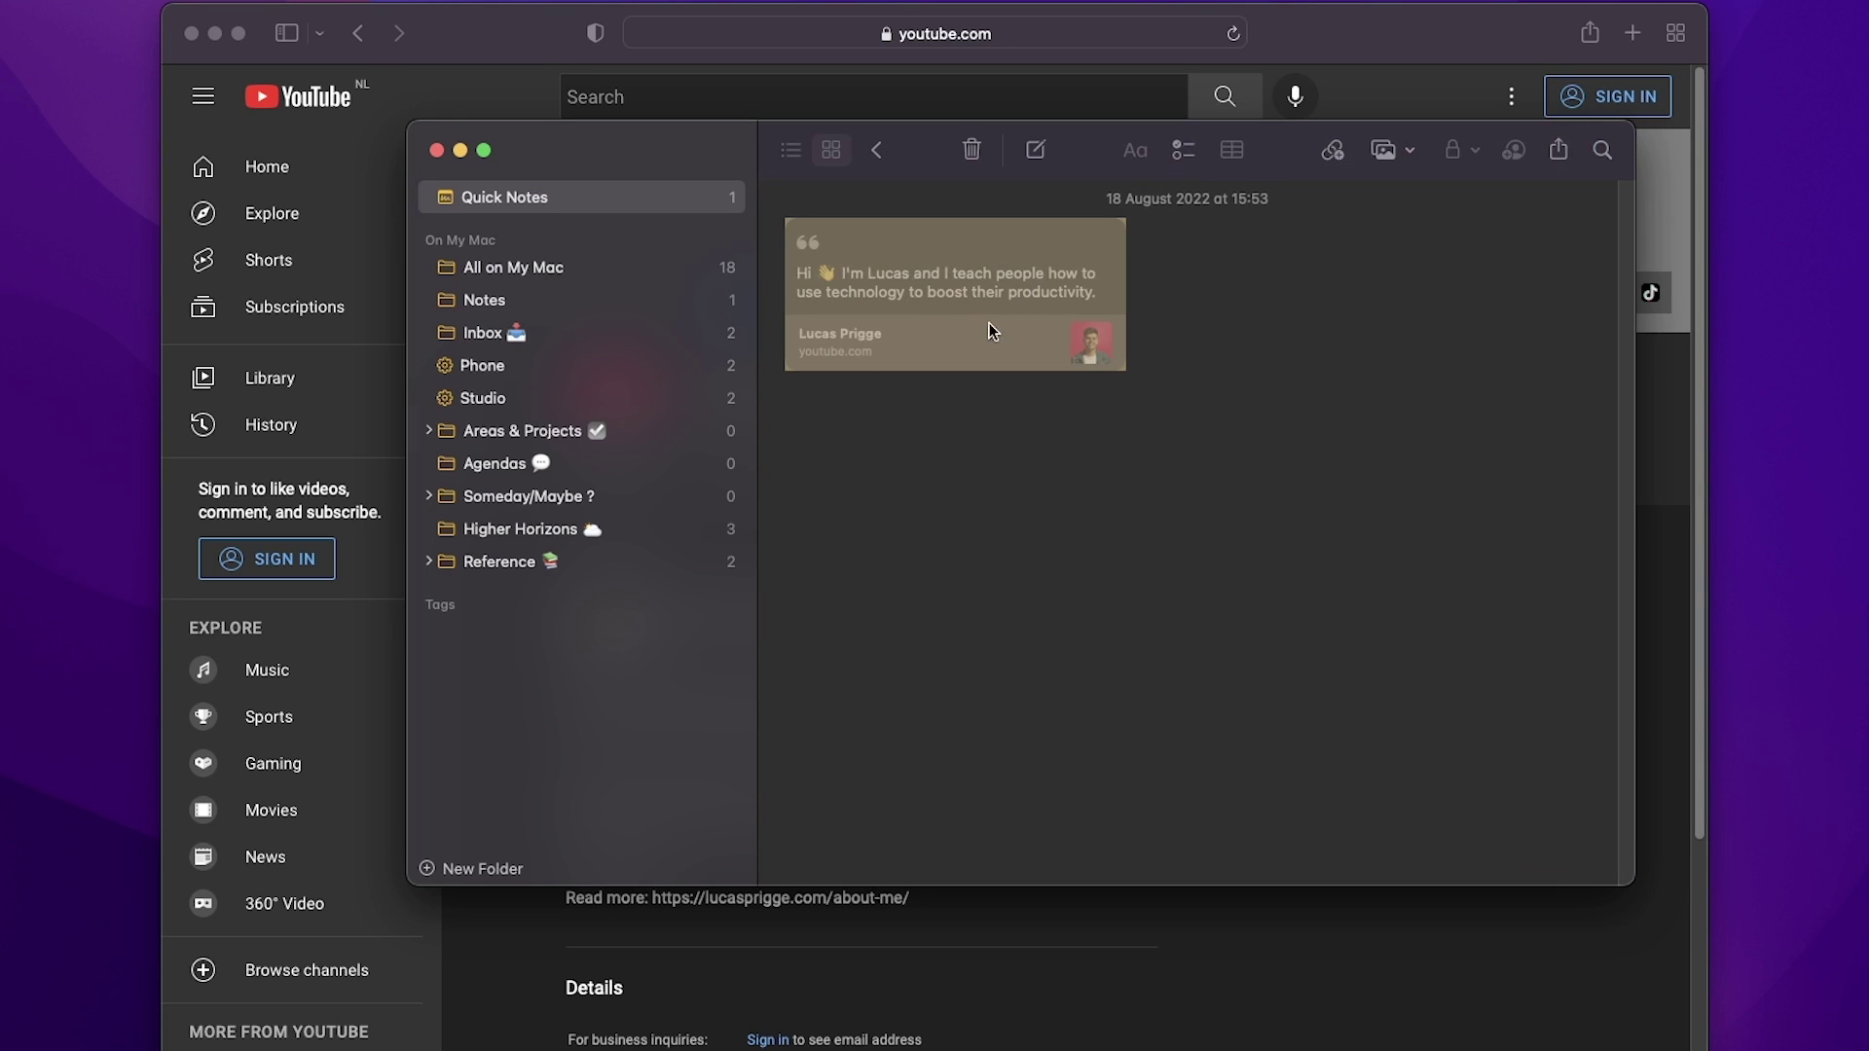
pyautogui.press('BackSpace')
pyautogui.press('super+z')
pyautogui.click(1150, 328)
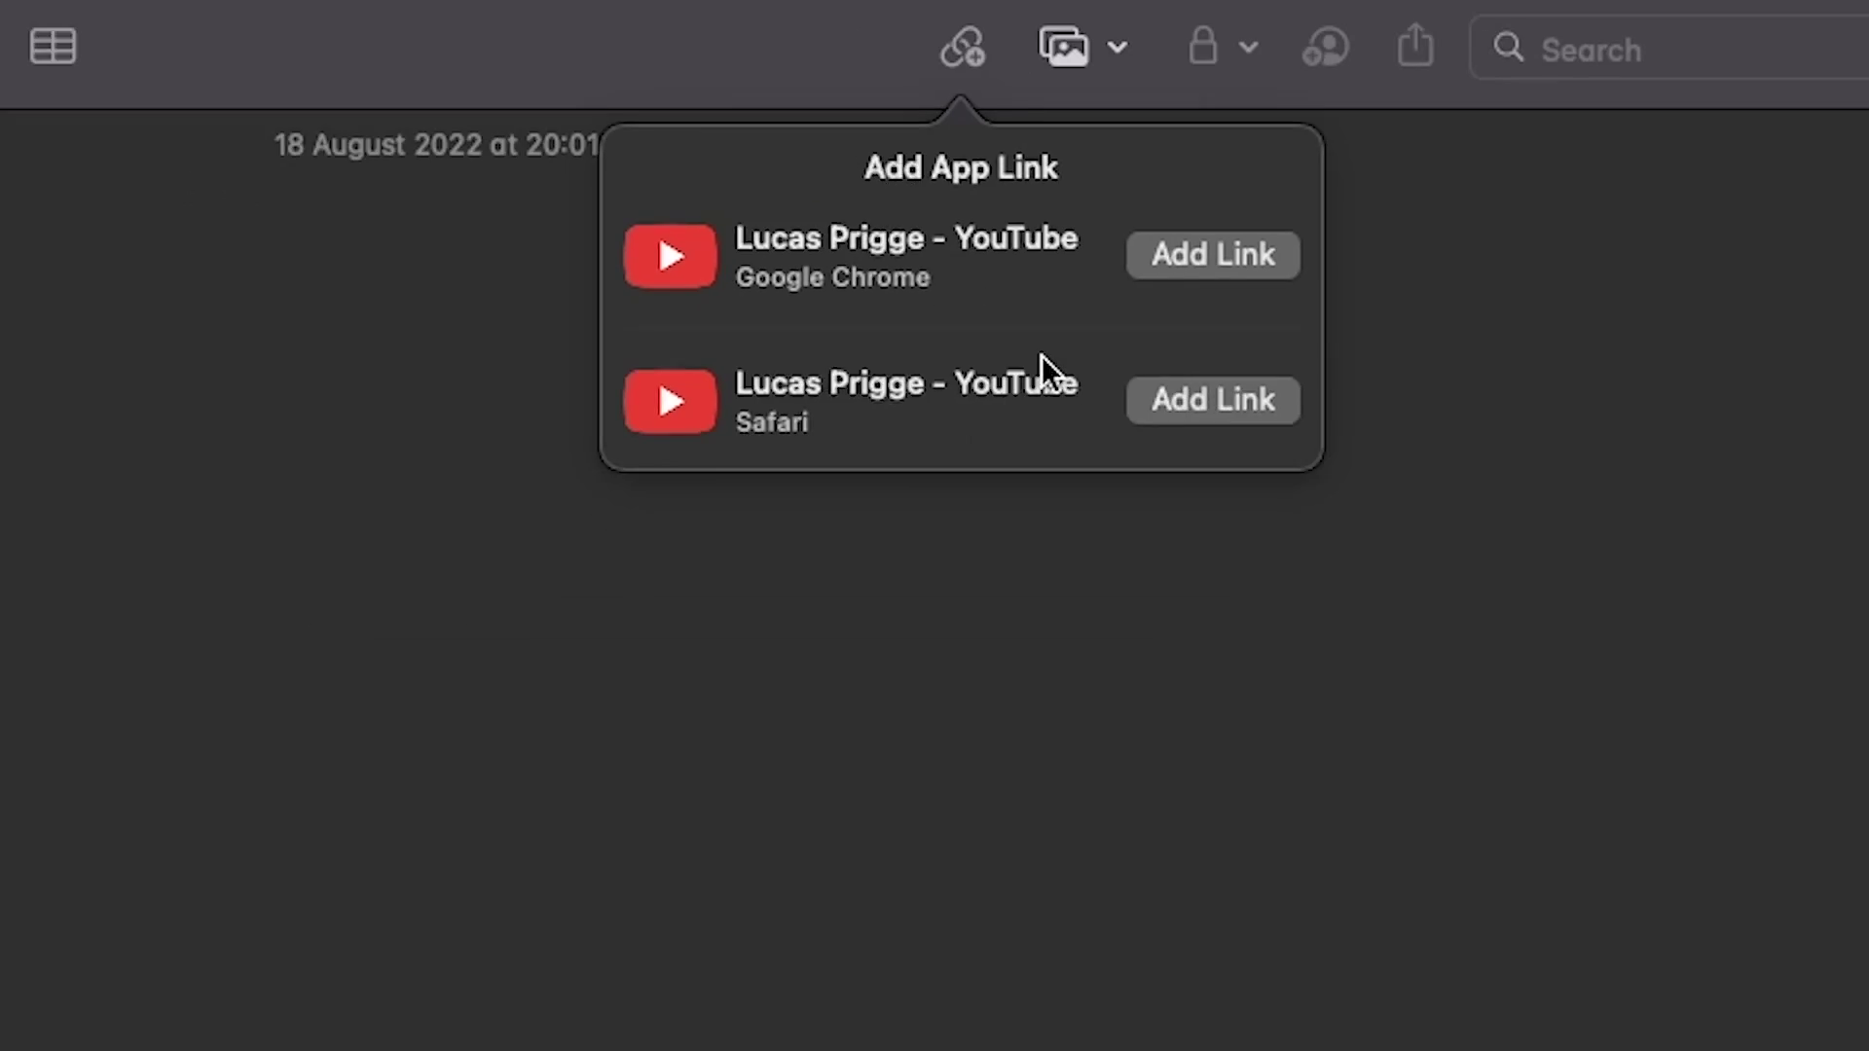
# Step: Insert the Safari YouTube channel page as a youtube.com web link card in the new note
pyautogui.click(1031, 337)
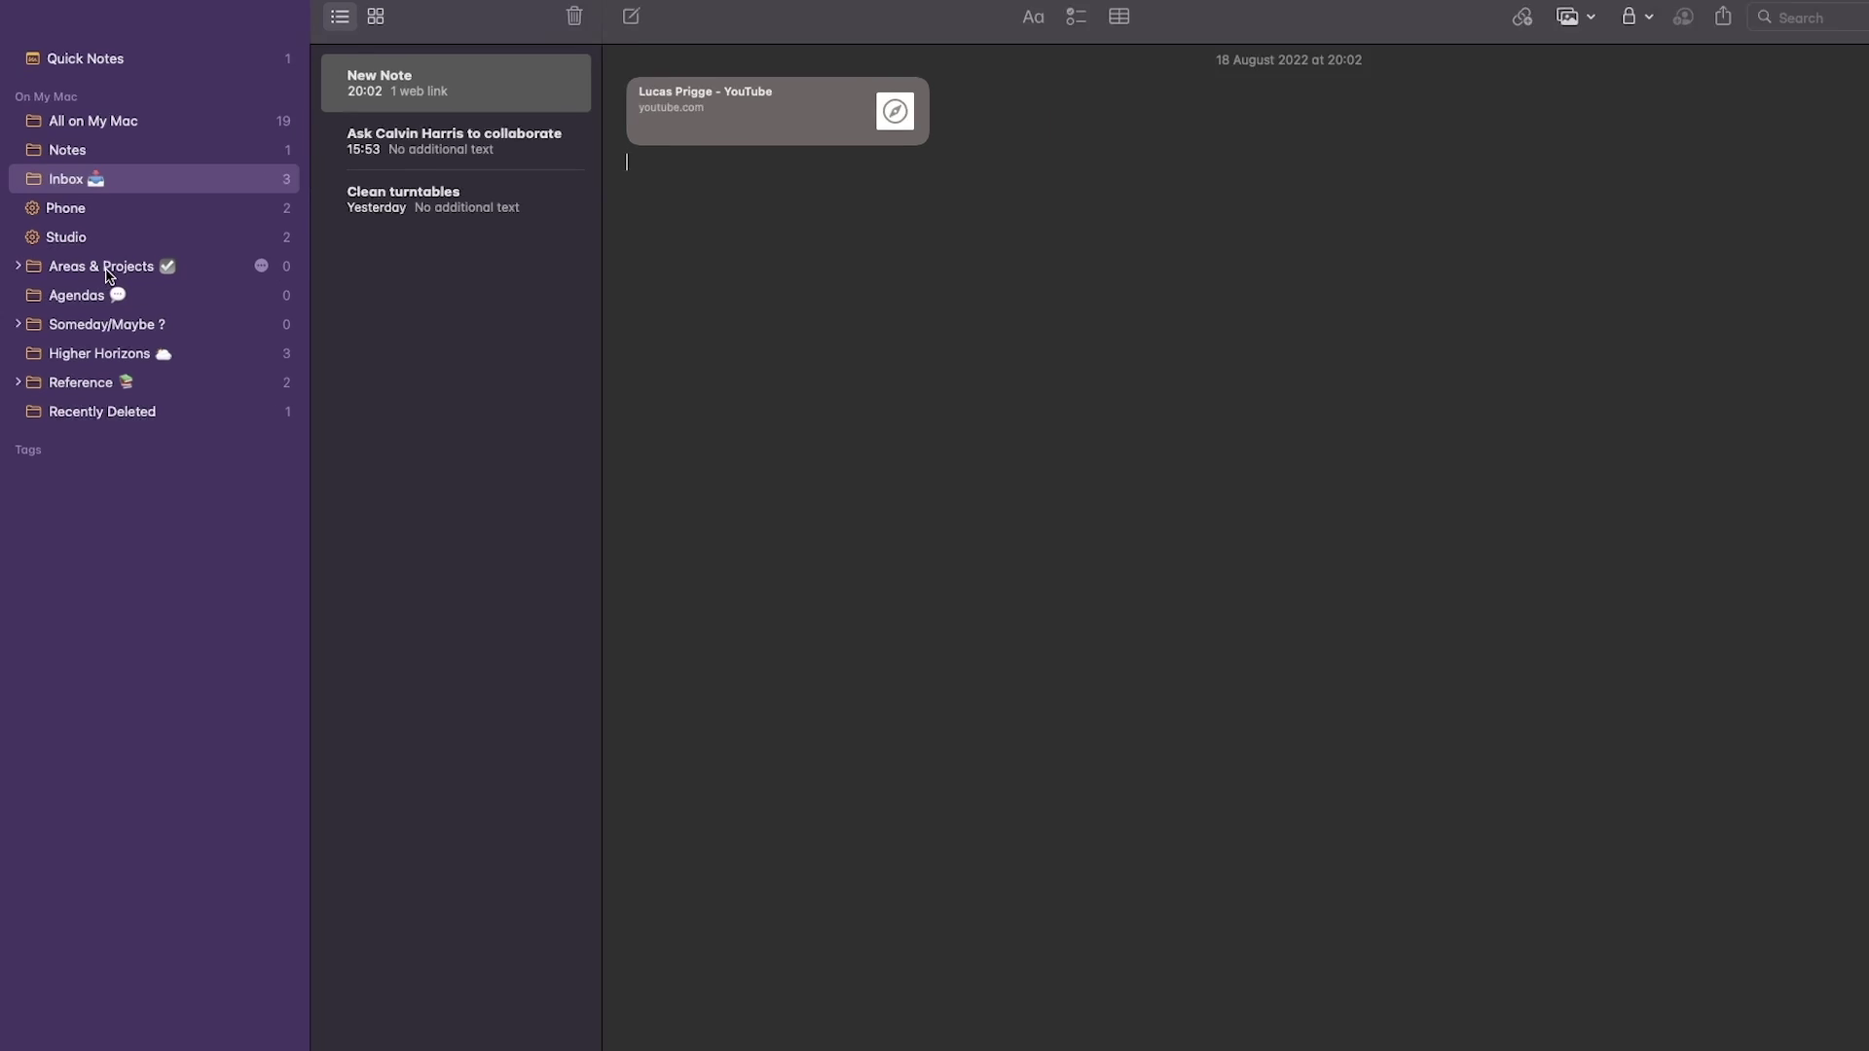
# Step: Browse Areas & Projects, Agendas, Someday/Maybe, Higher Horizons and Reference, then open DJ under Areas & Projects
pyautogui.click(135, 270)
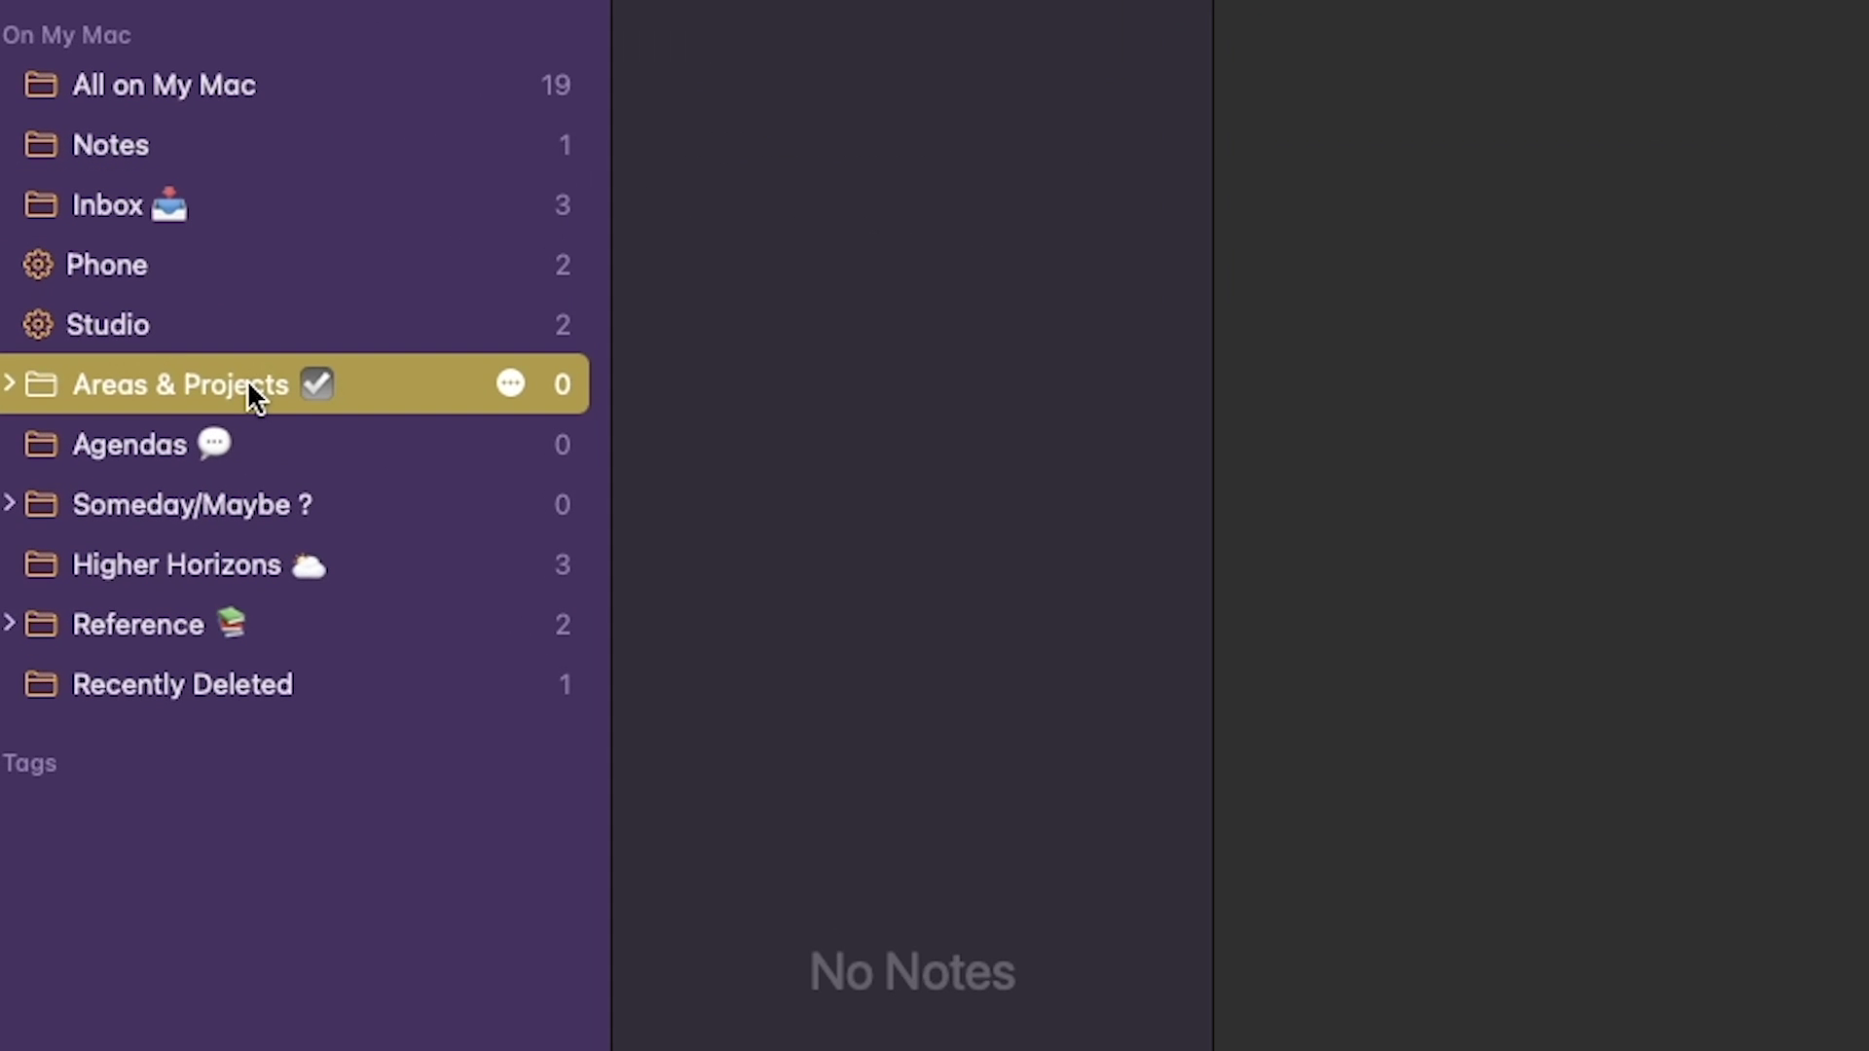
pyautogui.click(185, 444)
pyautogui.click(396, 516)
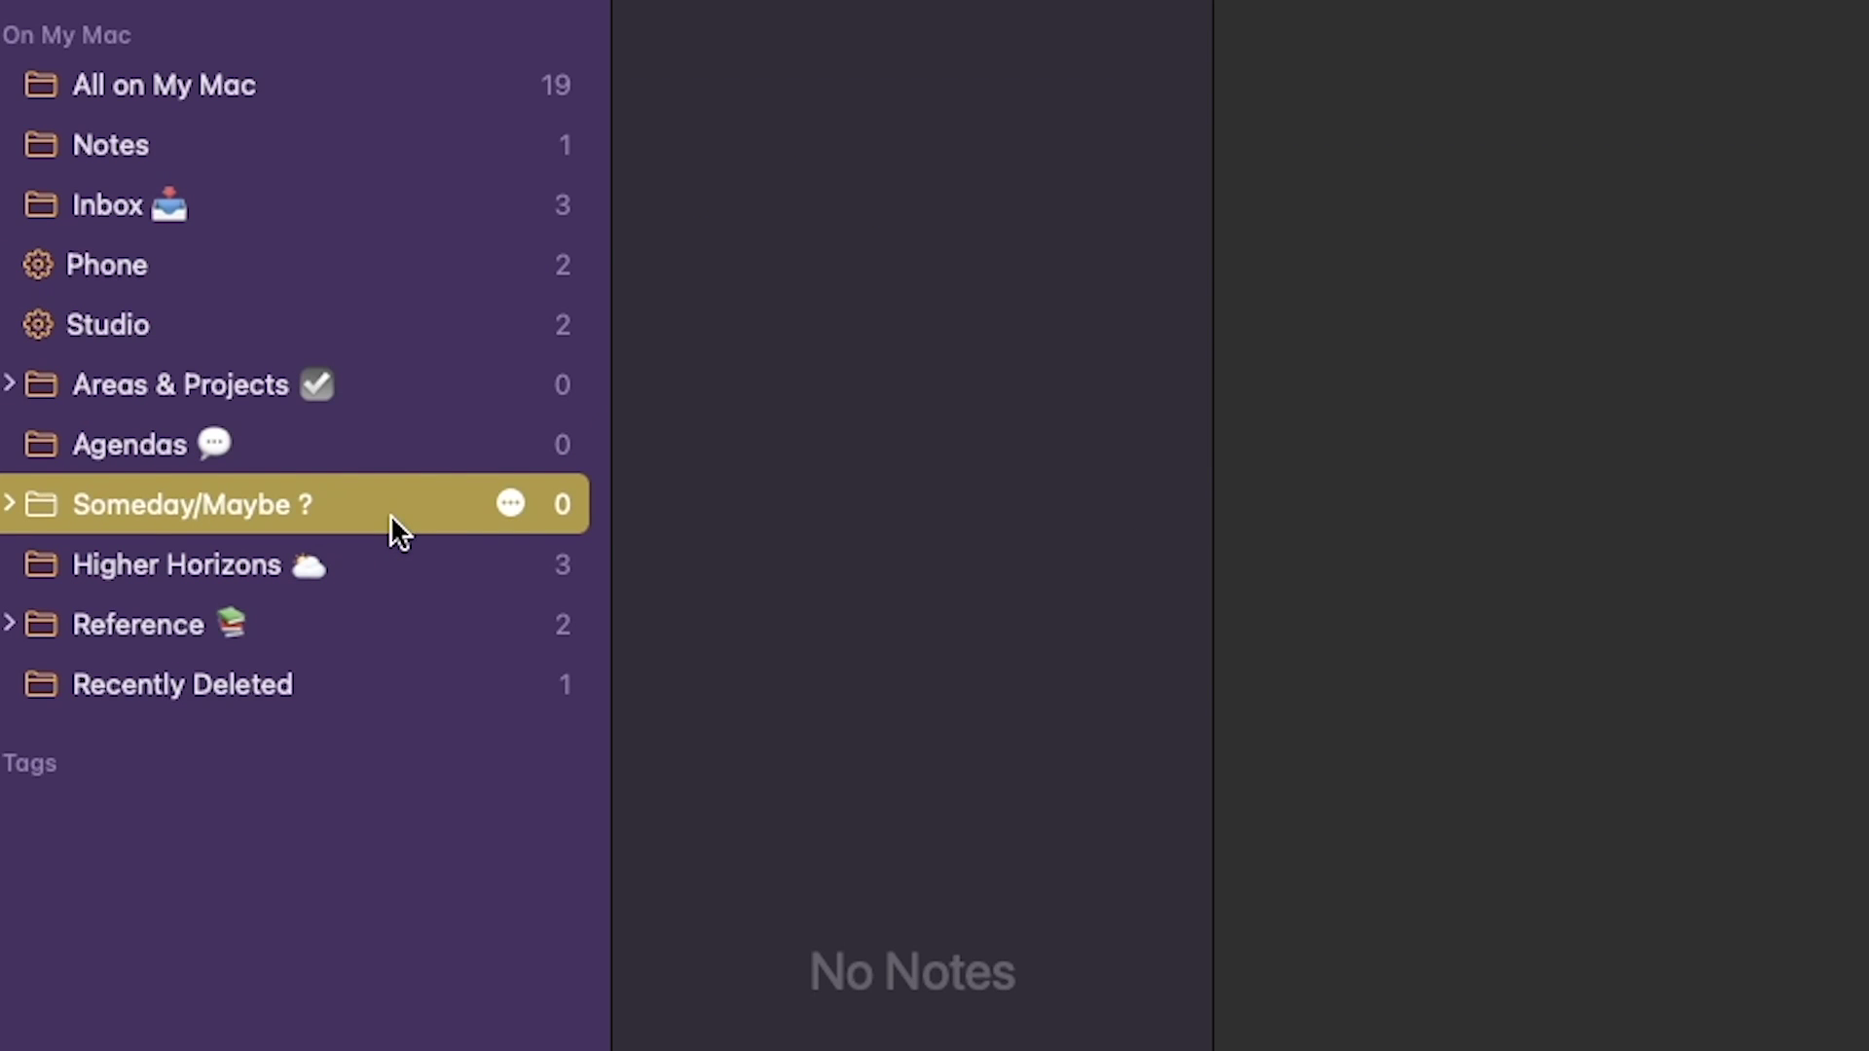
pyautogui.click(382, 553)
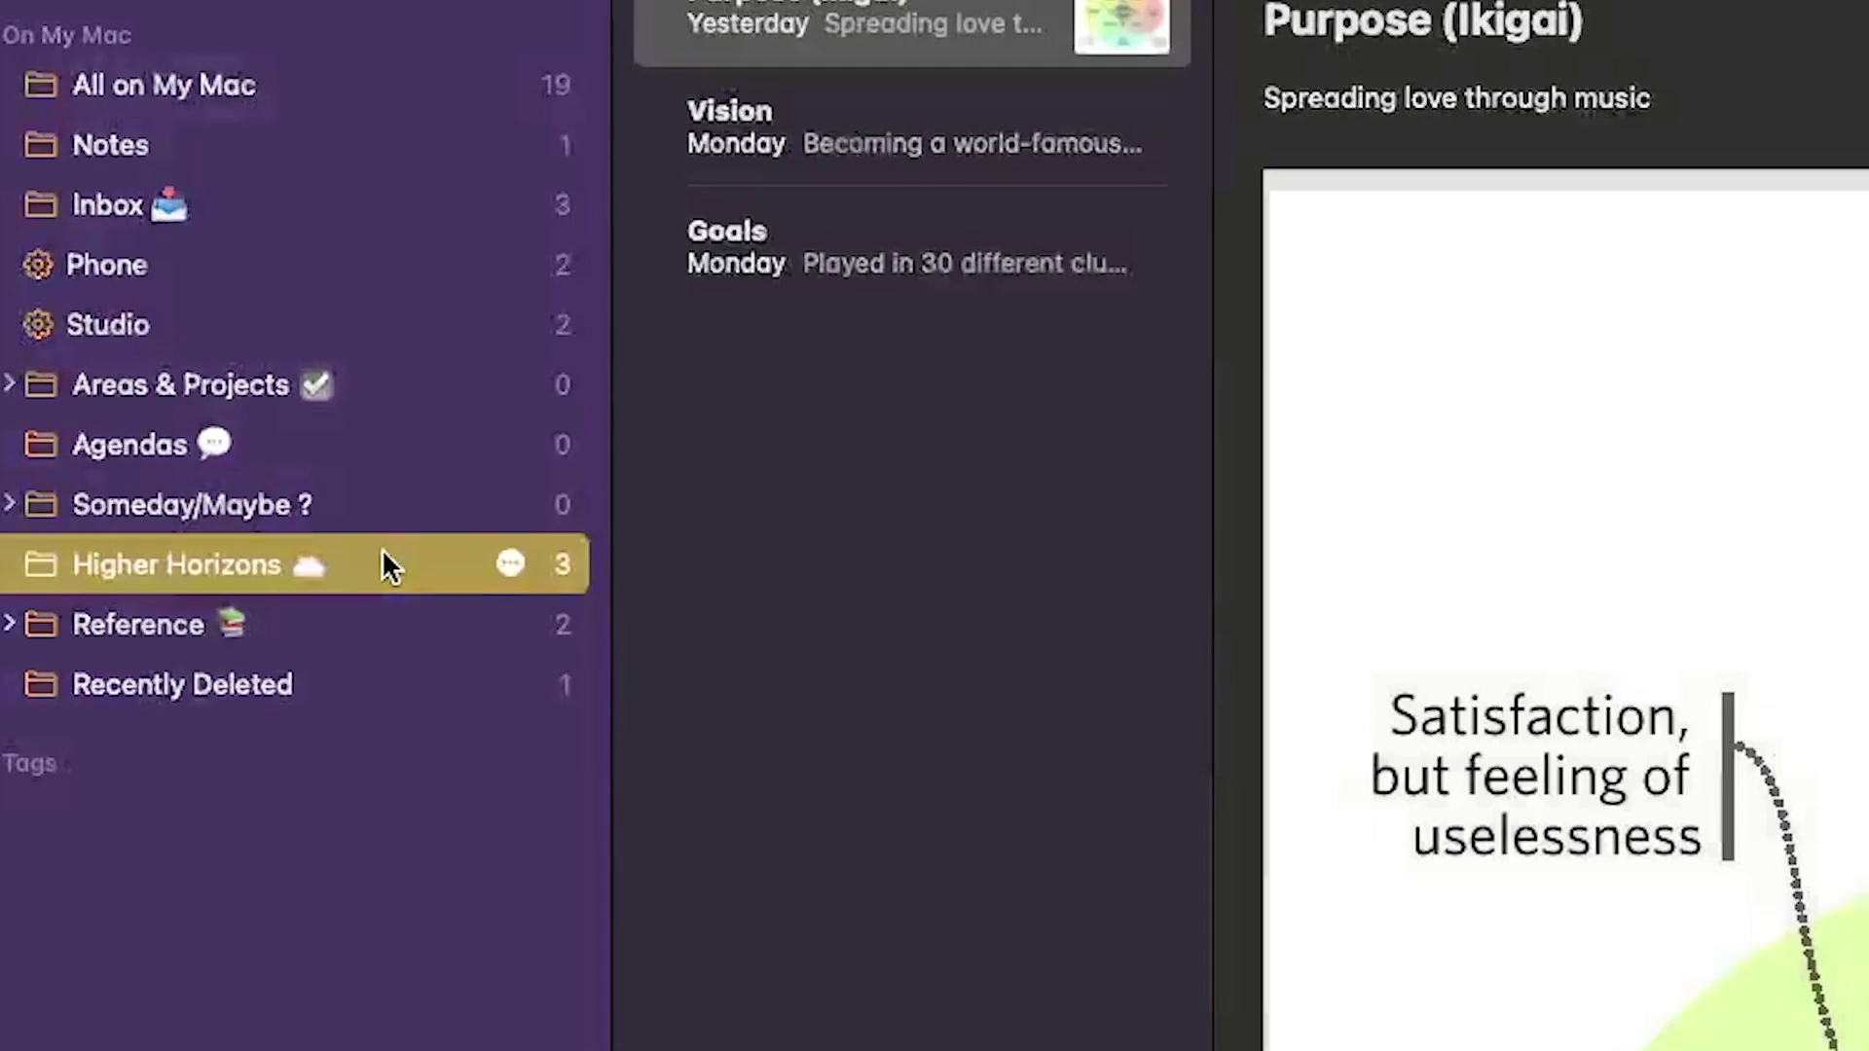
pyautogui.click(358, 631)
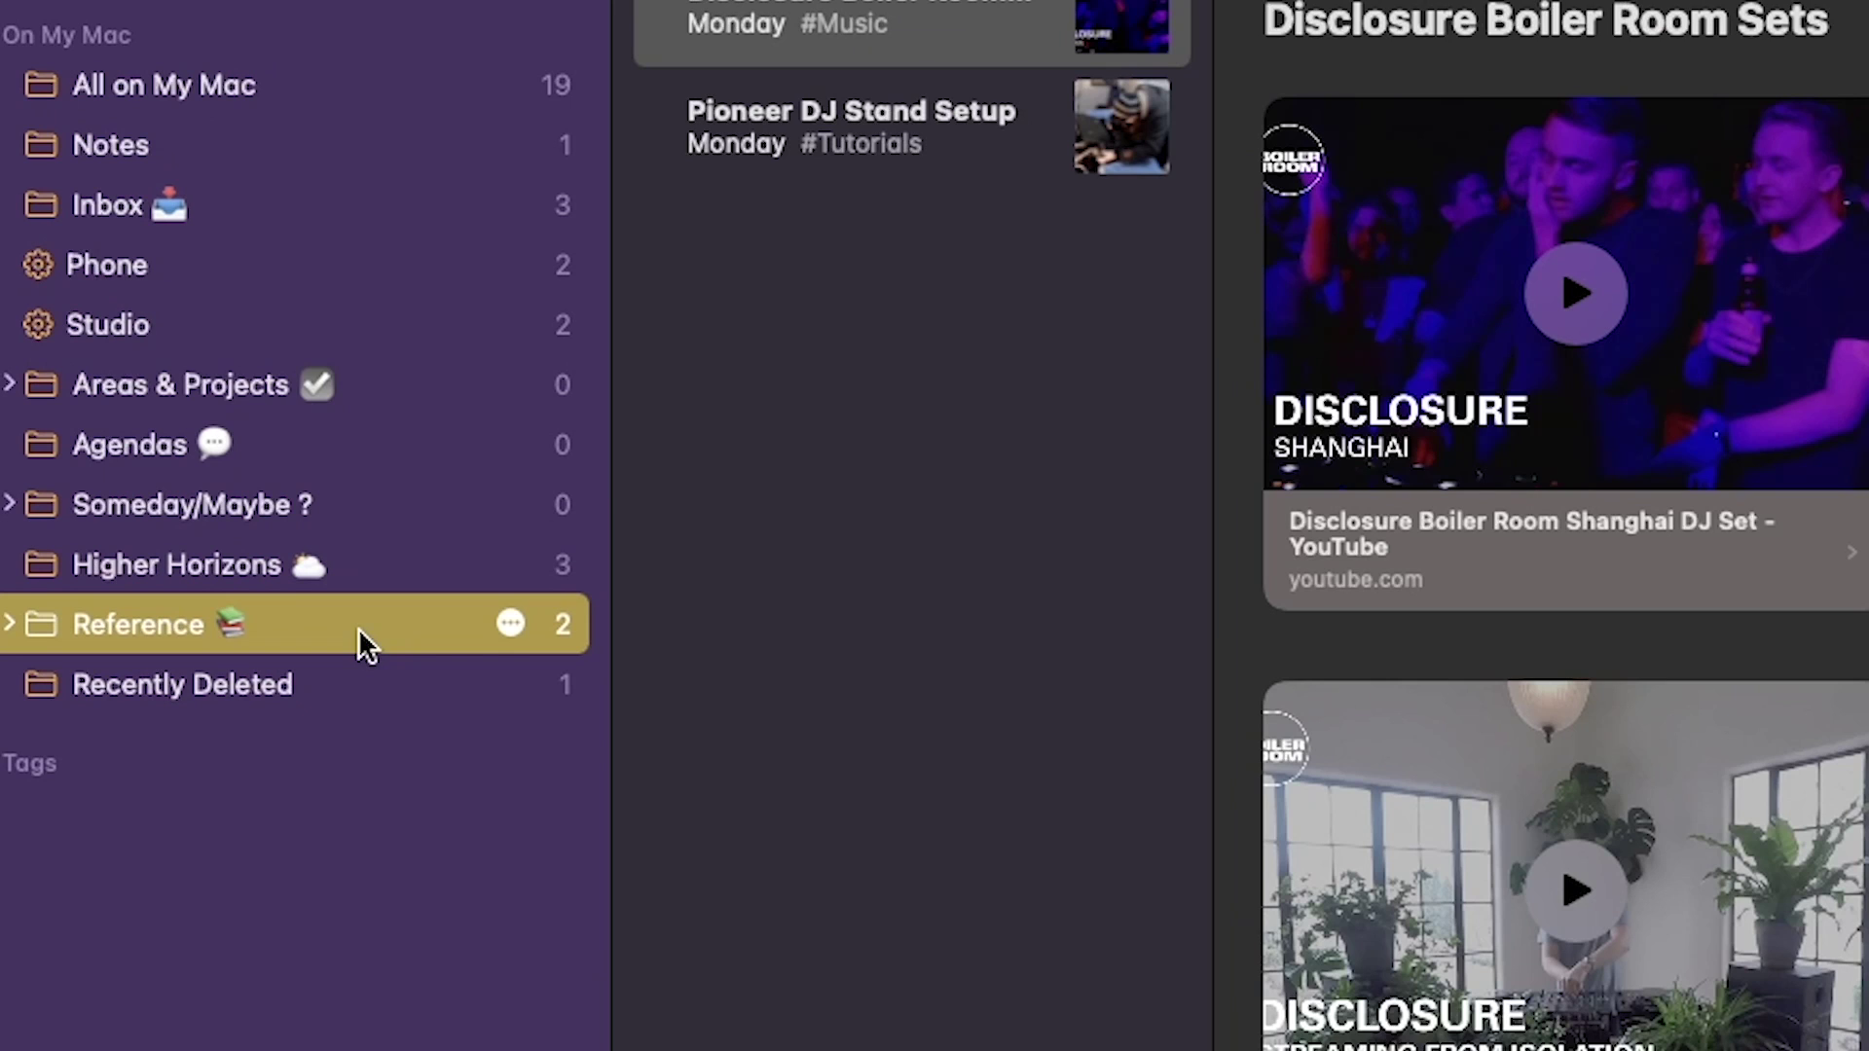
pyautogui.click(7, 388)
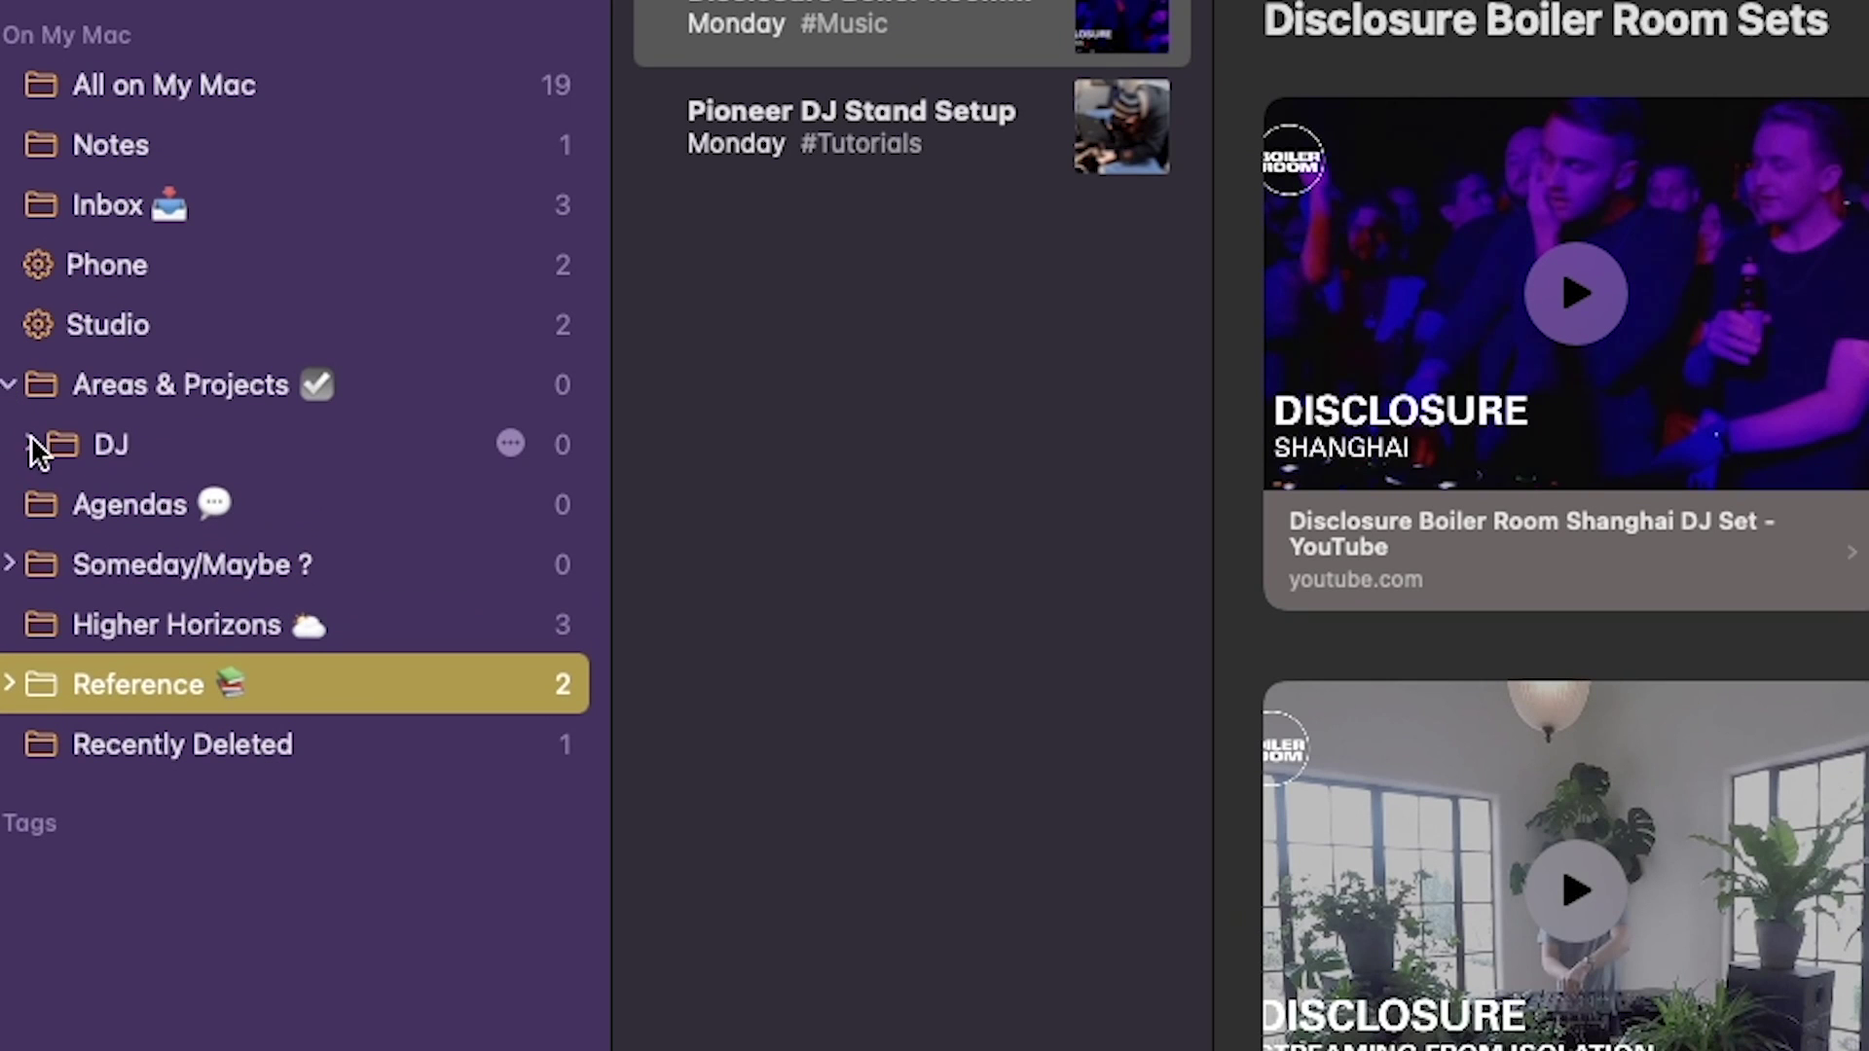
pyautogui.click(123, 443)
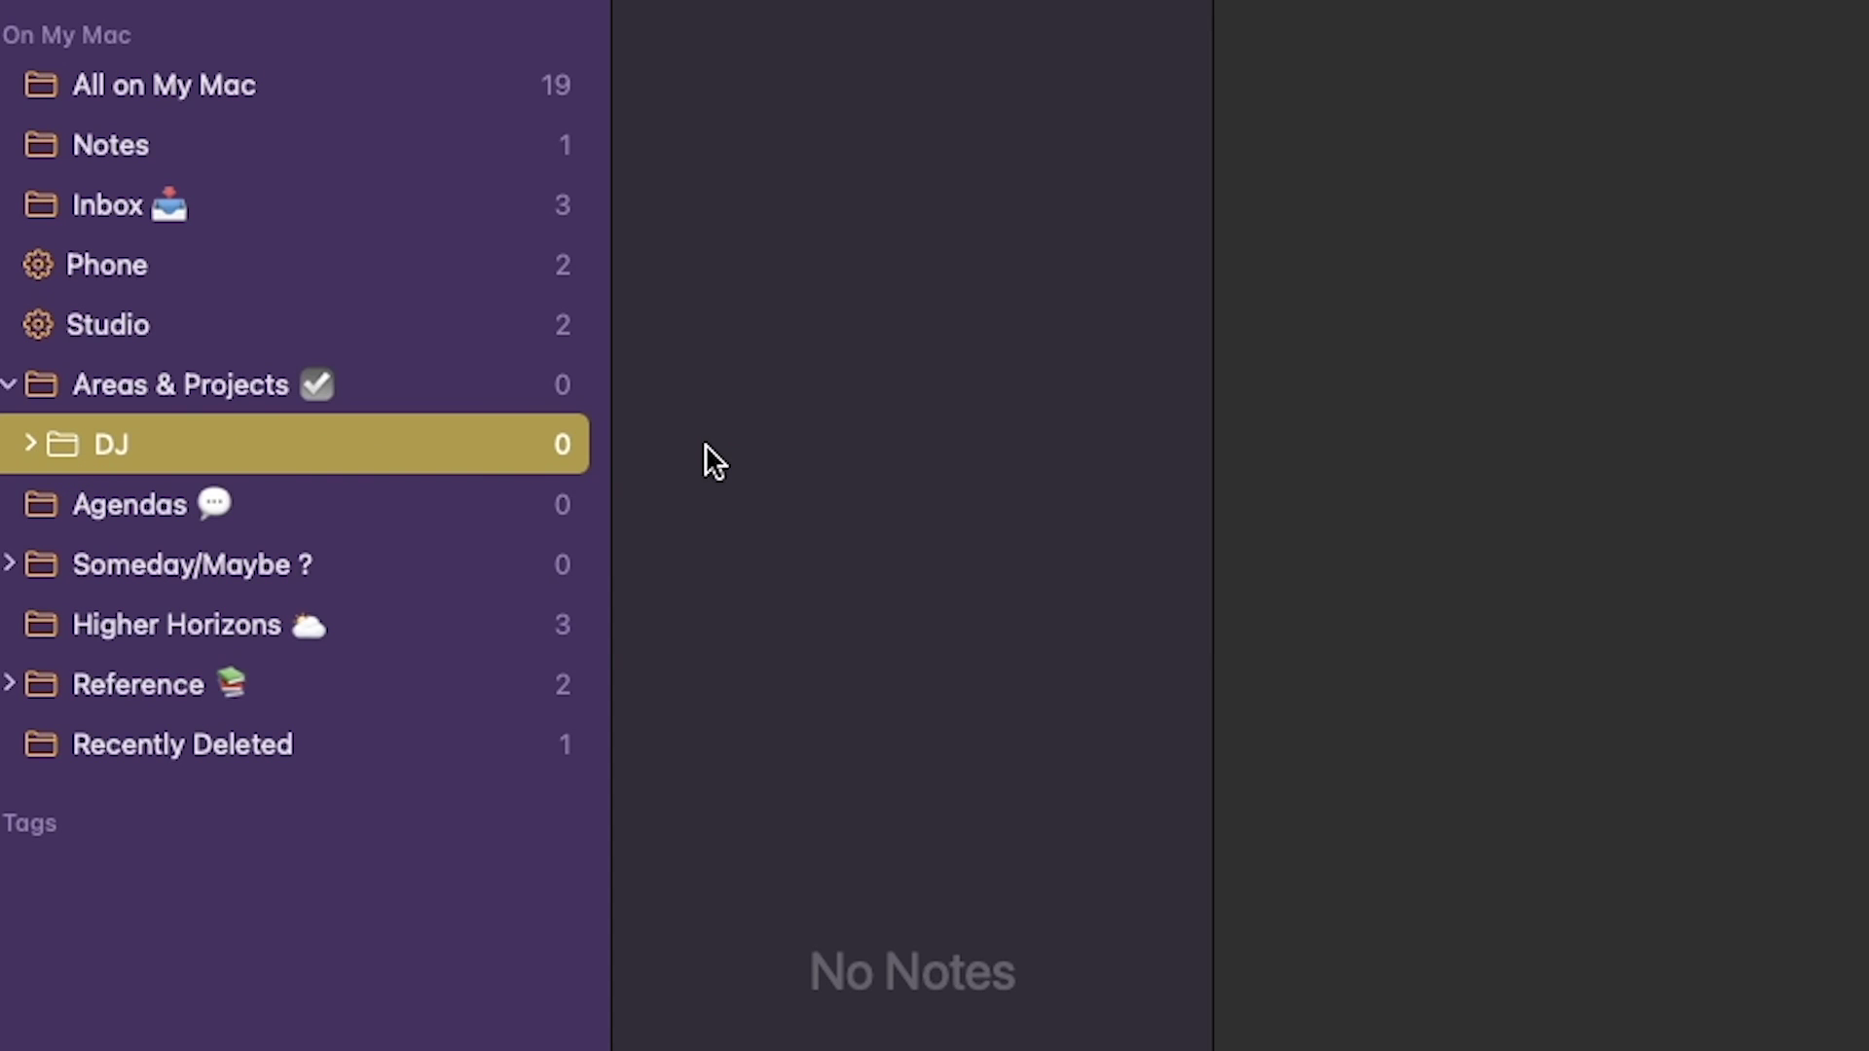
# Step: Expand Someday/Maybe to view Countries to Visit and DJ Gear Investments, then read the Goals, Vision and Purpose (Ikigai) notes
pyautogui.click(10, 565)
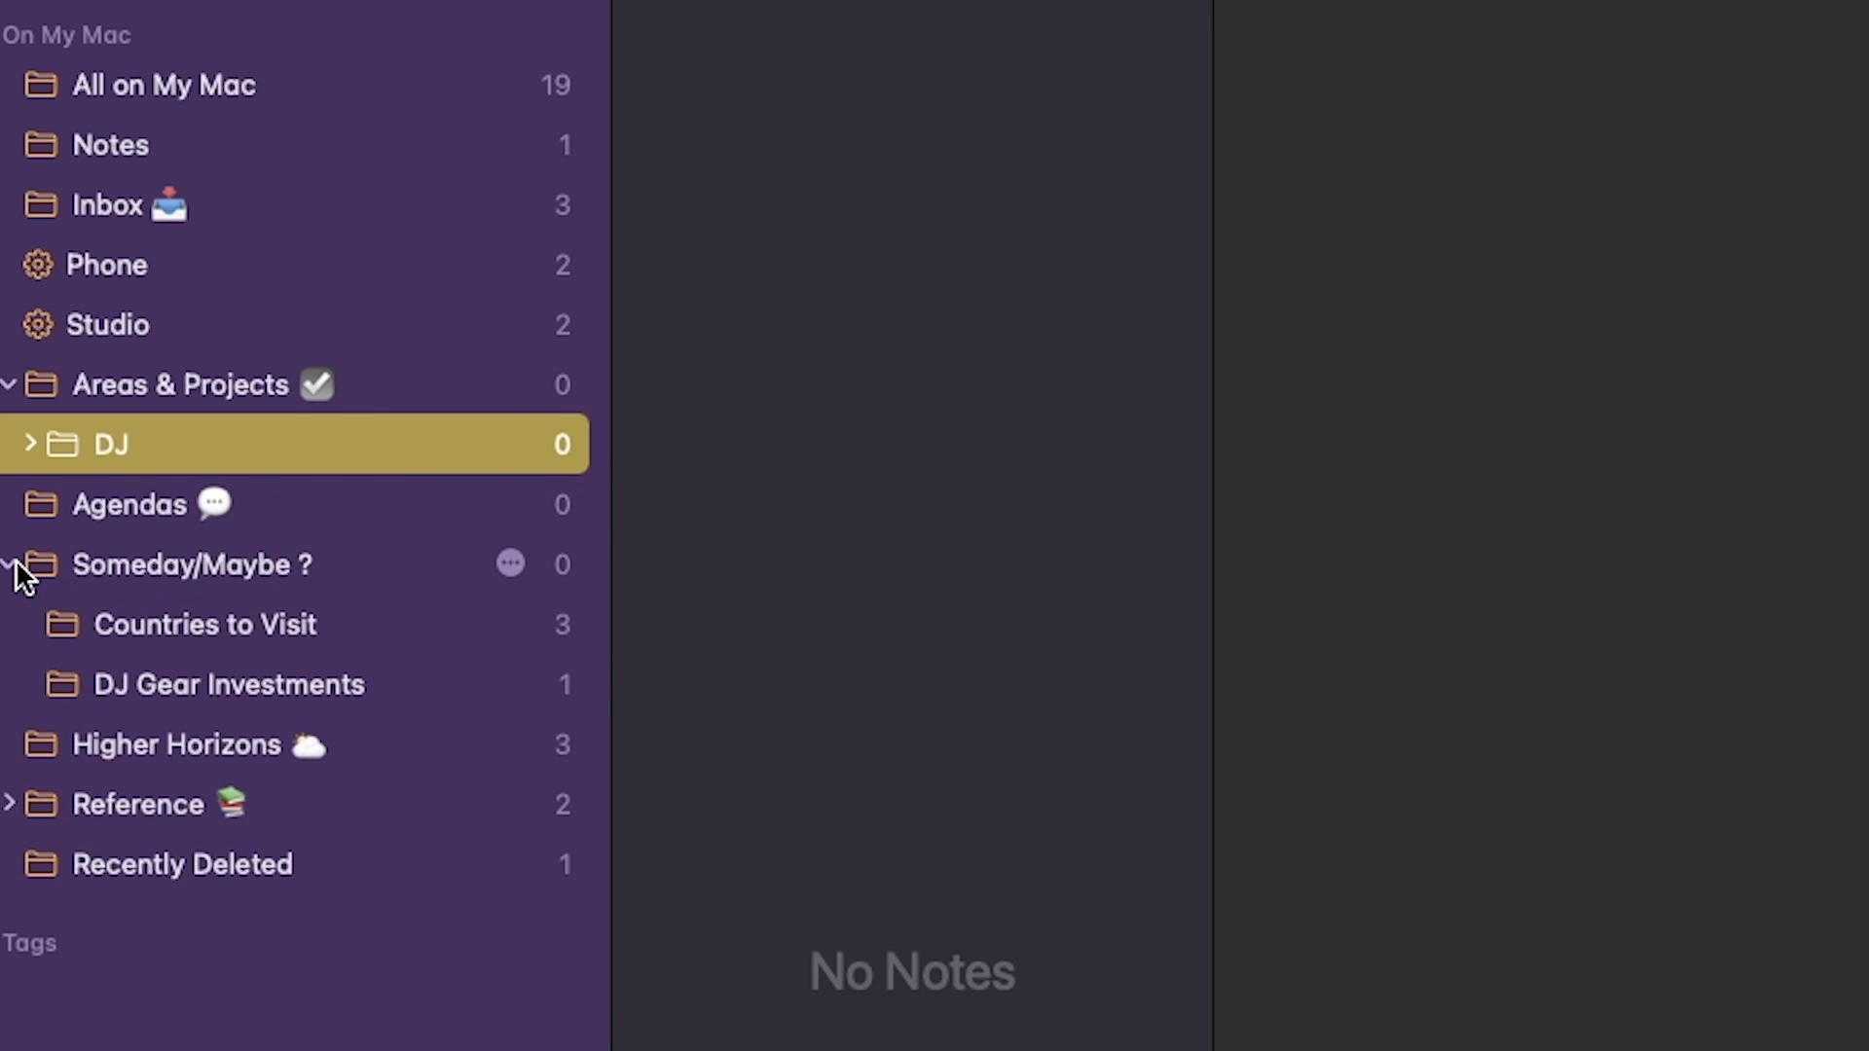
pyautogui.click(266, 628)
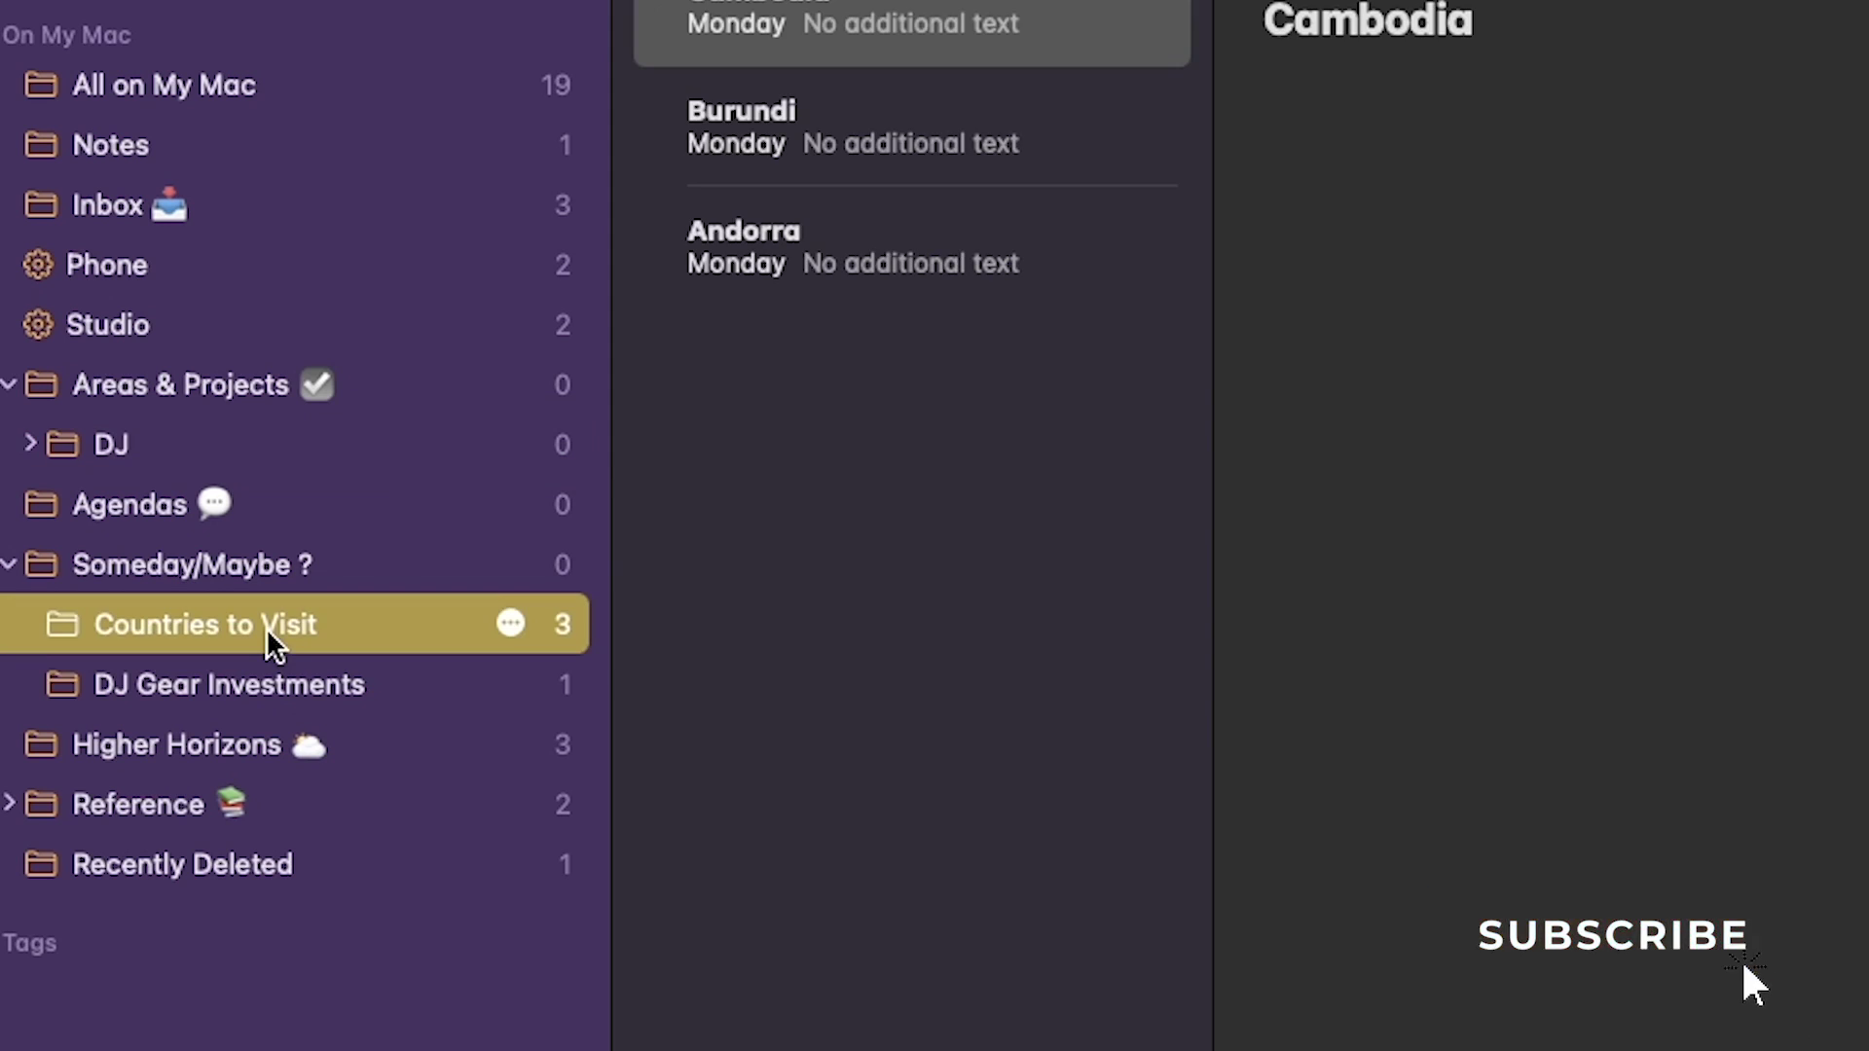
pyautogui.click(270, 683)
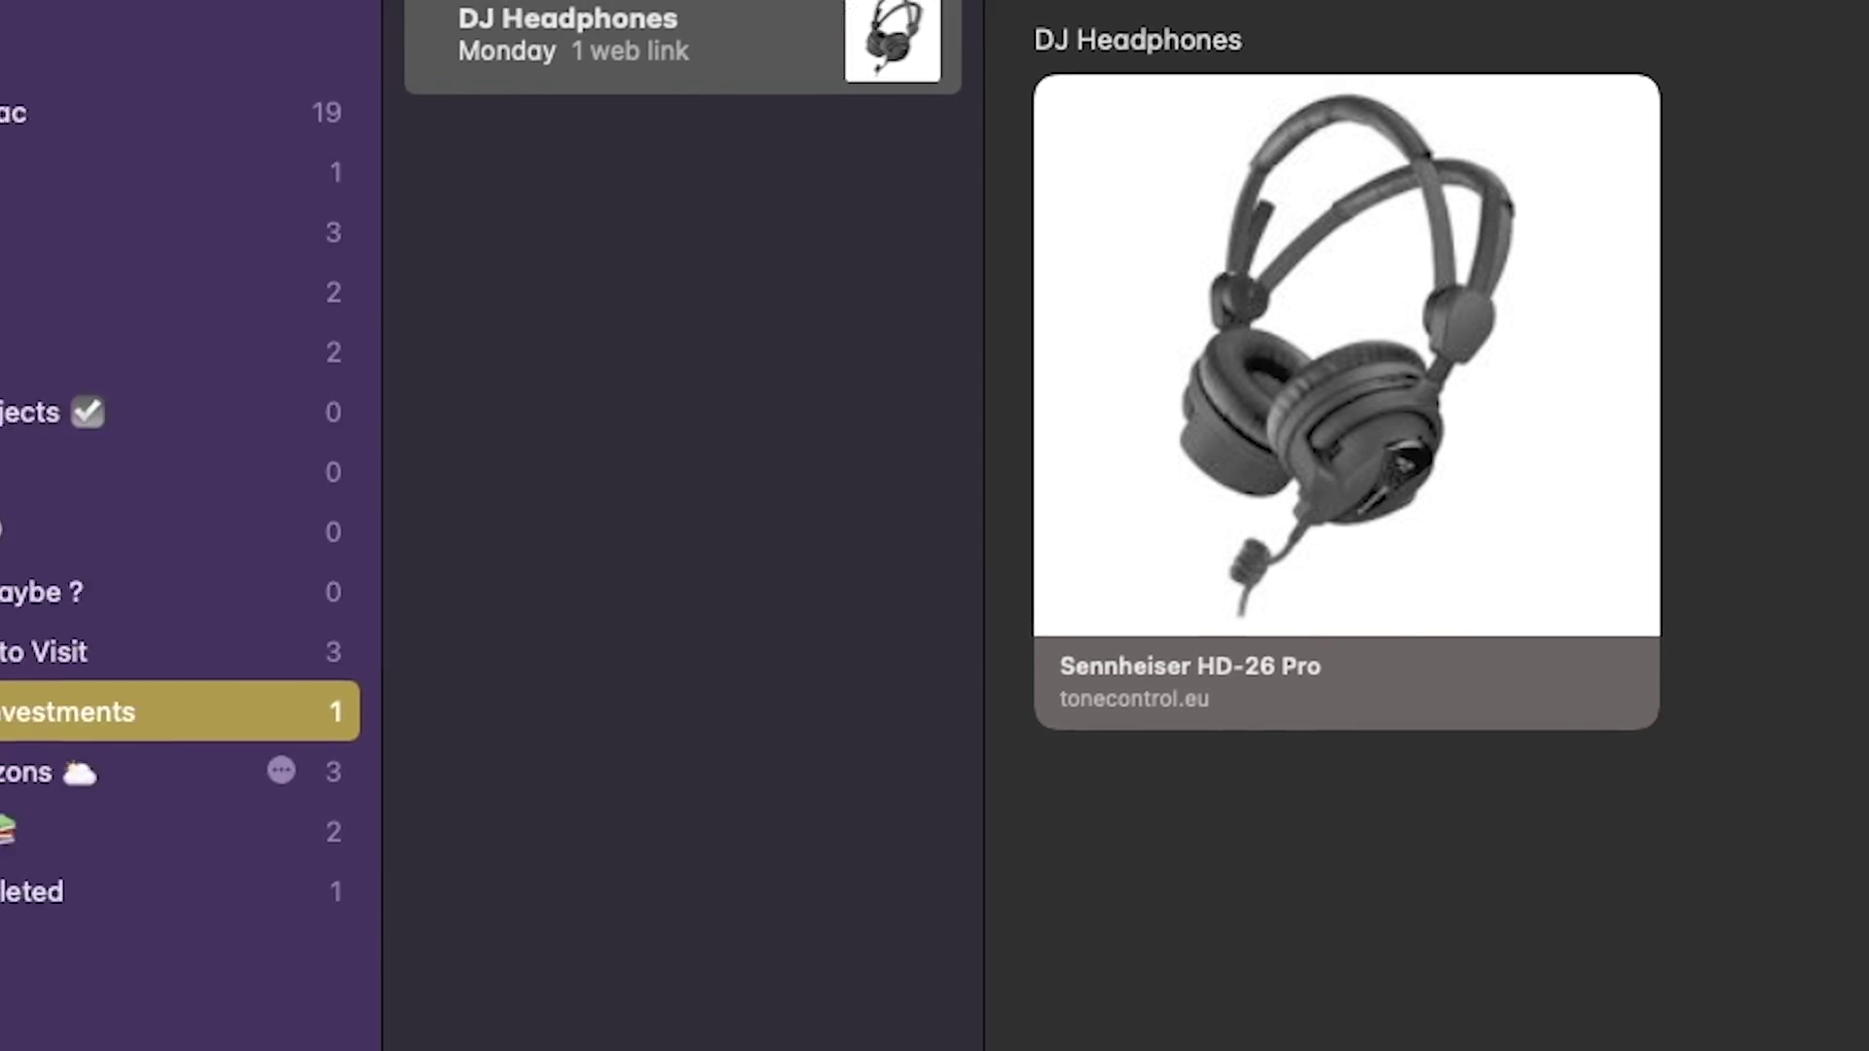
pyautogui.click(195, 744)
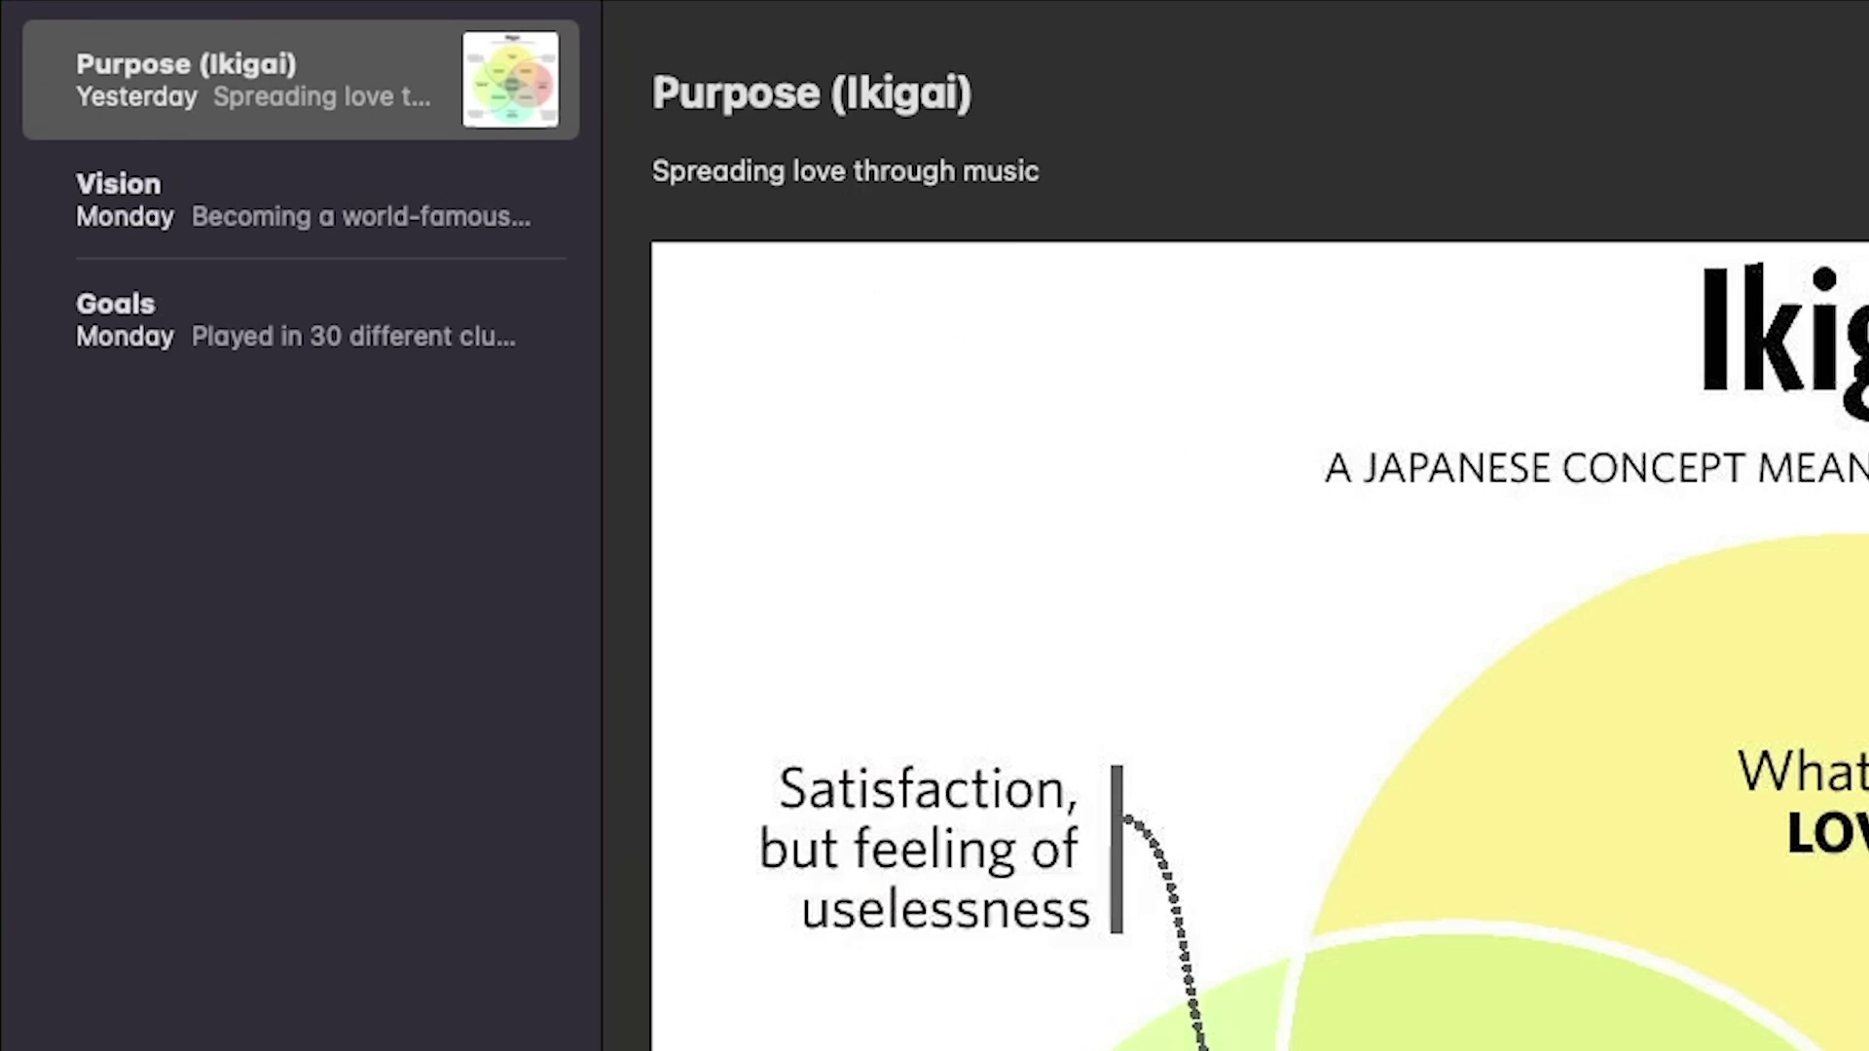
pyautogui.click(294, 348)
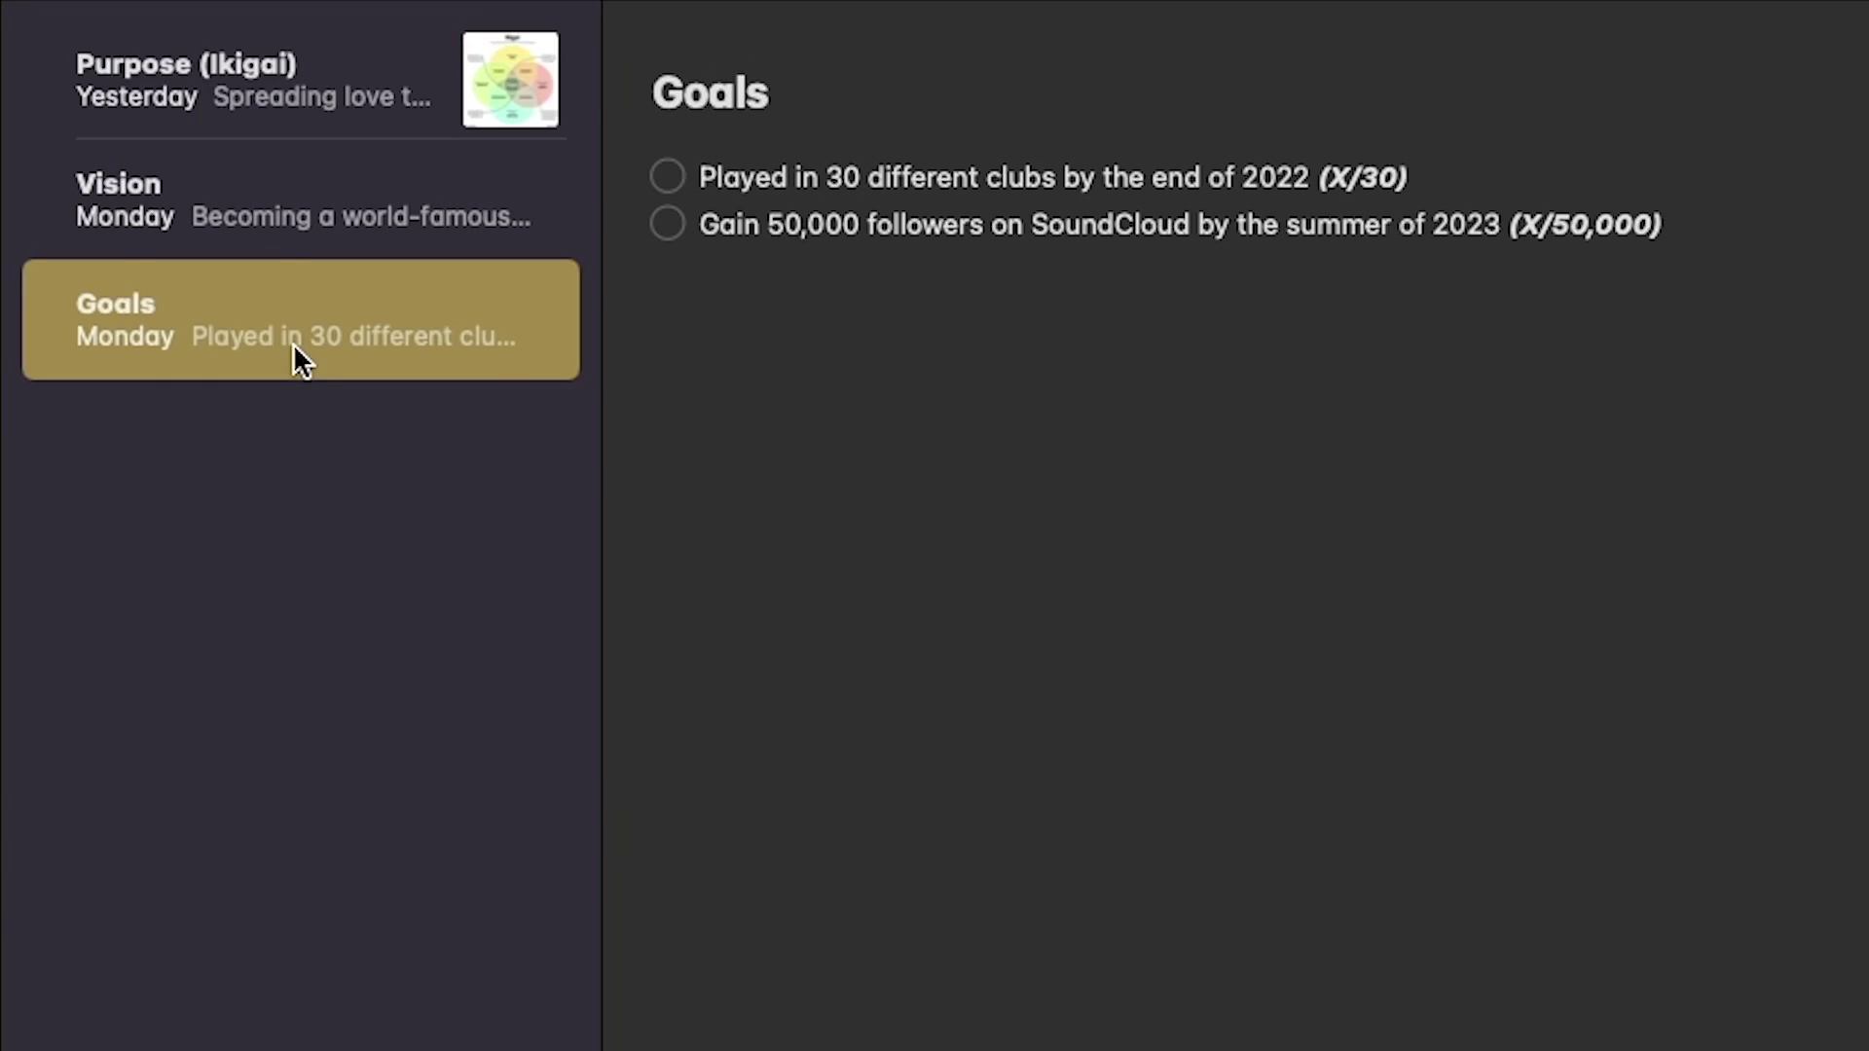
pyautogui.click(301, 193)
pyautogui.click(308, 121)
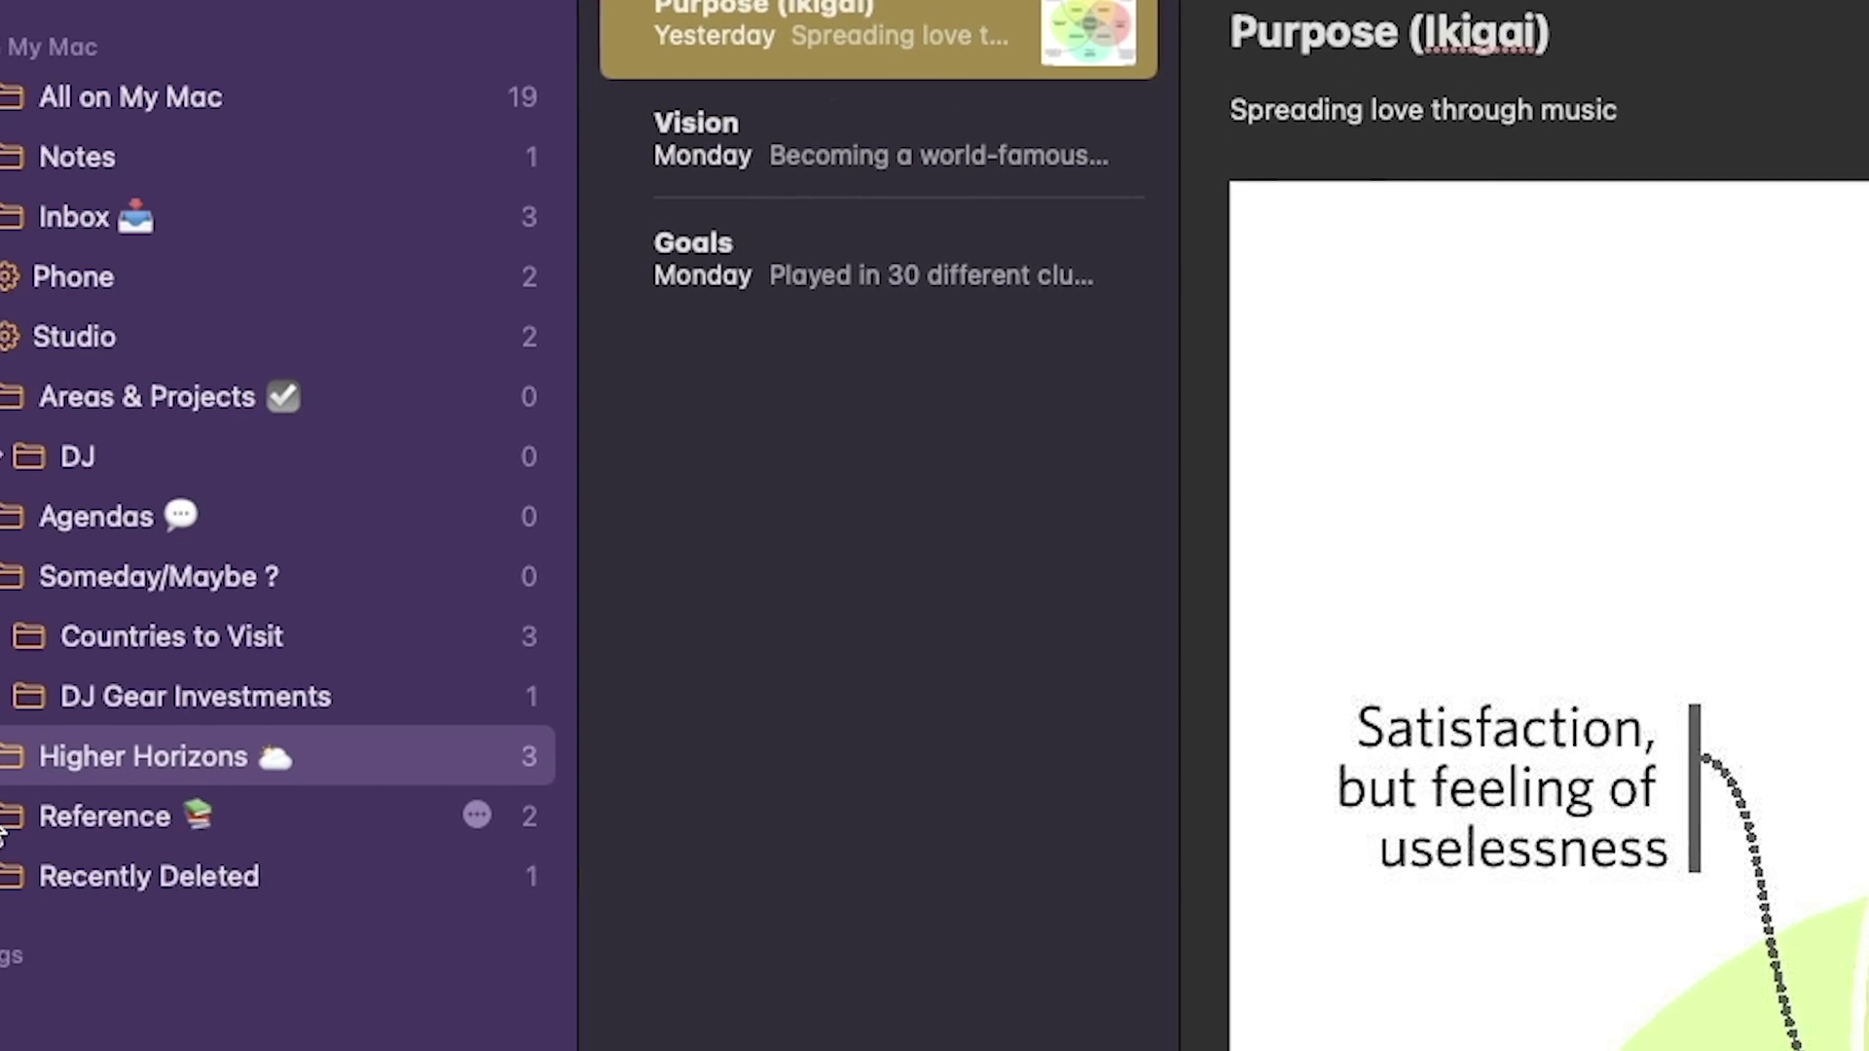
# Step: Expand Reference and view its Templates and Archive subfolders, ending on Templates
pyautogui.click(29, 807)
pyautogui.click(152, 864)
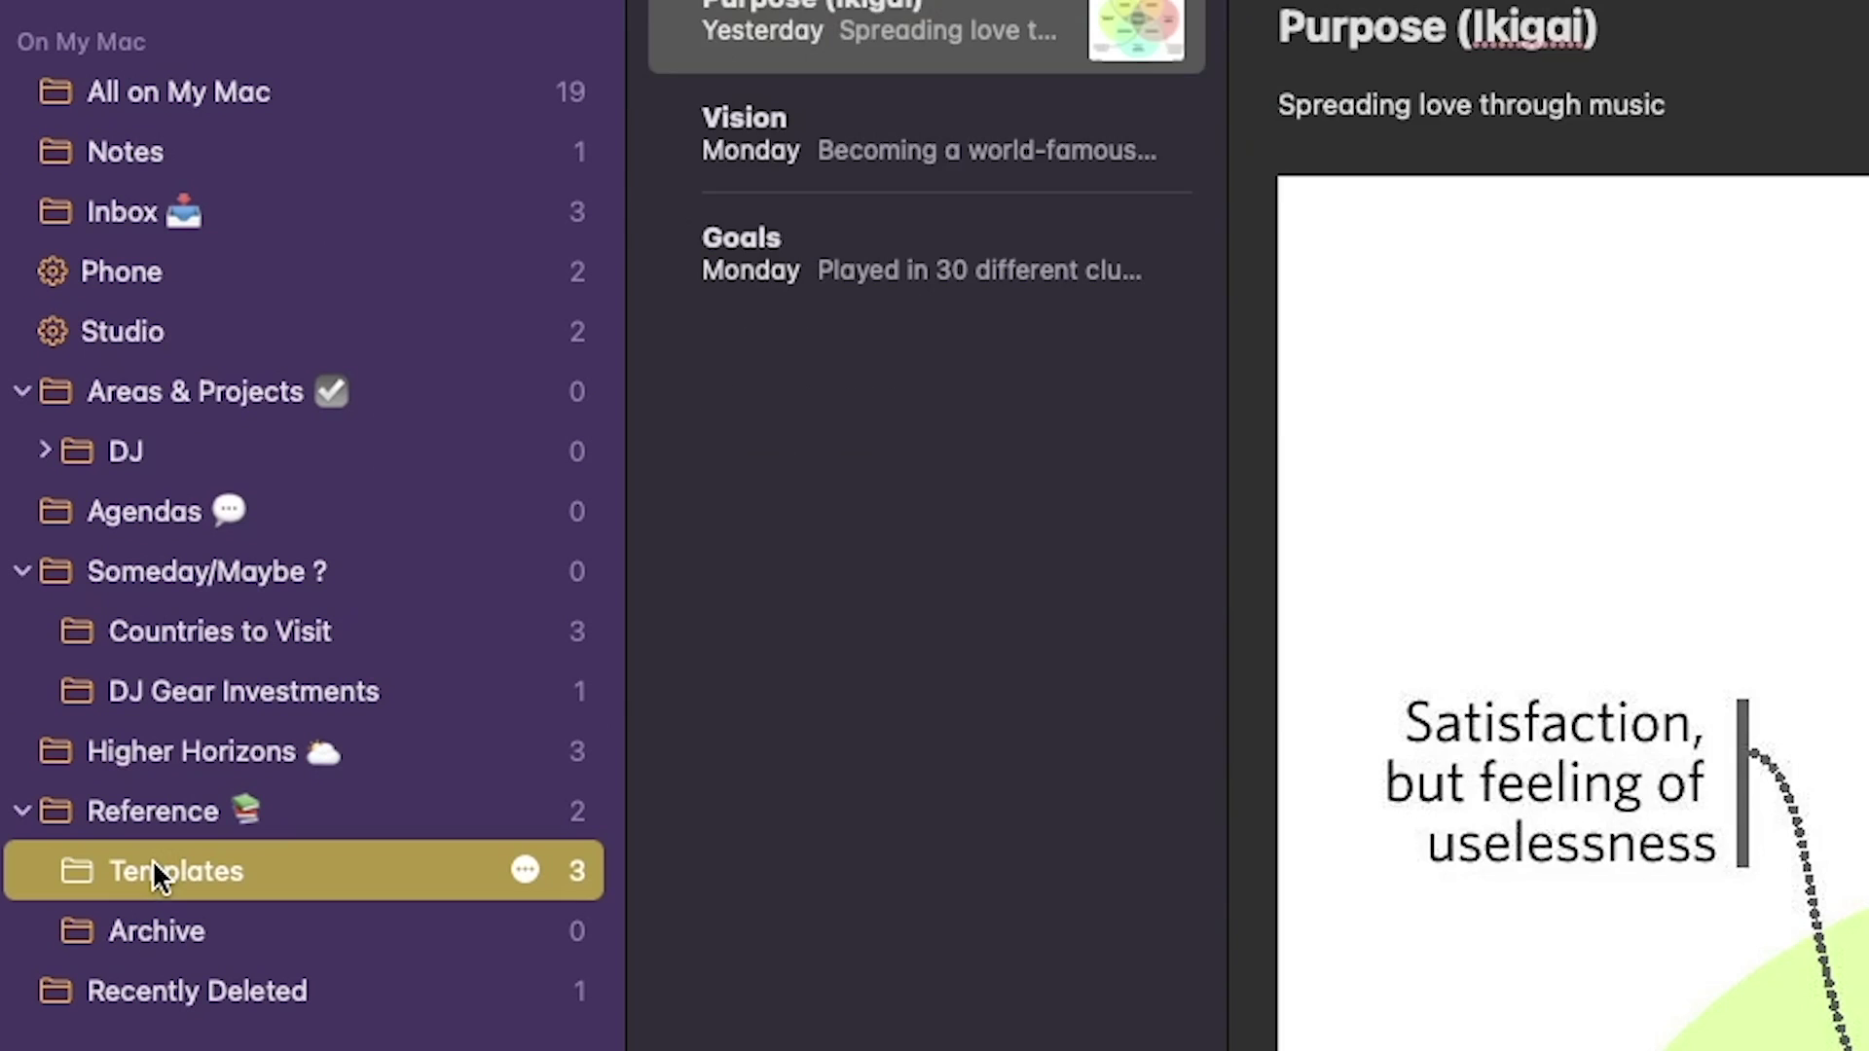
pyautogui.click(435, 946)
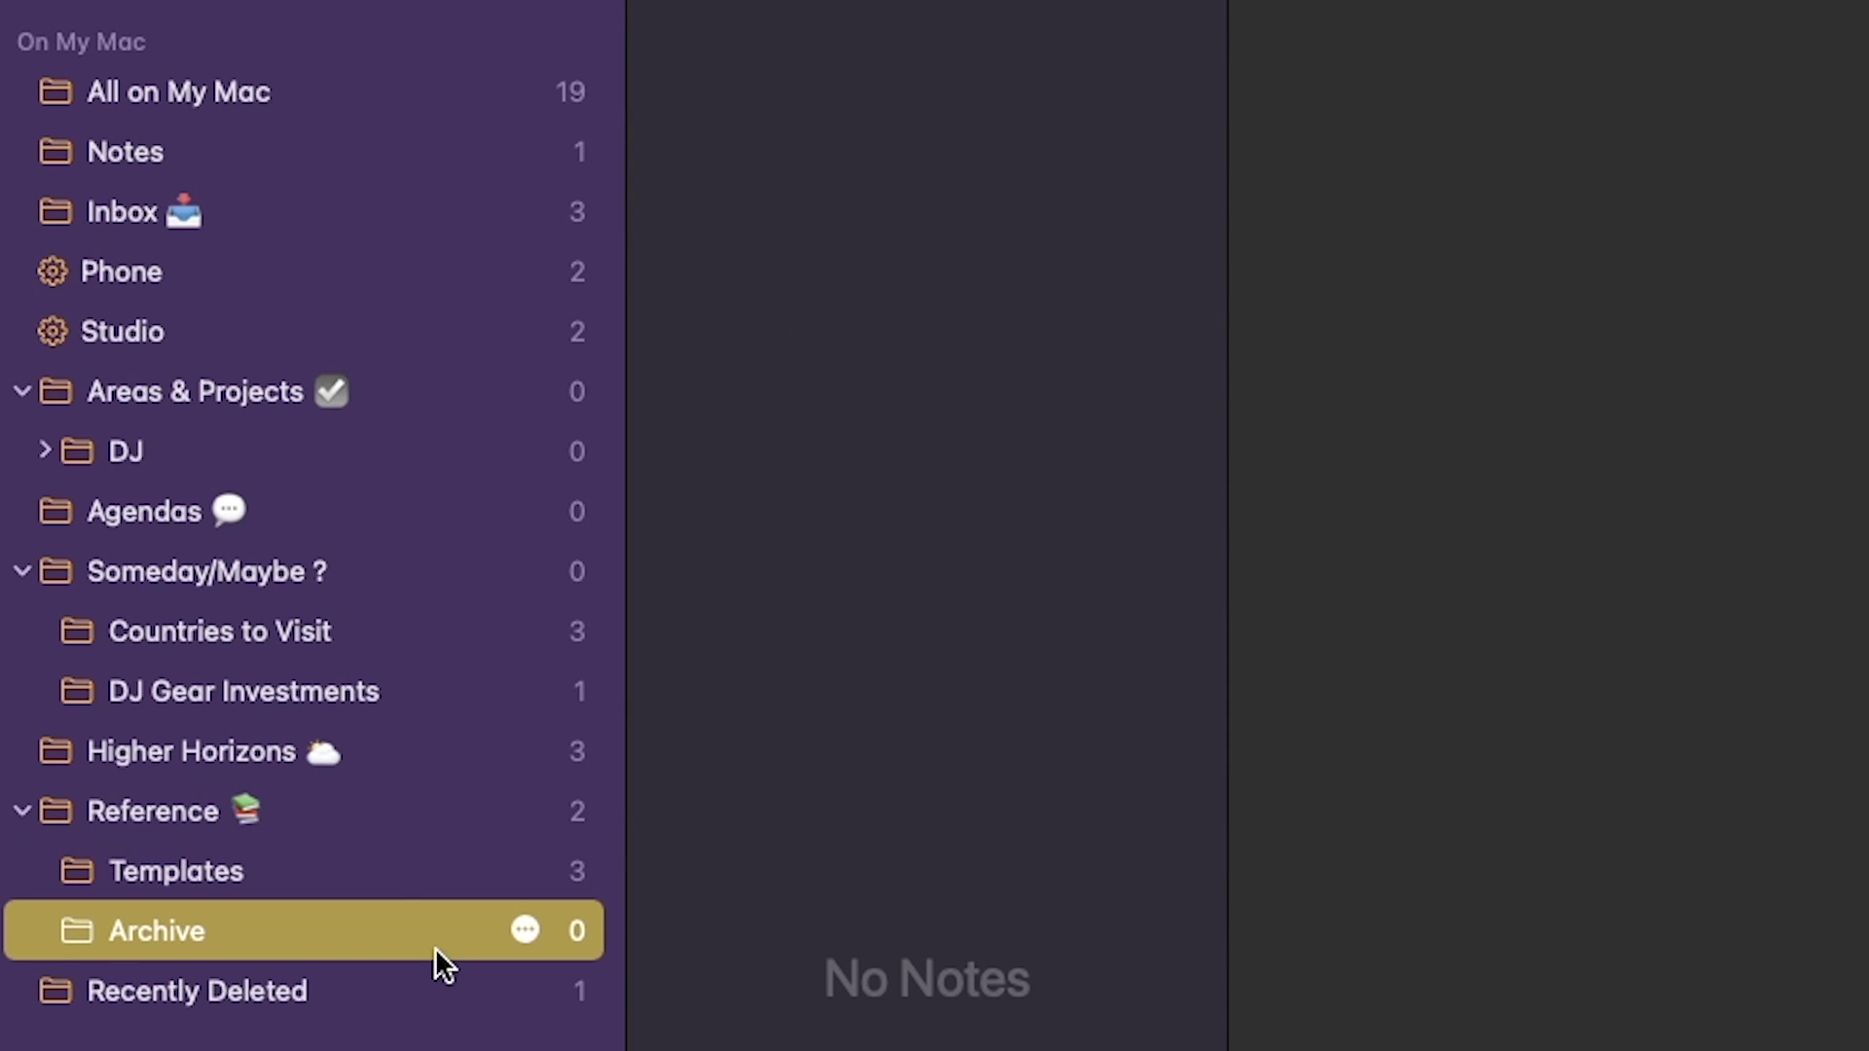
pyautogui.click(407, 881)
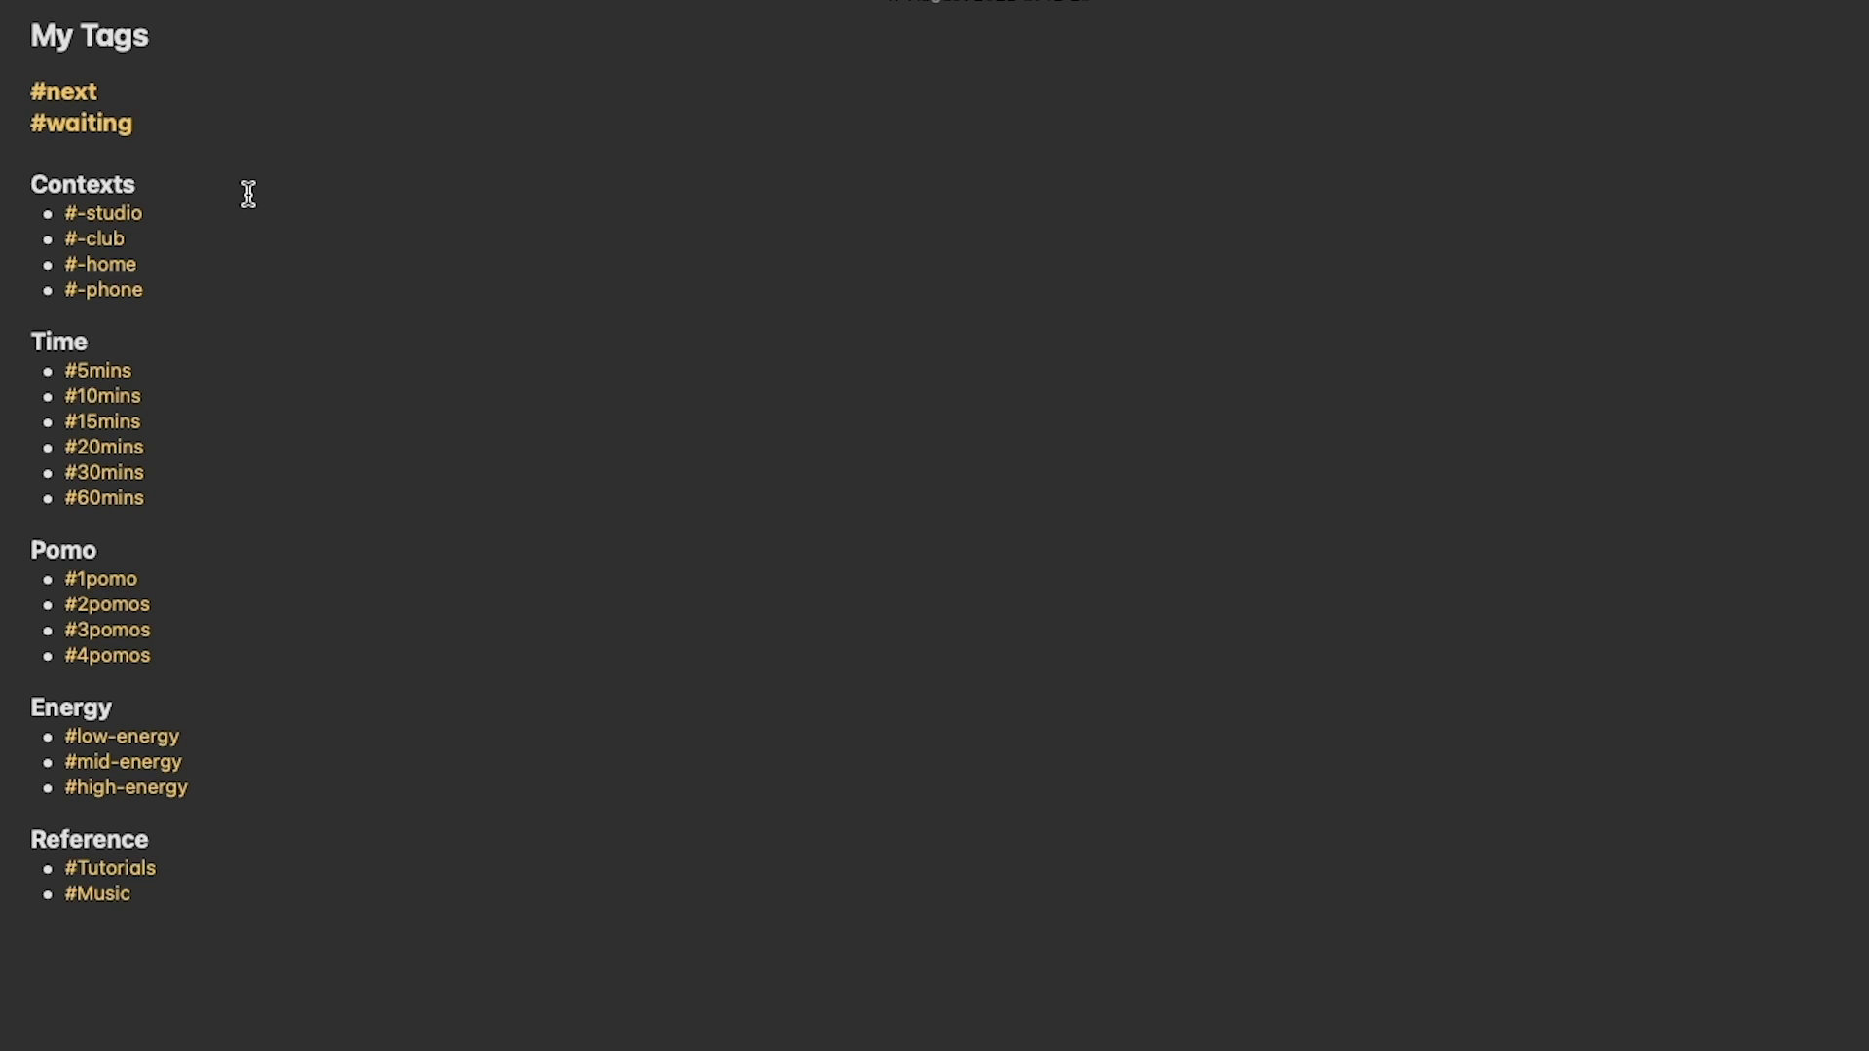
pyautogui.doubleClick(171, 129)
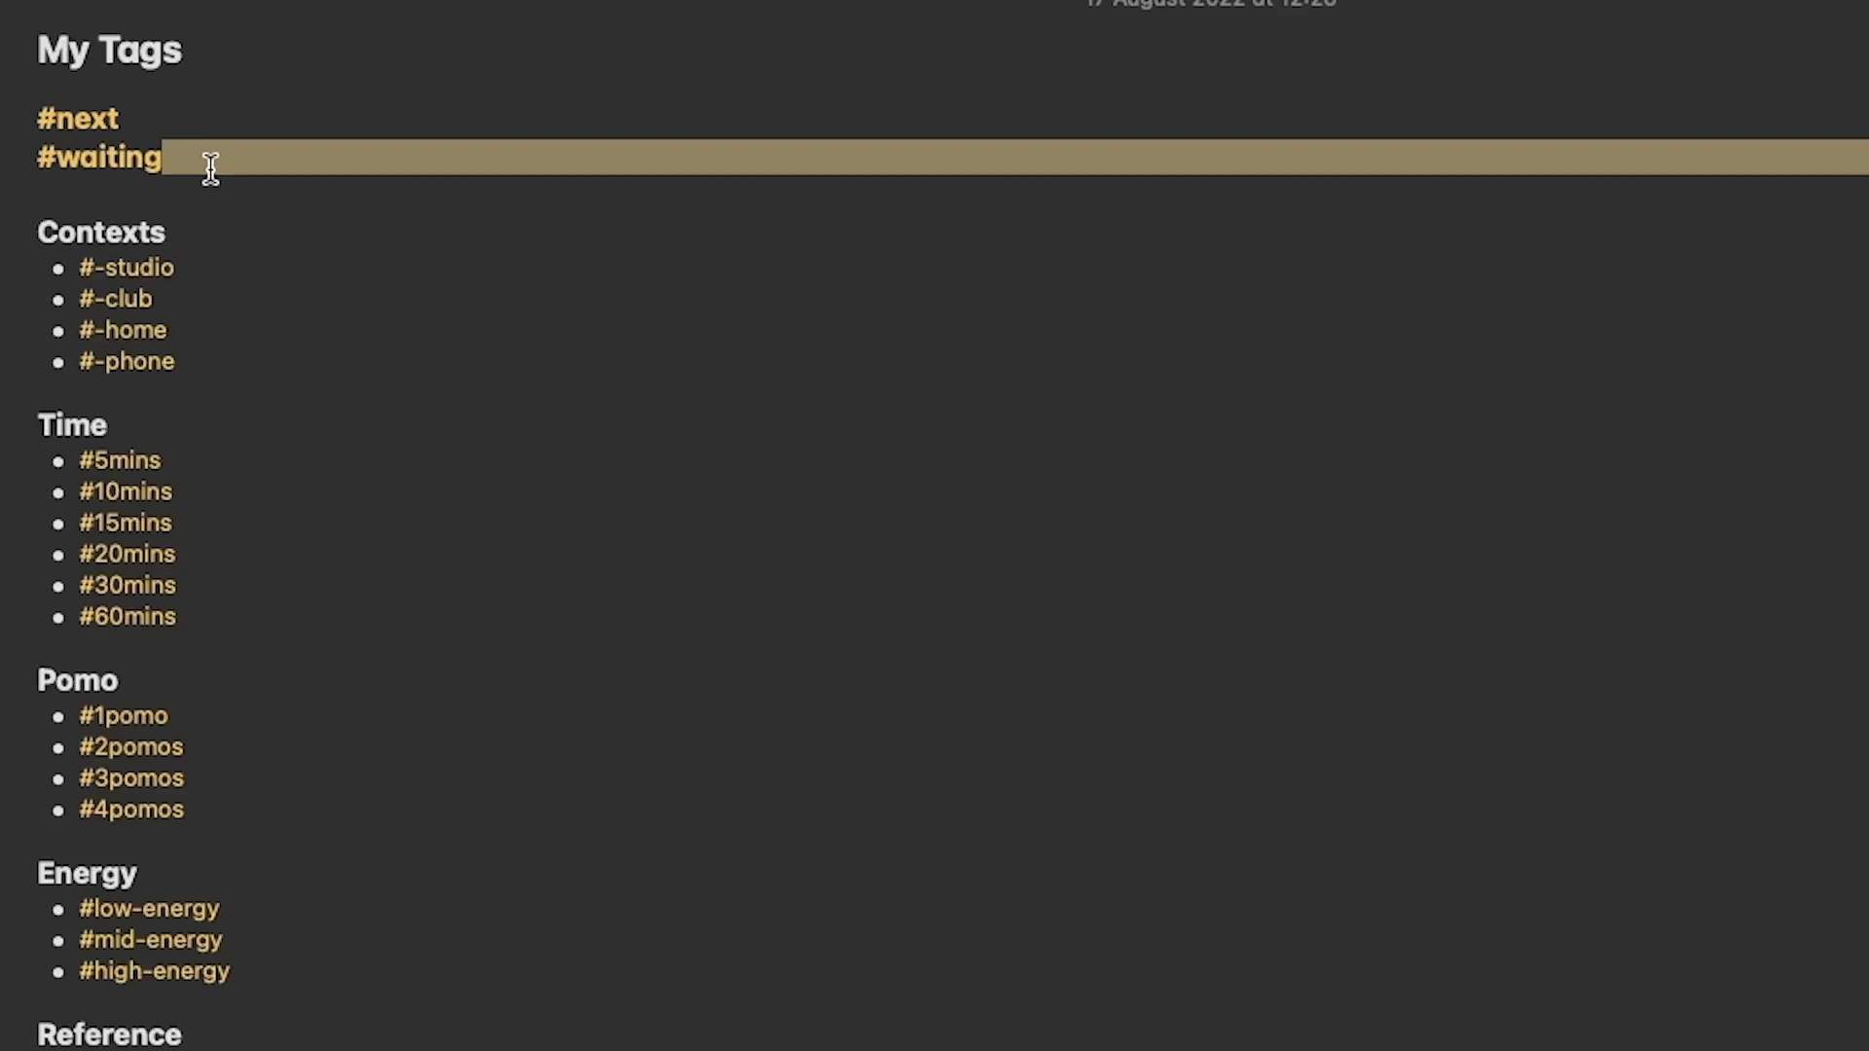
pyautogui.moveTo(210, 168); pyautogui.dragTo(33, 116)
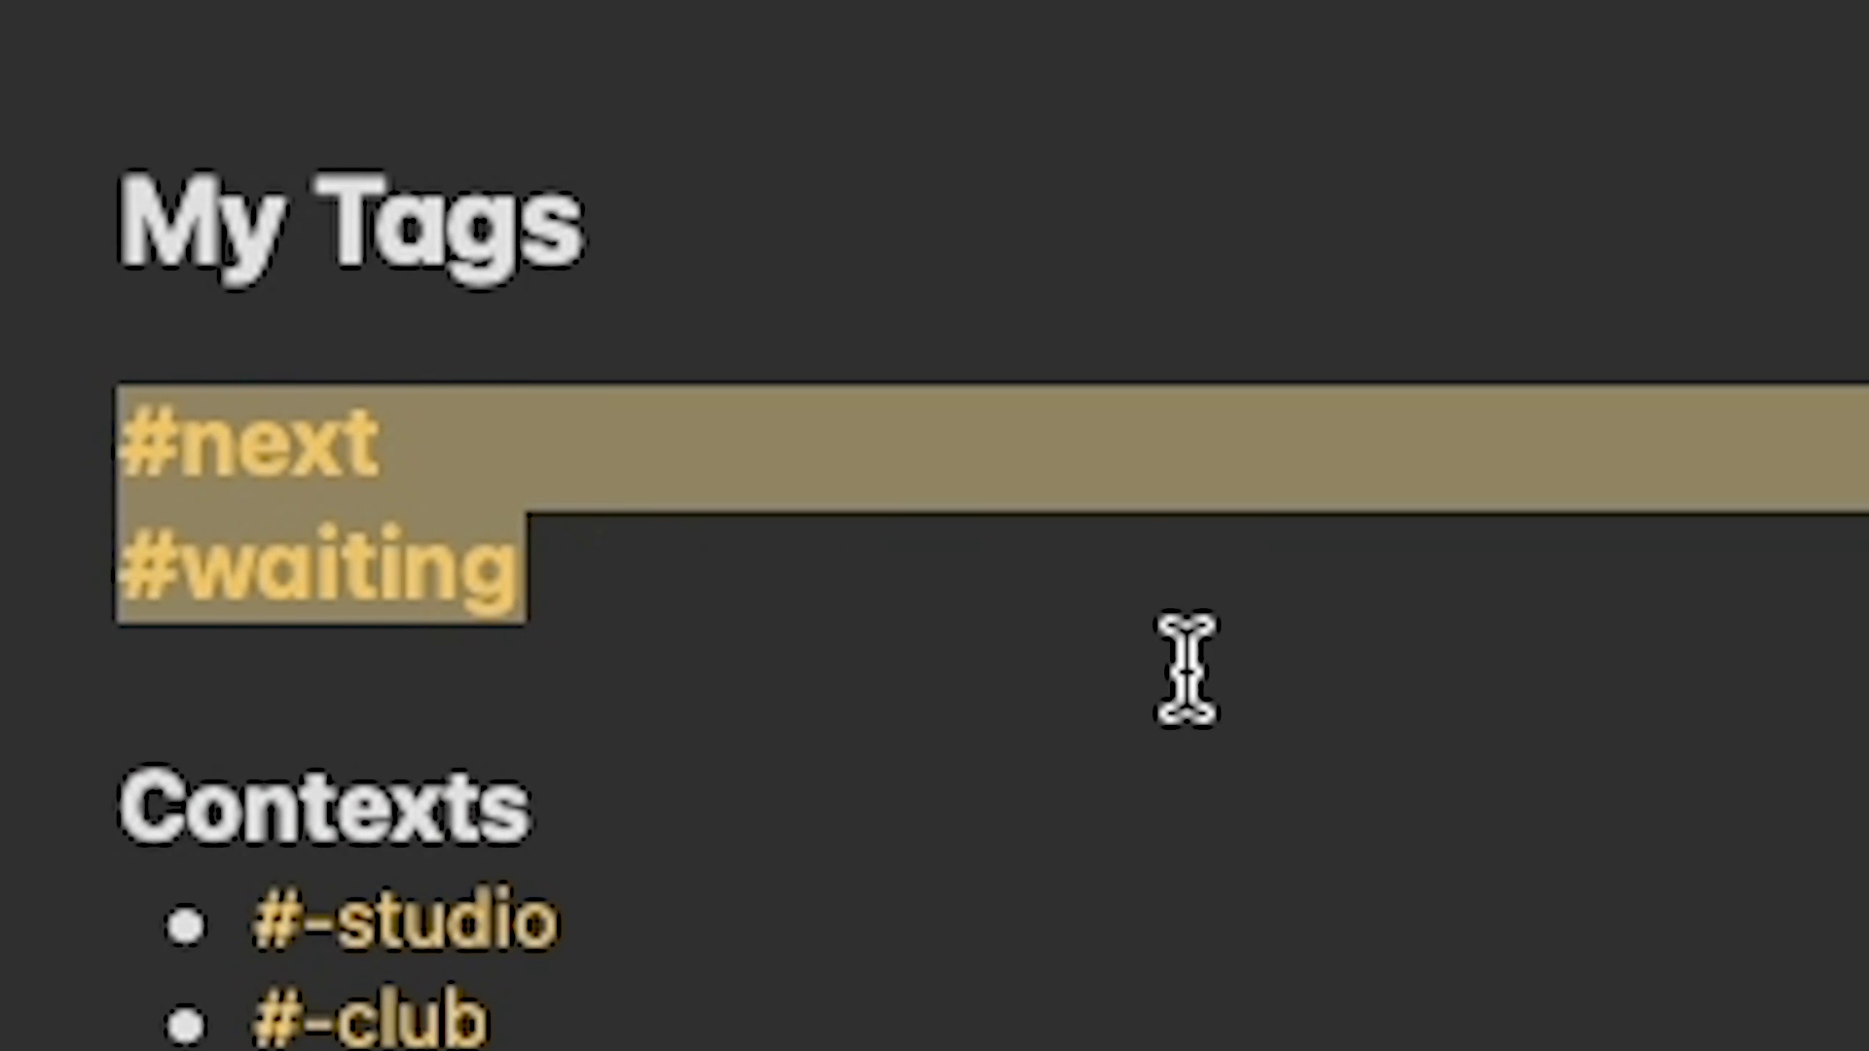
pyautogui.click(1185, 669)
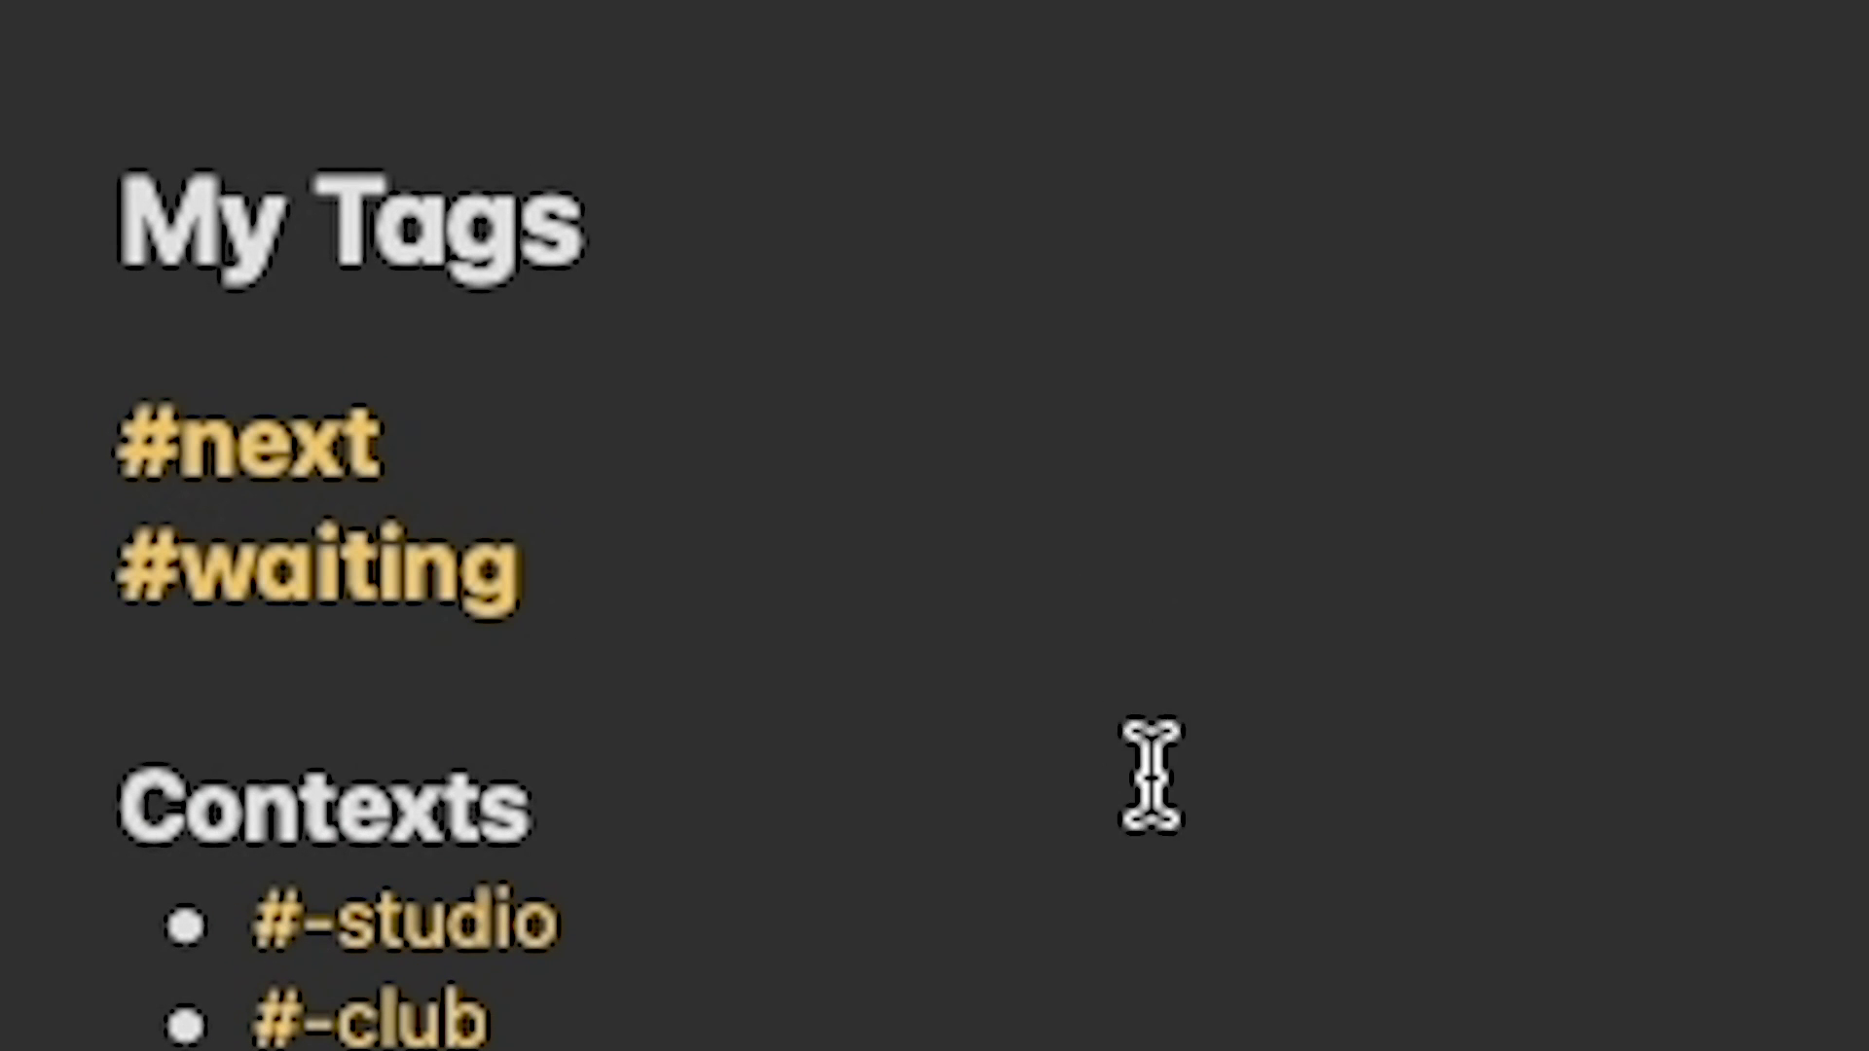
pyautogui.scroll(-6, 1135, 818)
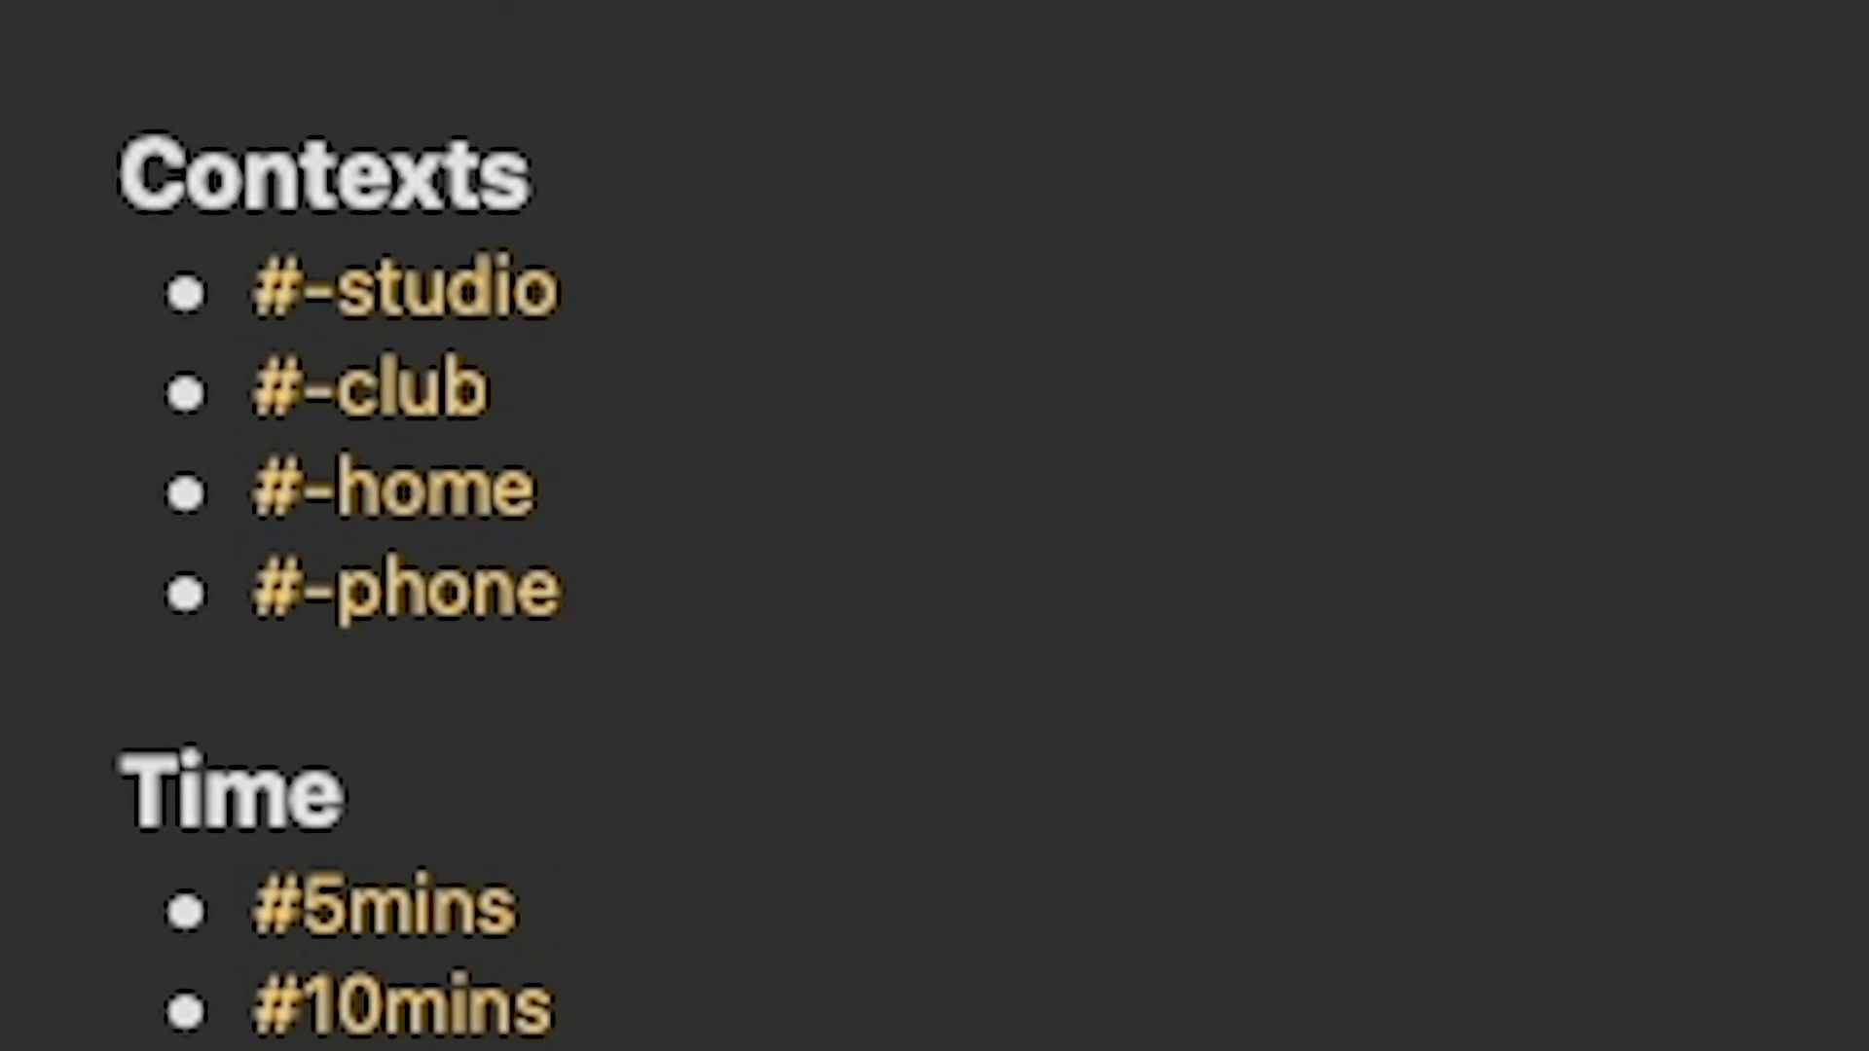
pyautogui.press('Down')
pyautogui.press('Down')
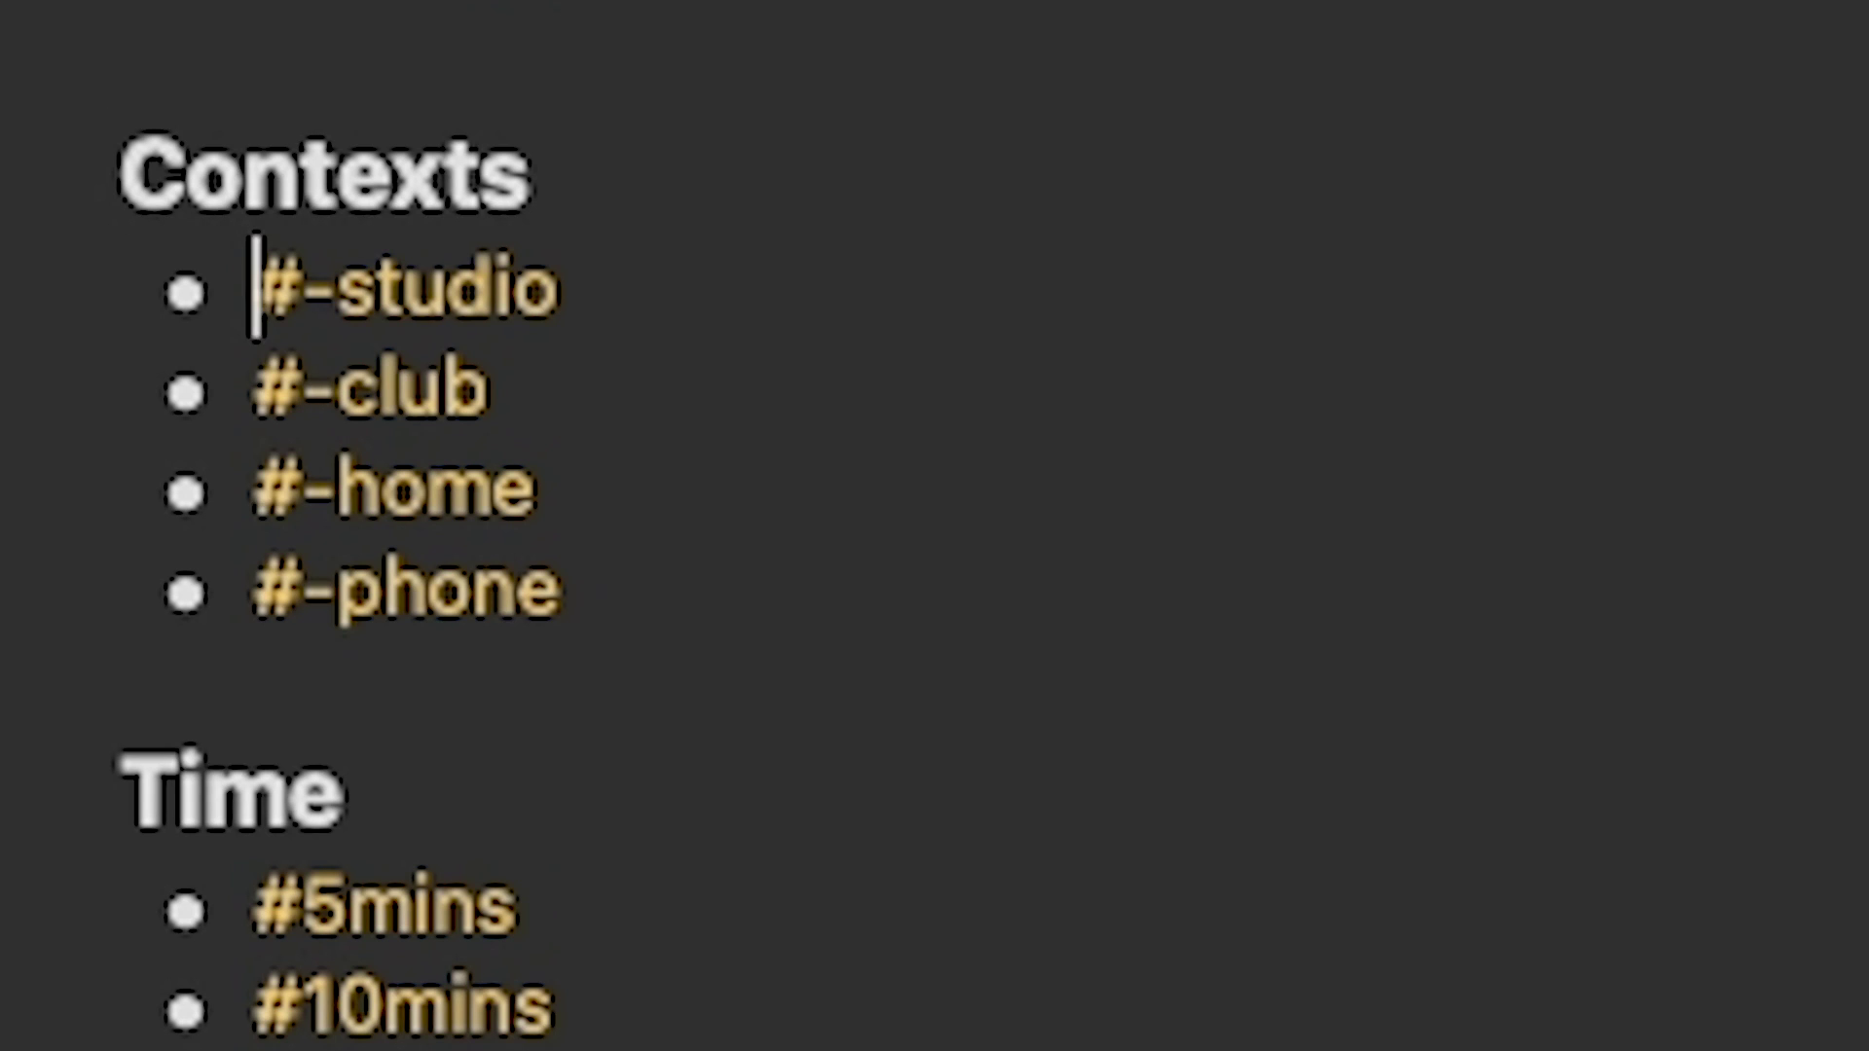
pyautogui.press('Down')
pyautogui.press('Down')
pyautogui.press('Down')
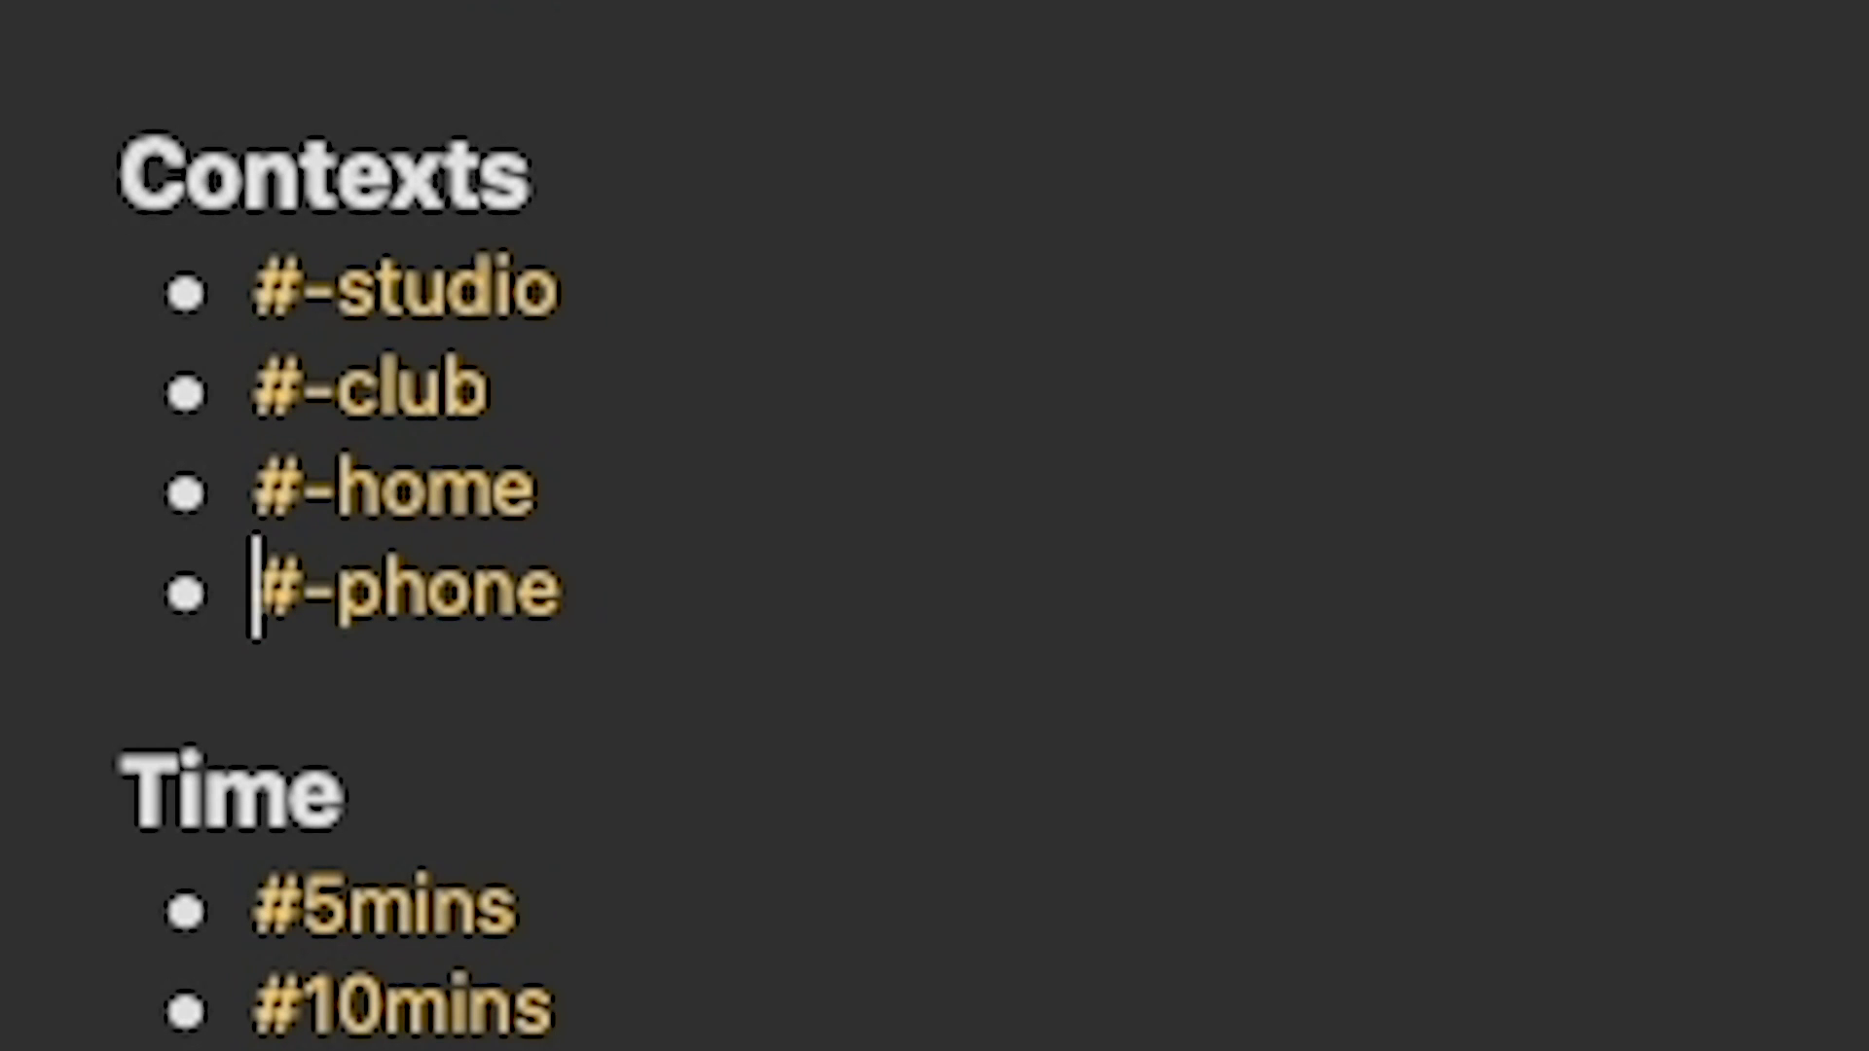
pyautogui.press('Down')
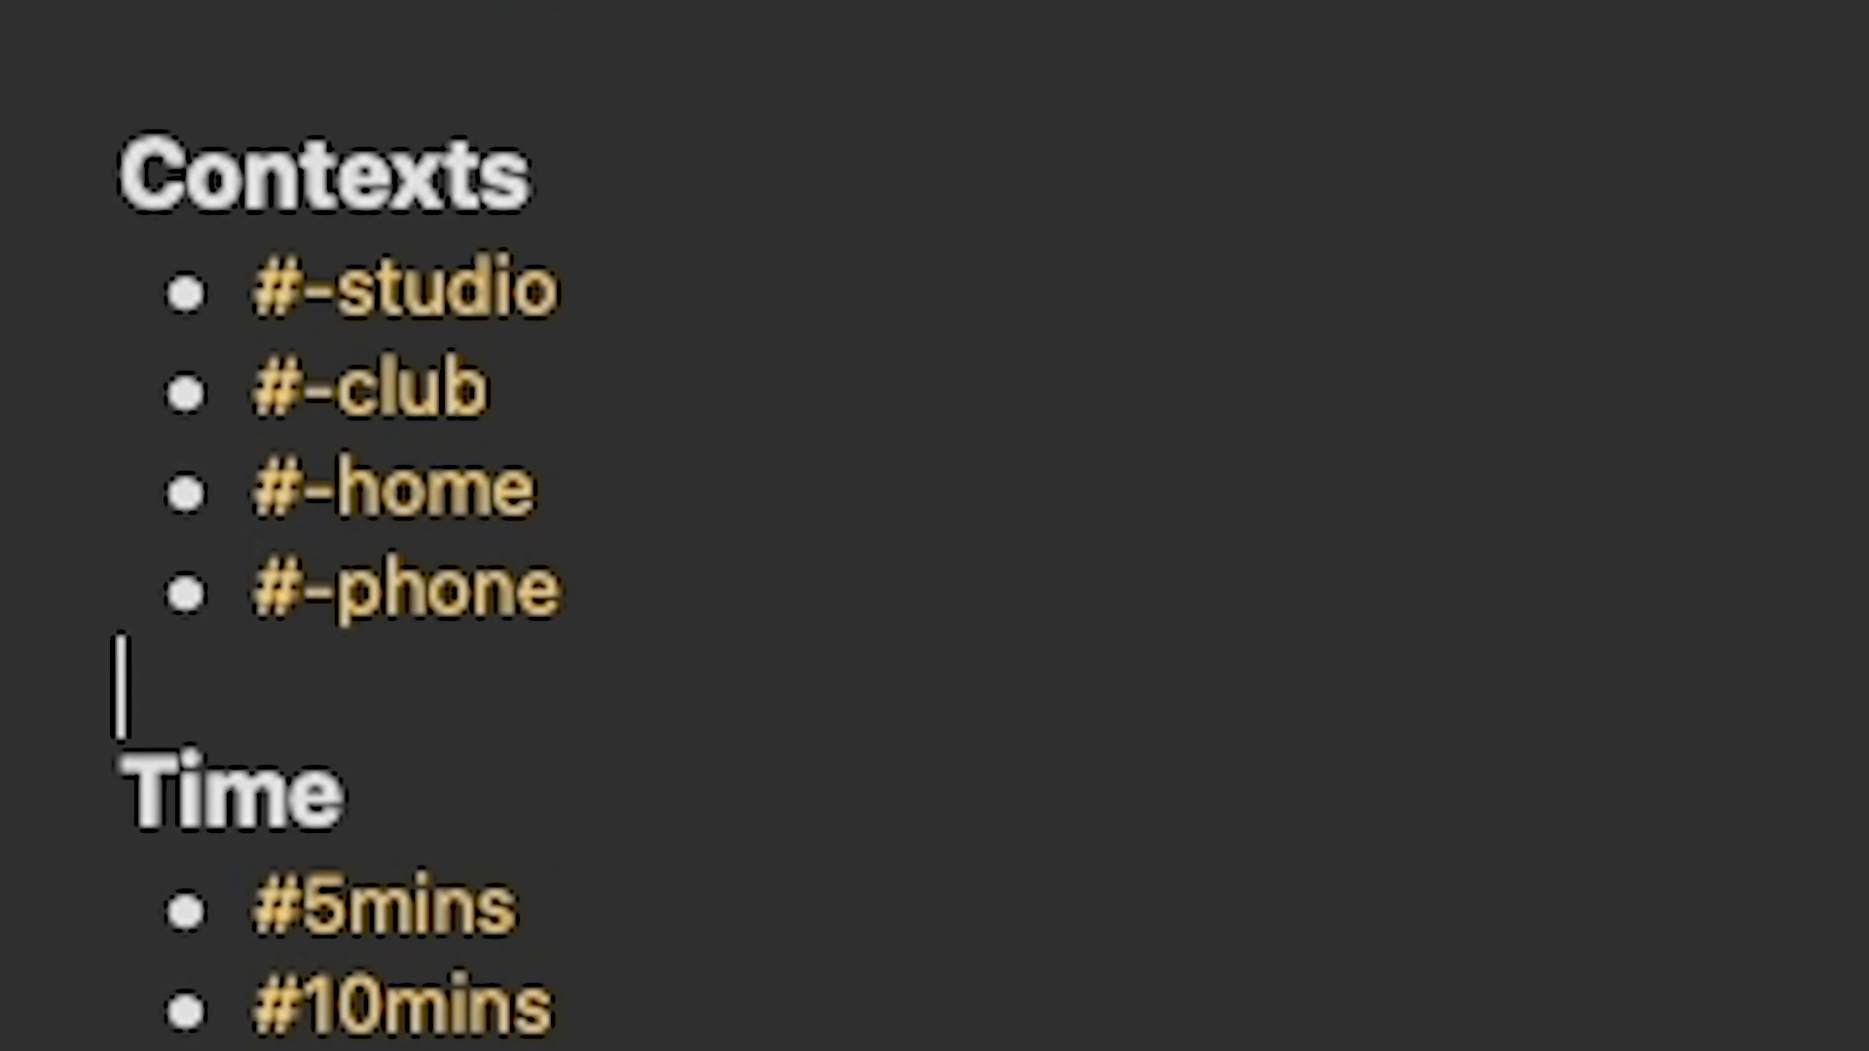
pyautogui.press('Down')
pyautogui.press('Up')
pyautogui.press('Up')
pyautogui.press('Down')
pyautogui.press('Down')
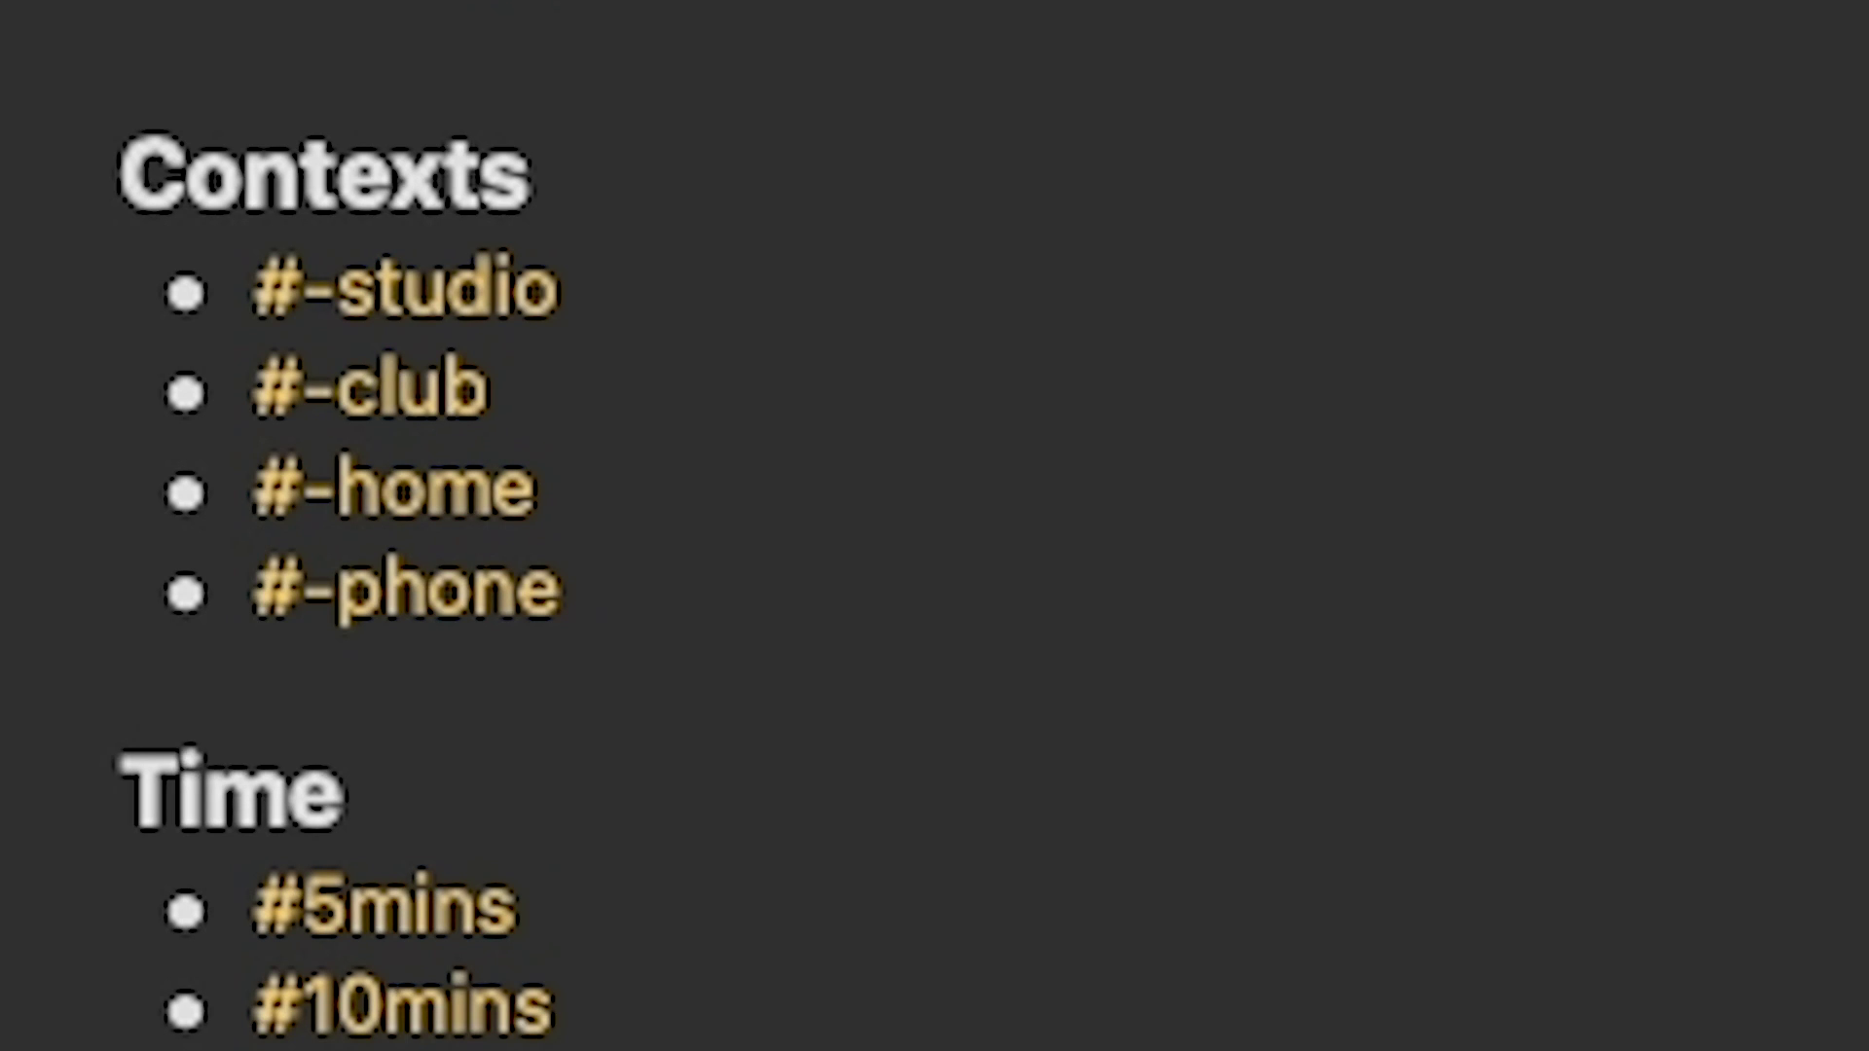
pyautogui.press('Down')
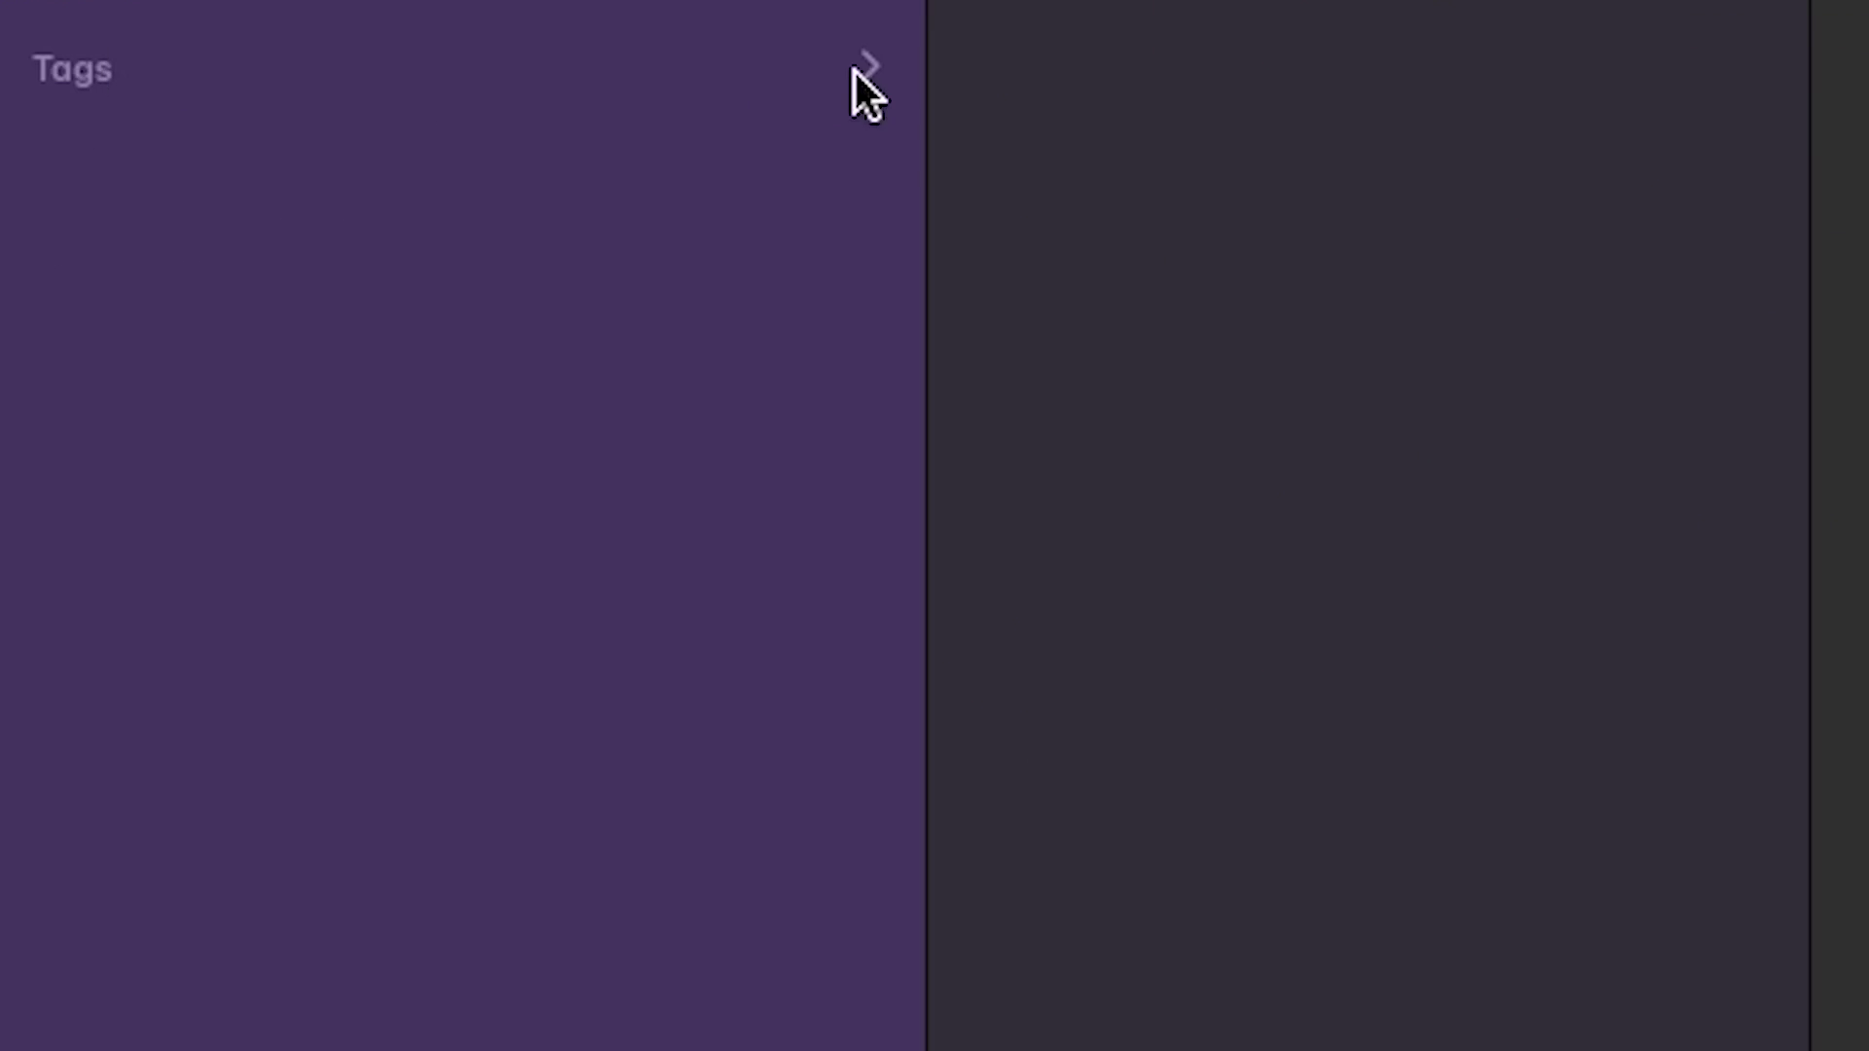
# Step: Show all tags, filter by #Music, then by #Tutorials, and return to the Inbox folder
pyautogui.click(861, 72)
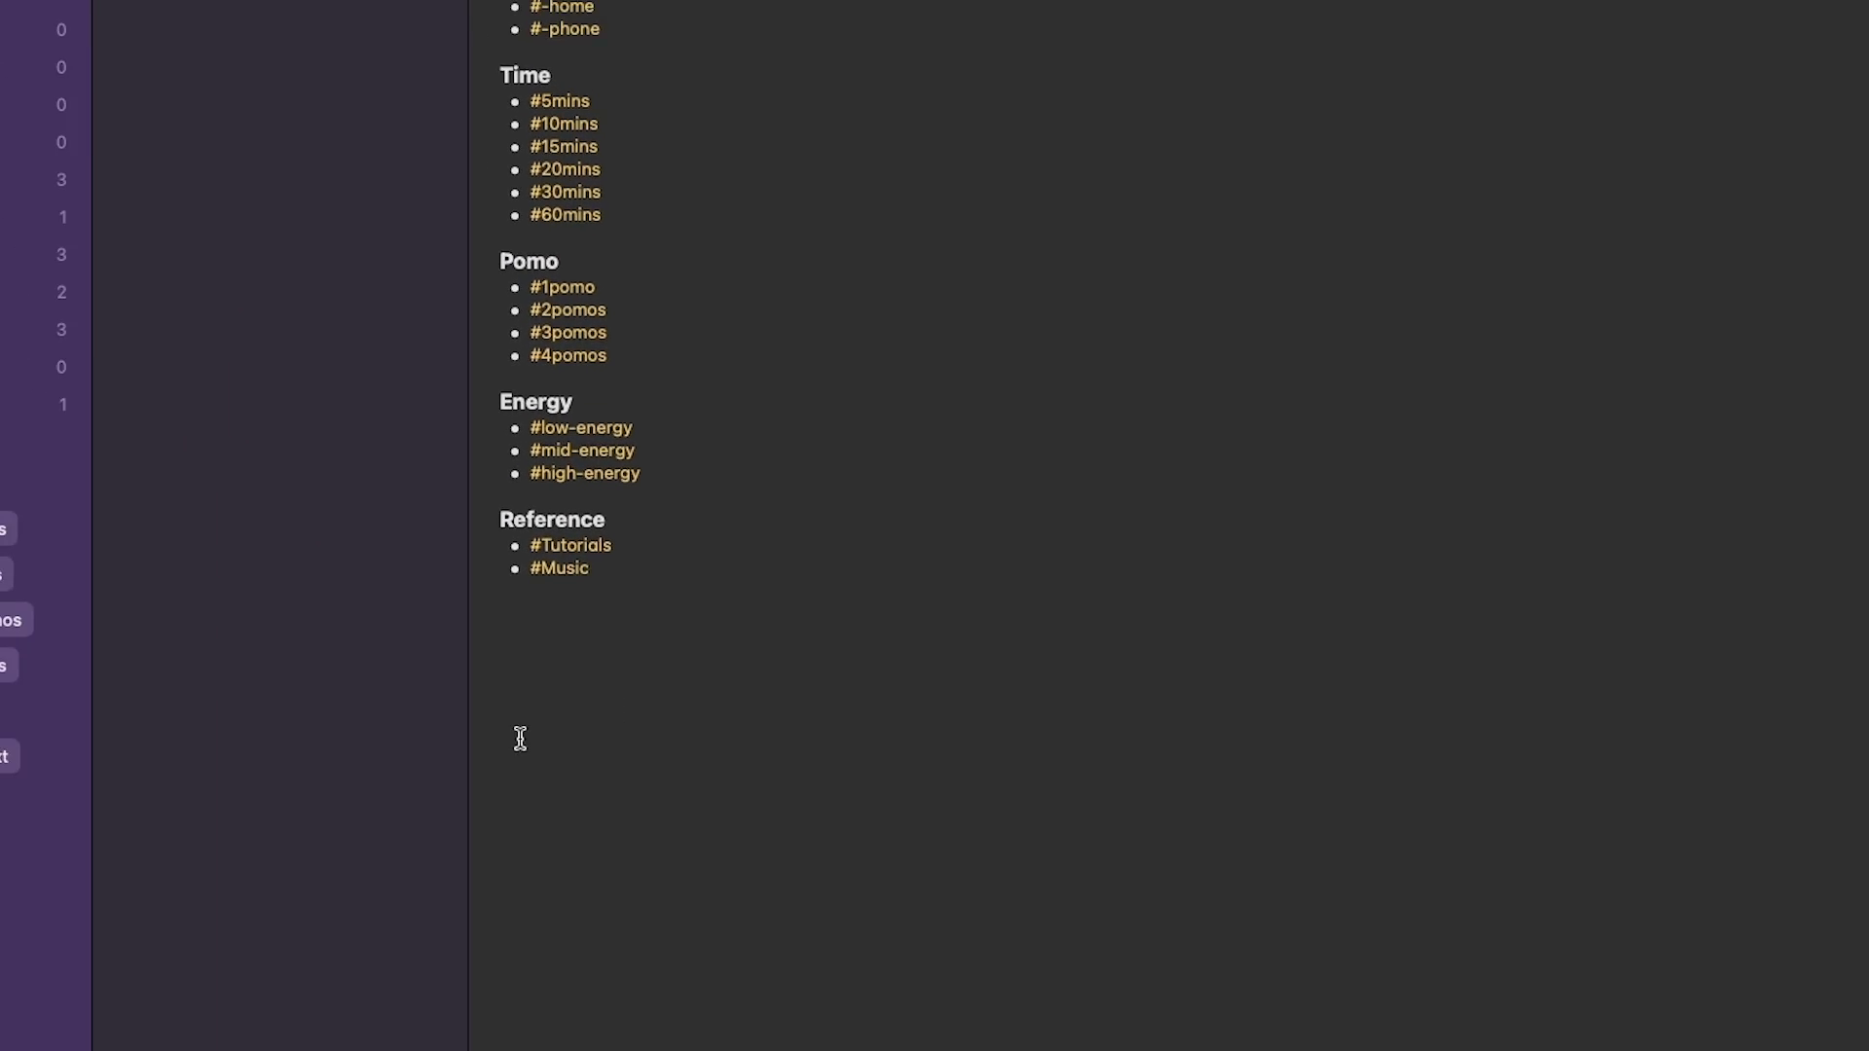
pyautogui.click(154, 789)
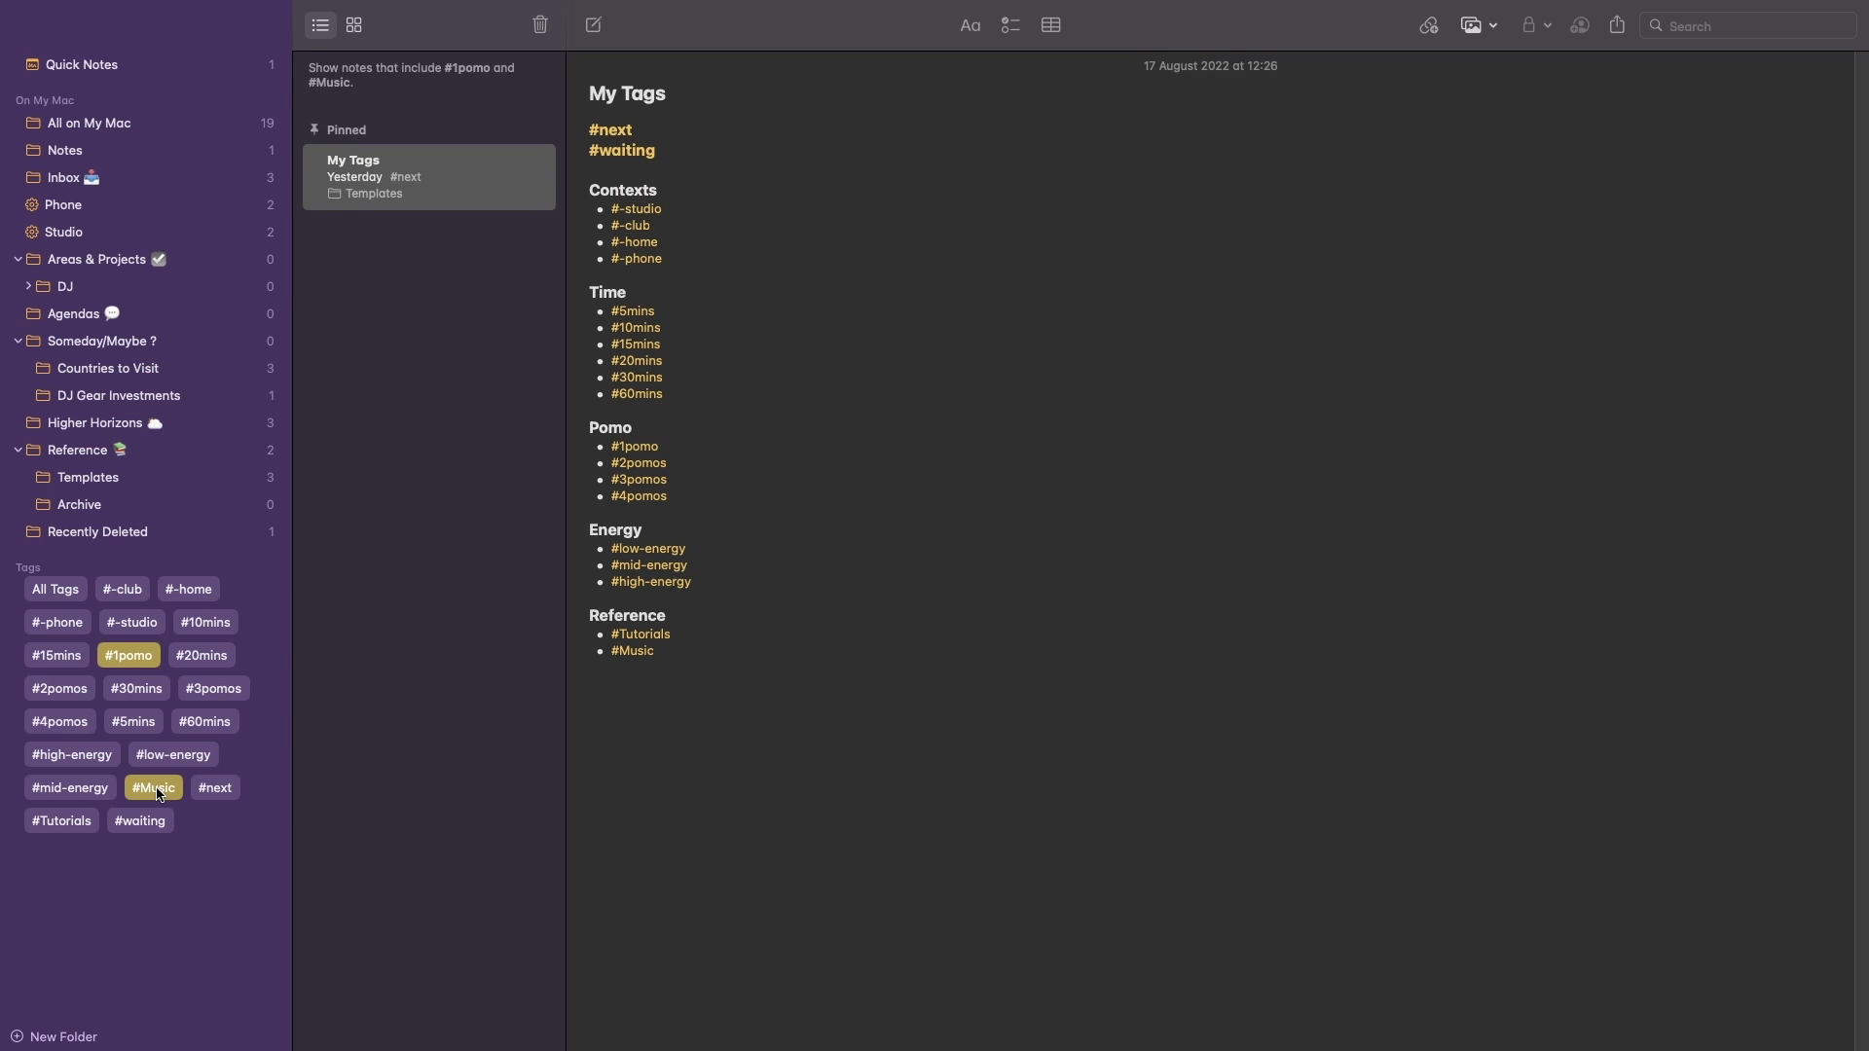
pyautogui.click(147, 662)
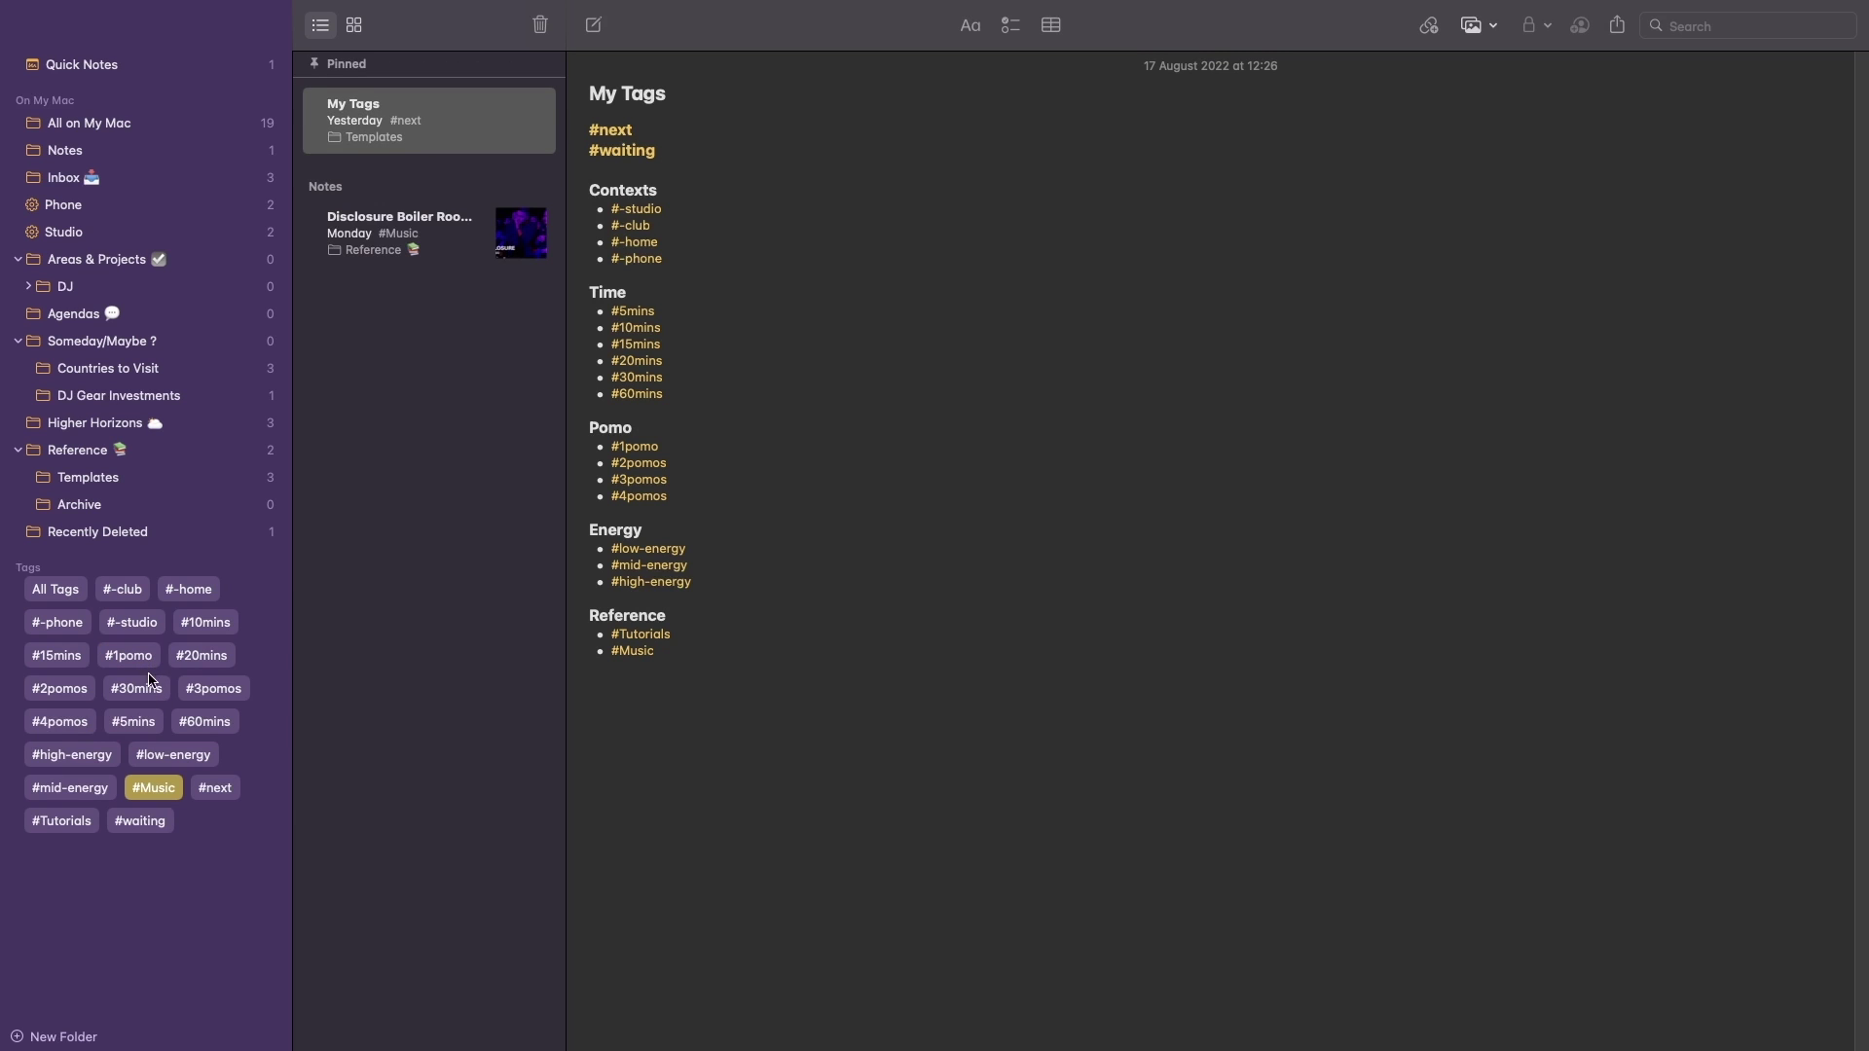
pyautogui.click(144, 793)
pyautogui.click(77, 823)
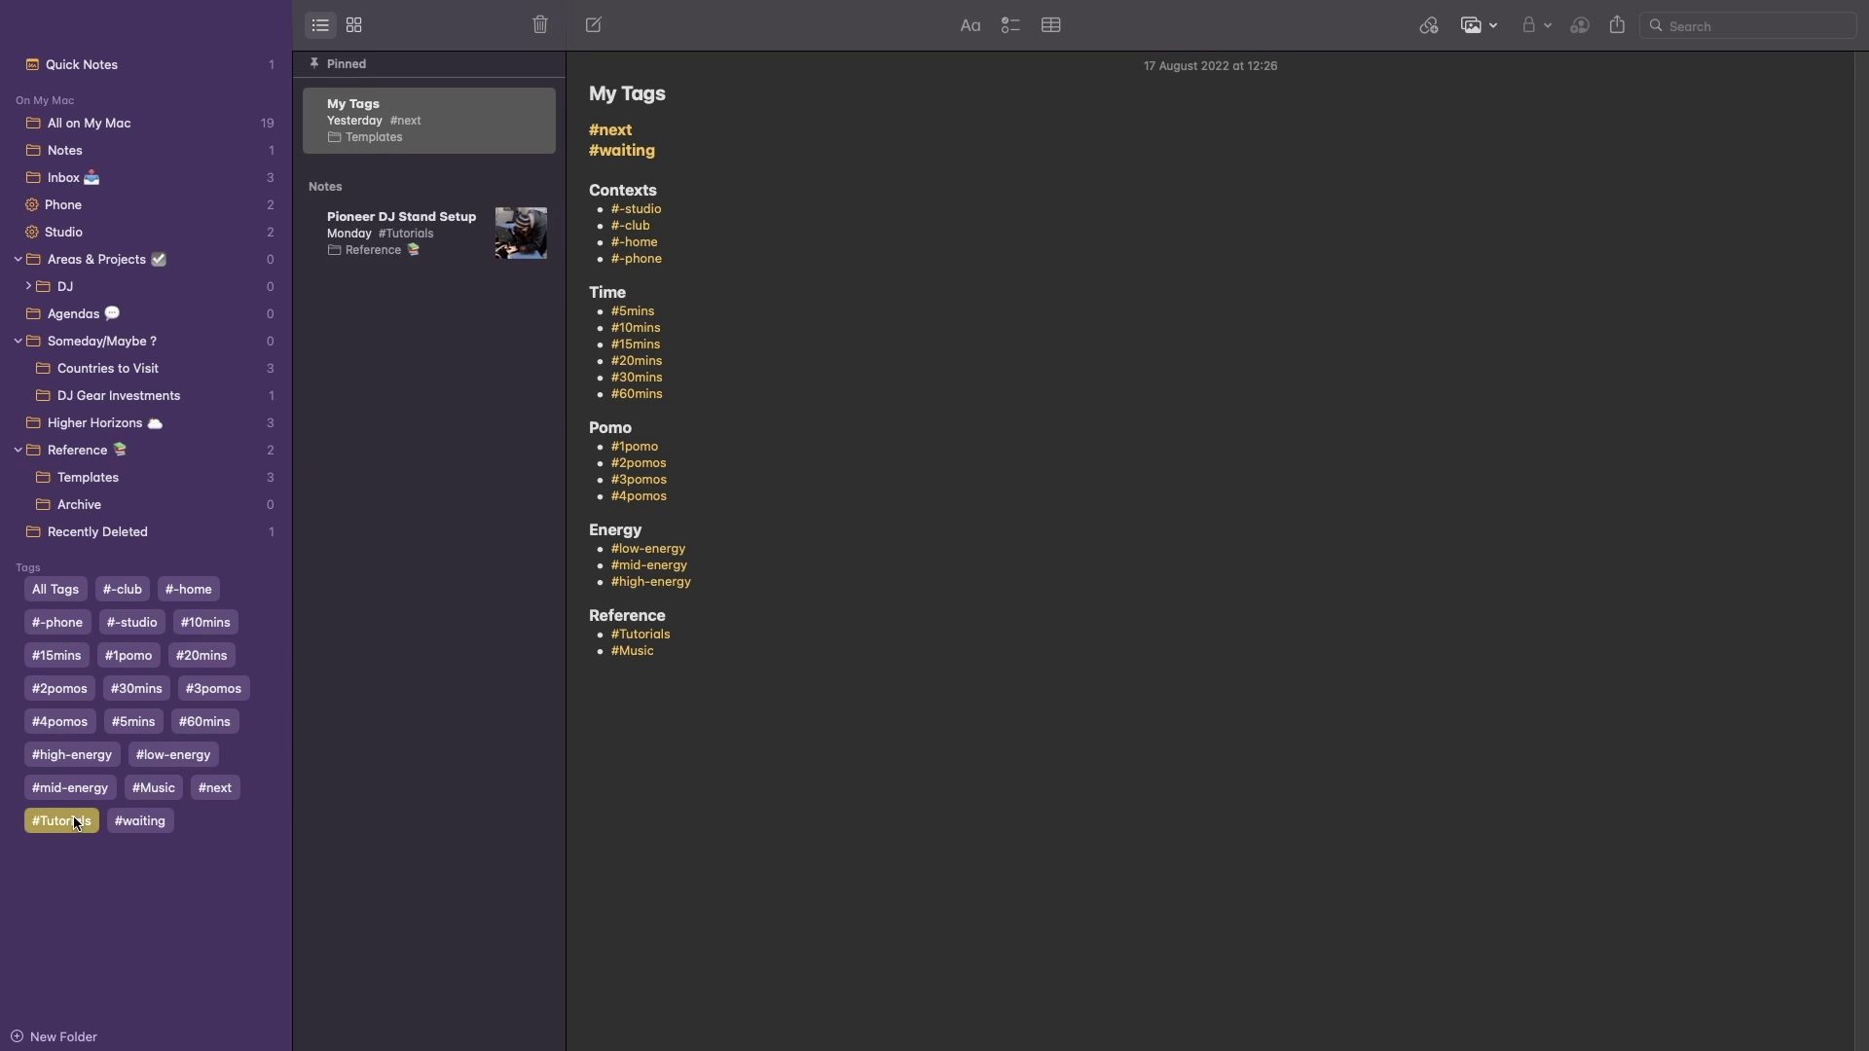
pyautogui.click(77, 823)
pyautogui.click(141, 185)
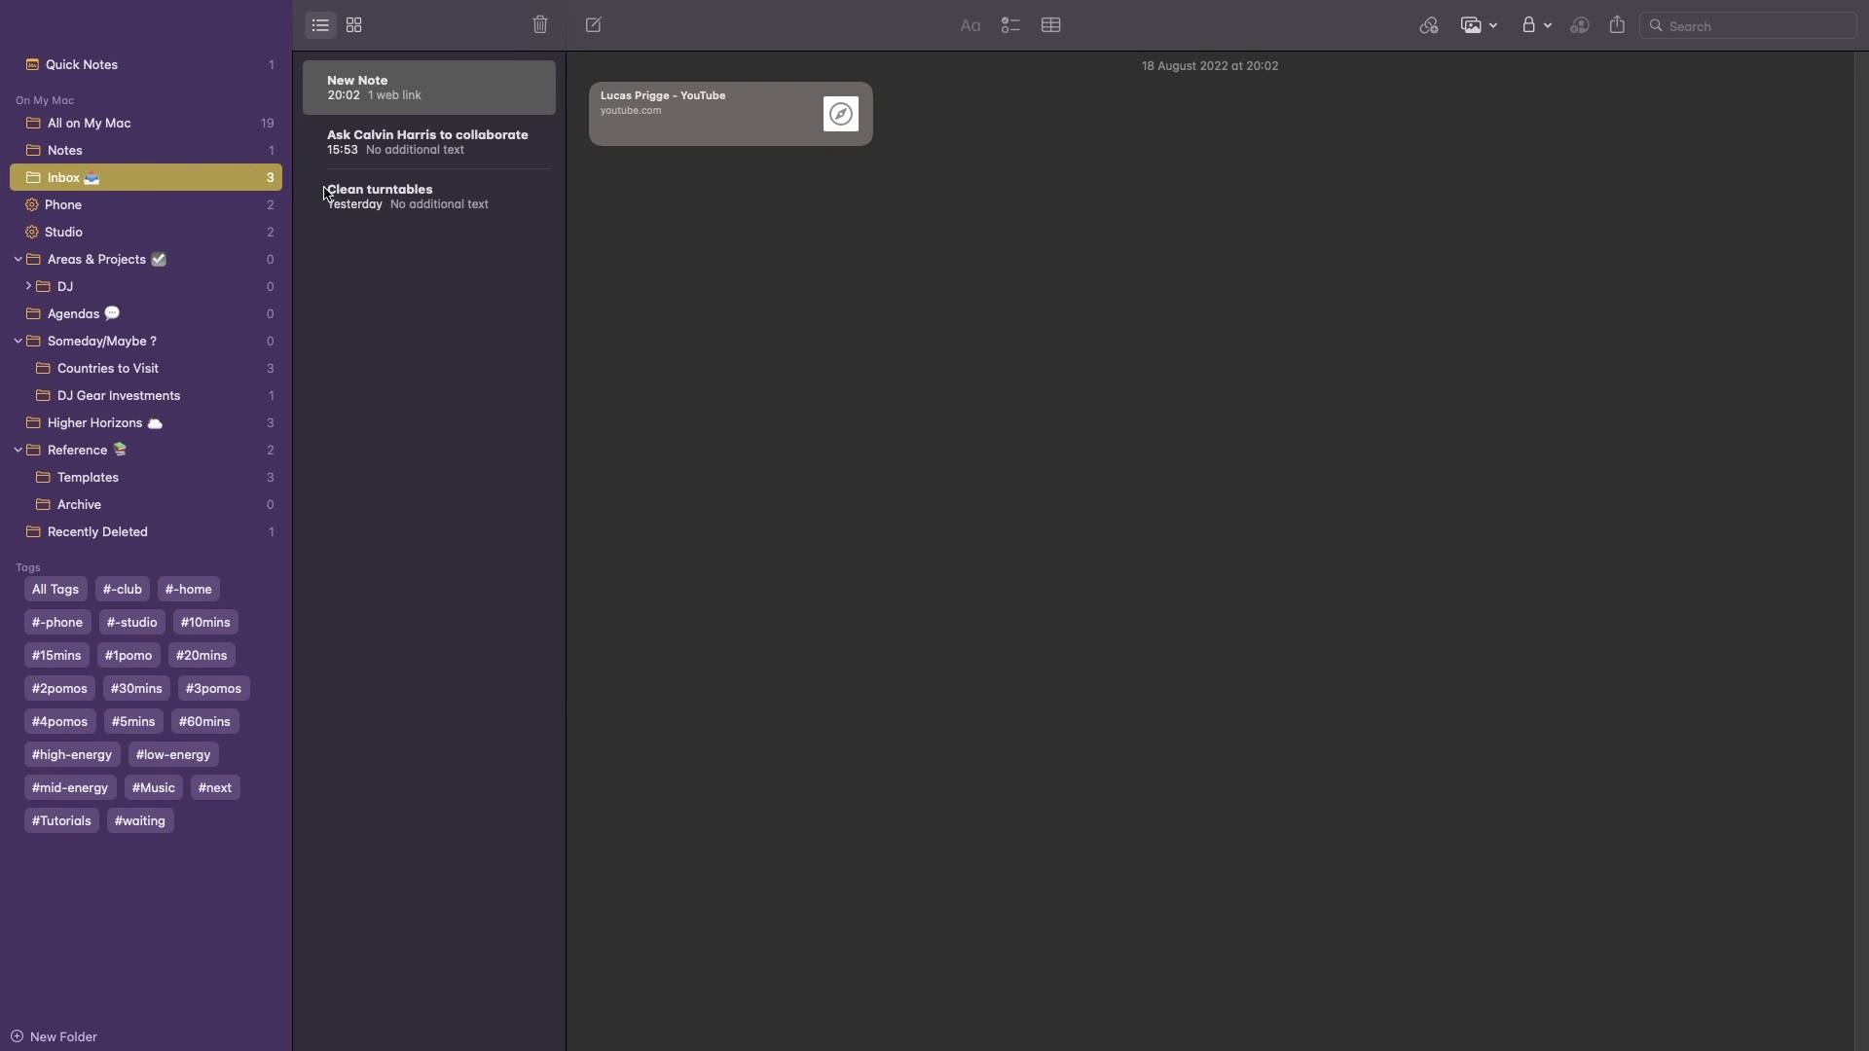
# Step: Tag the Clean turntables note #next #-studio and move it into the DJ folder
pyautogui.click(528, 210)
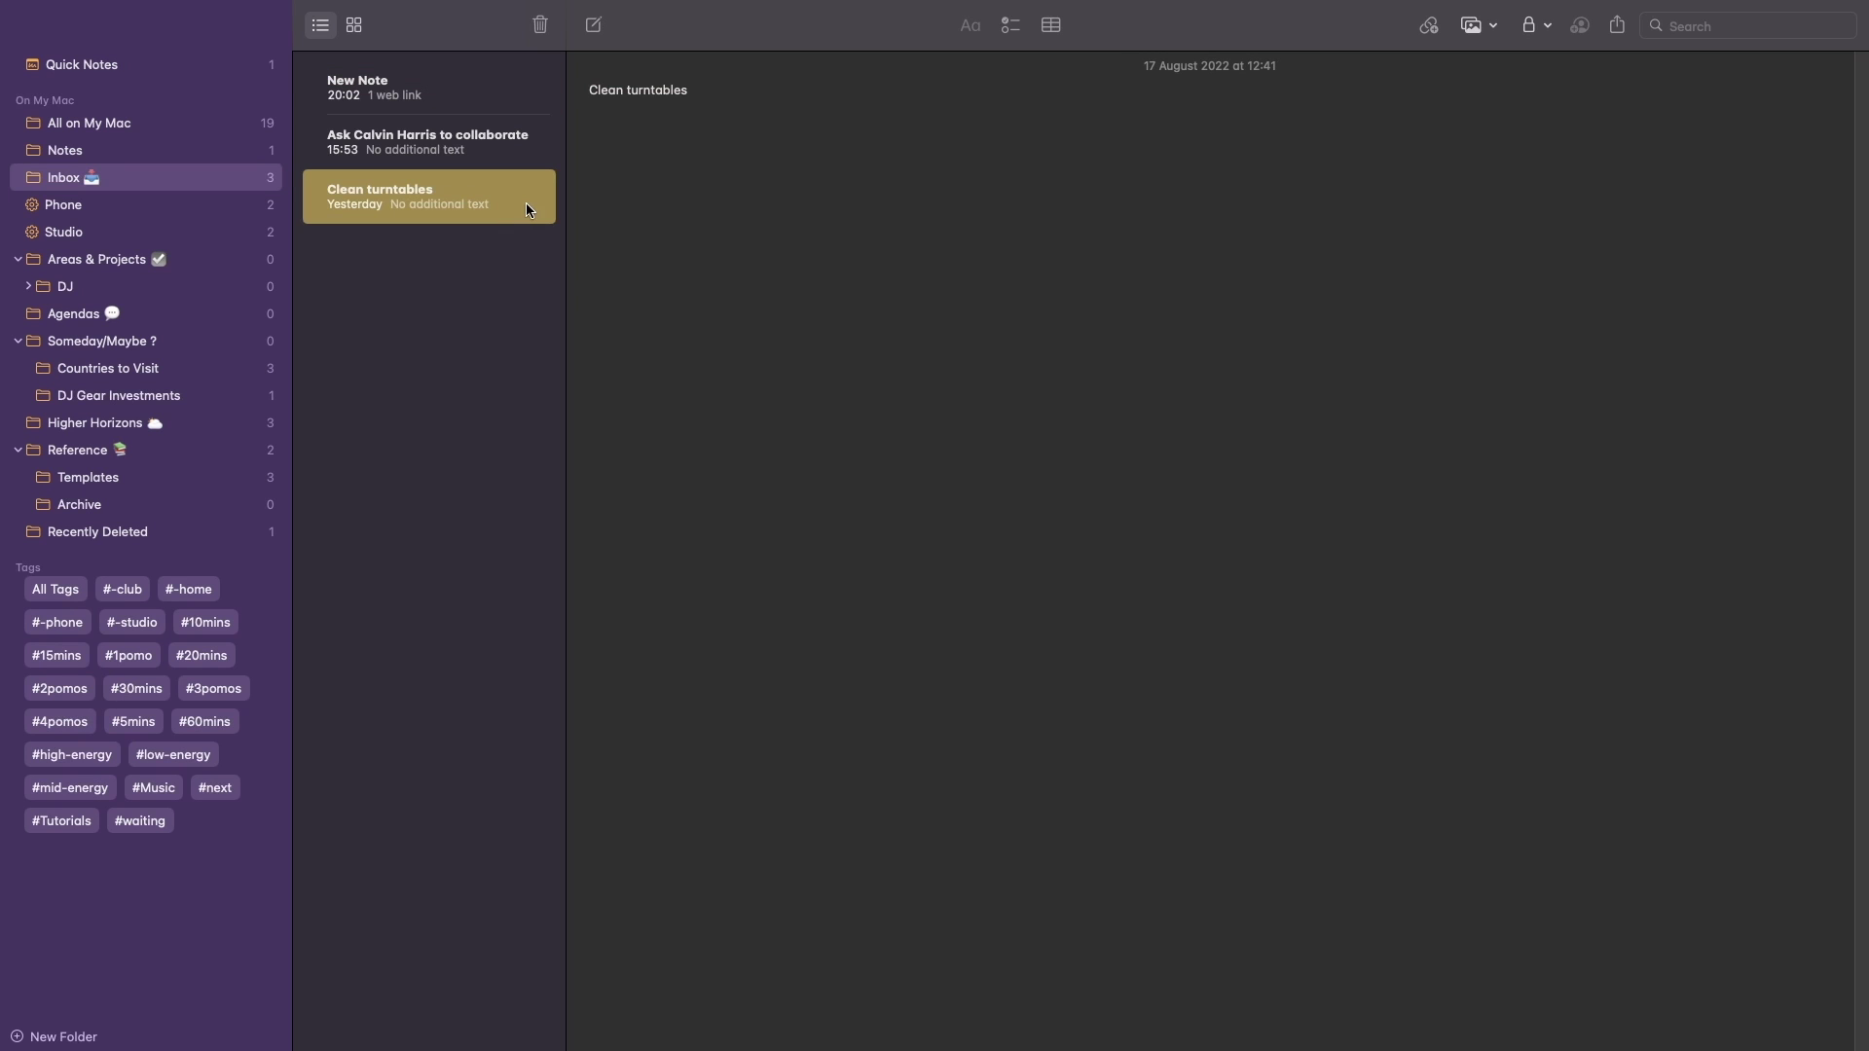
pyautogui.click(714, 116)
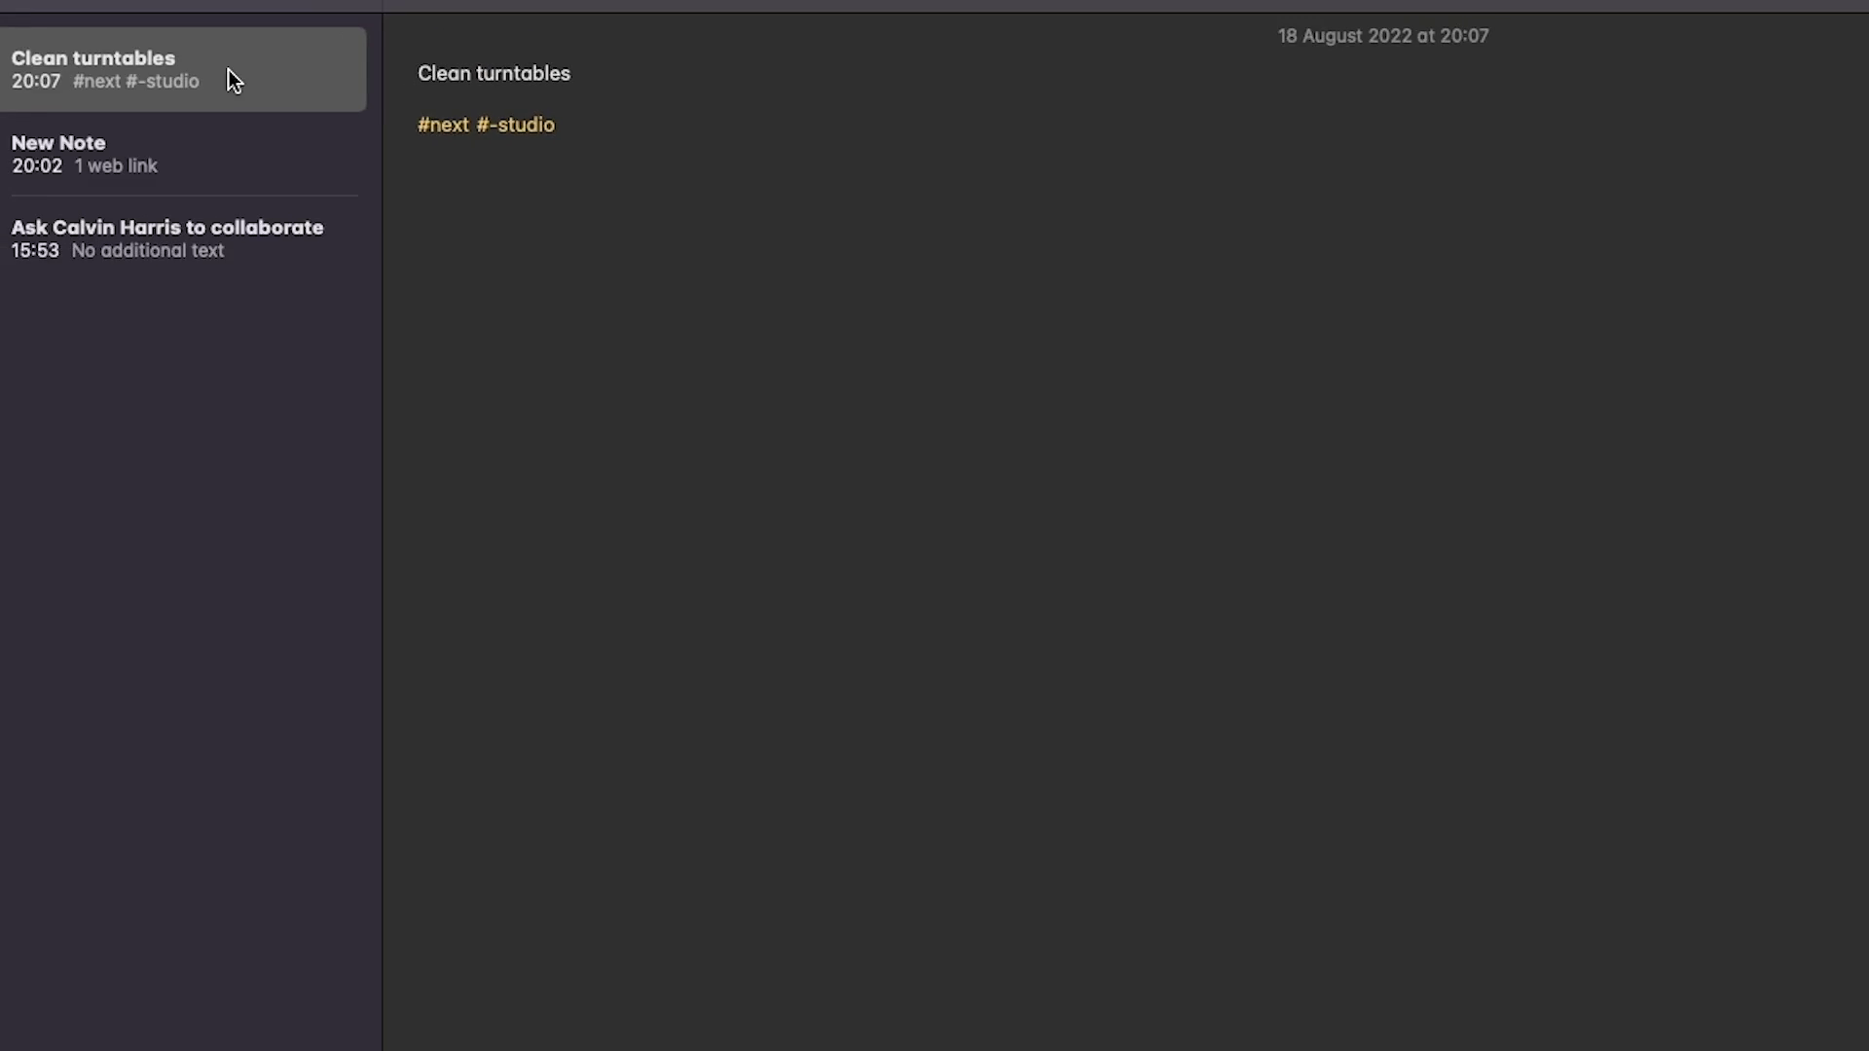
pyautogui.moveTo(467, 88); pyautogui.dragTo(85, 283)
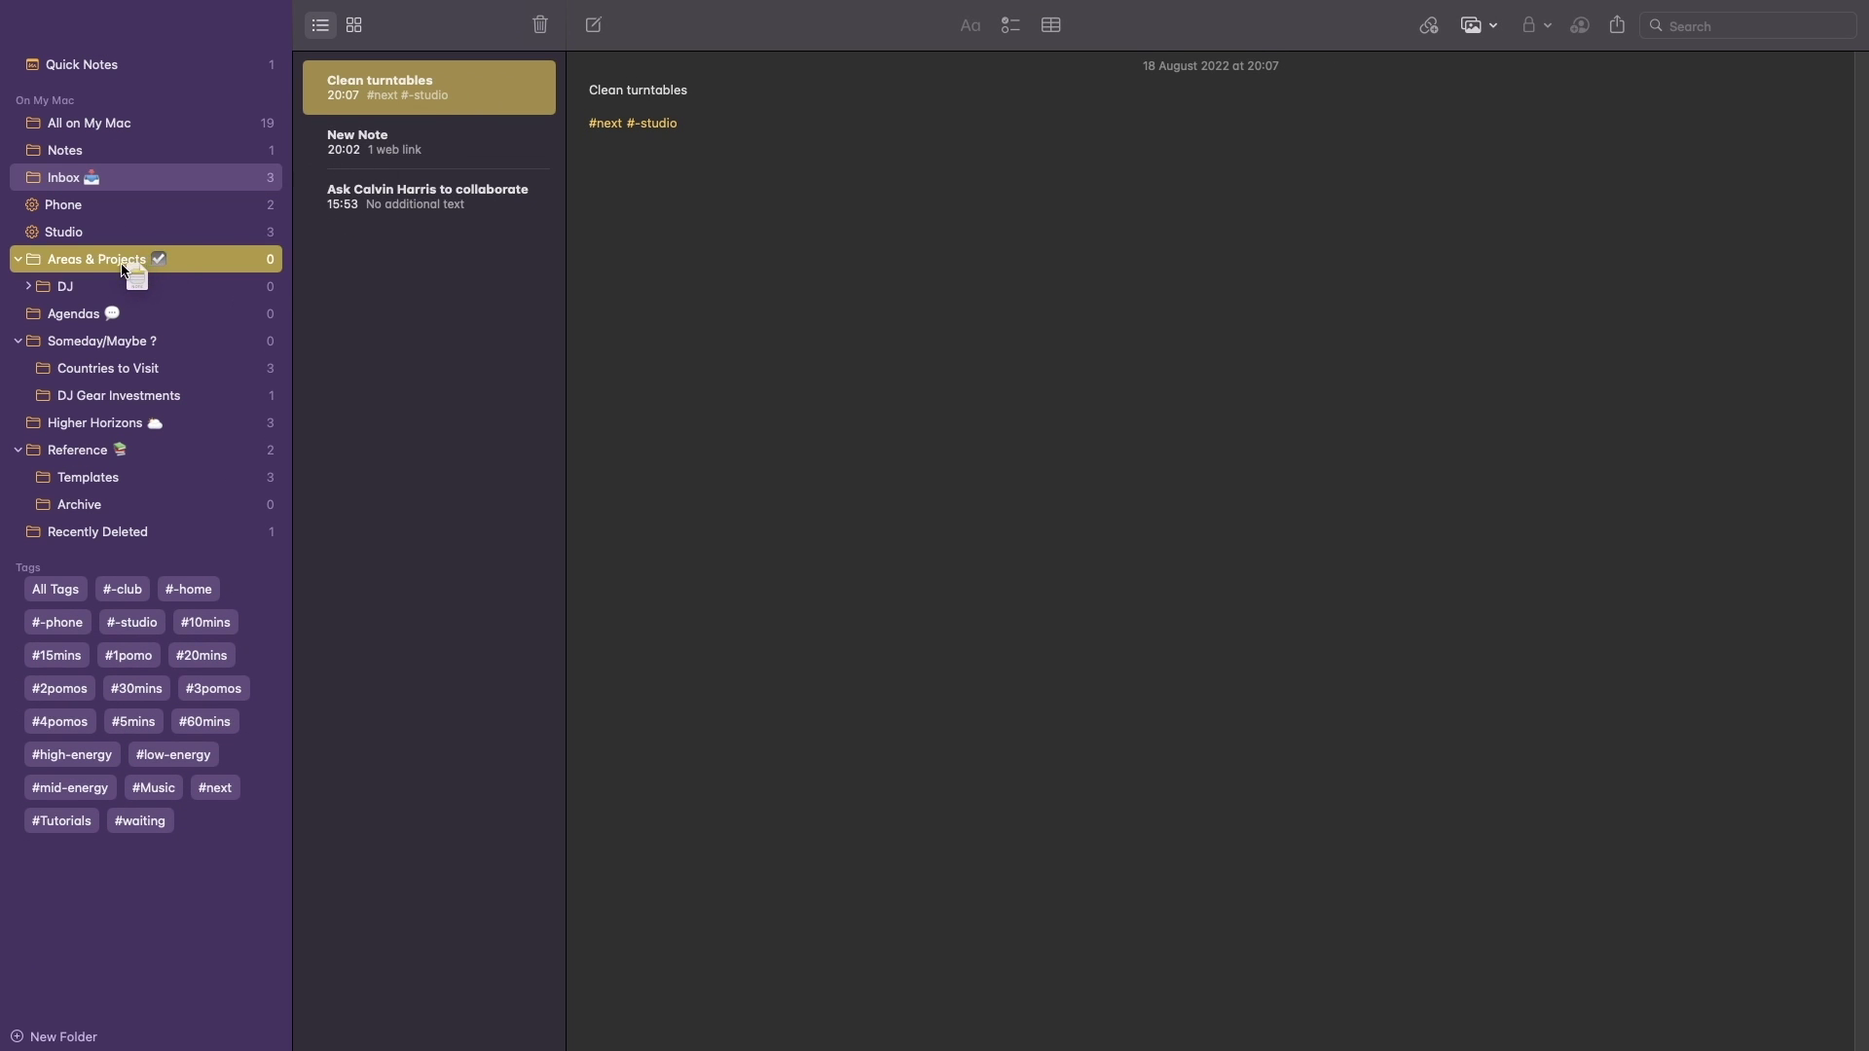
pyautogui.click(84, 282)
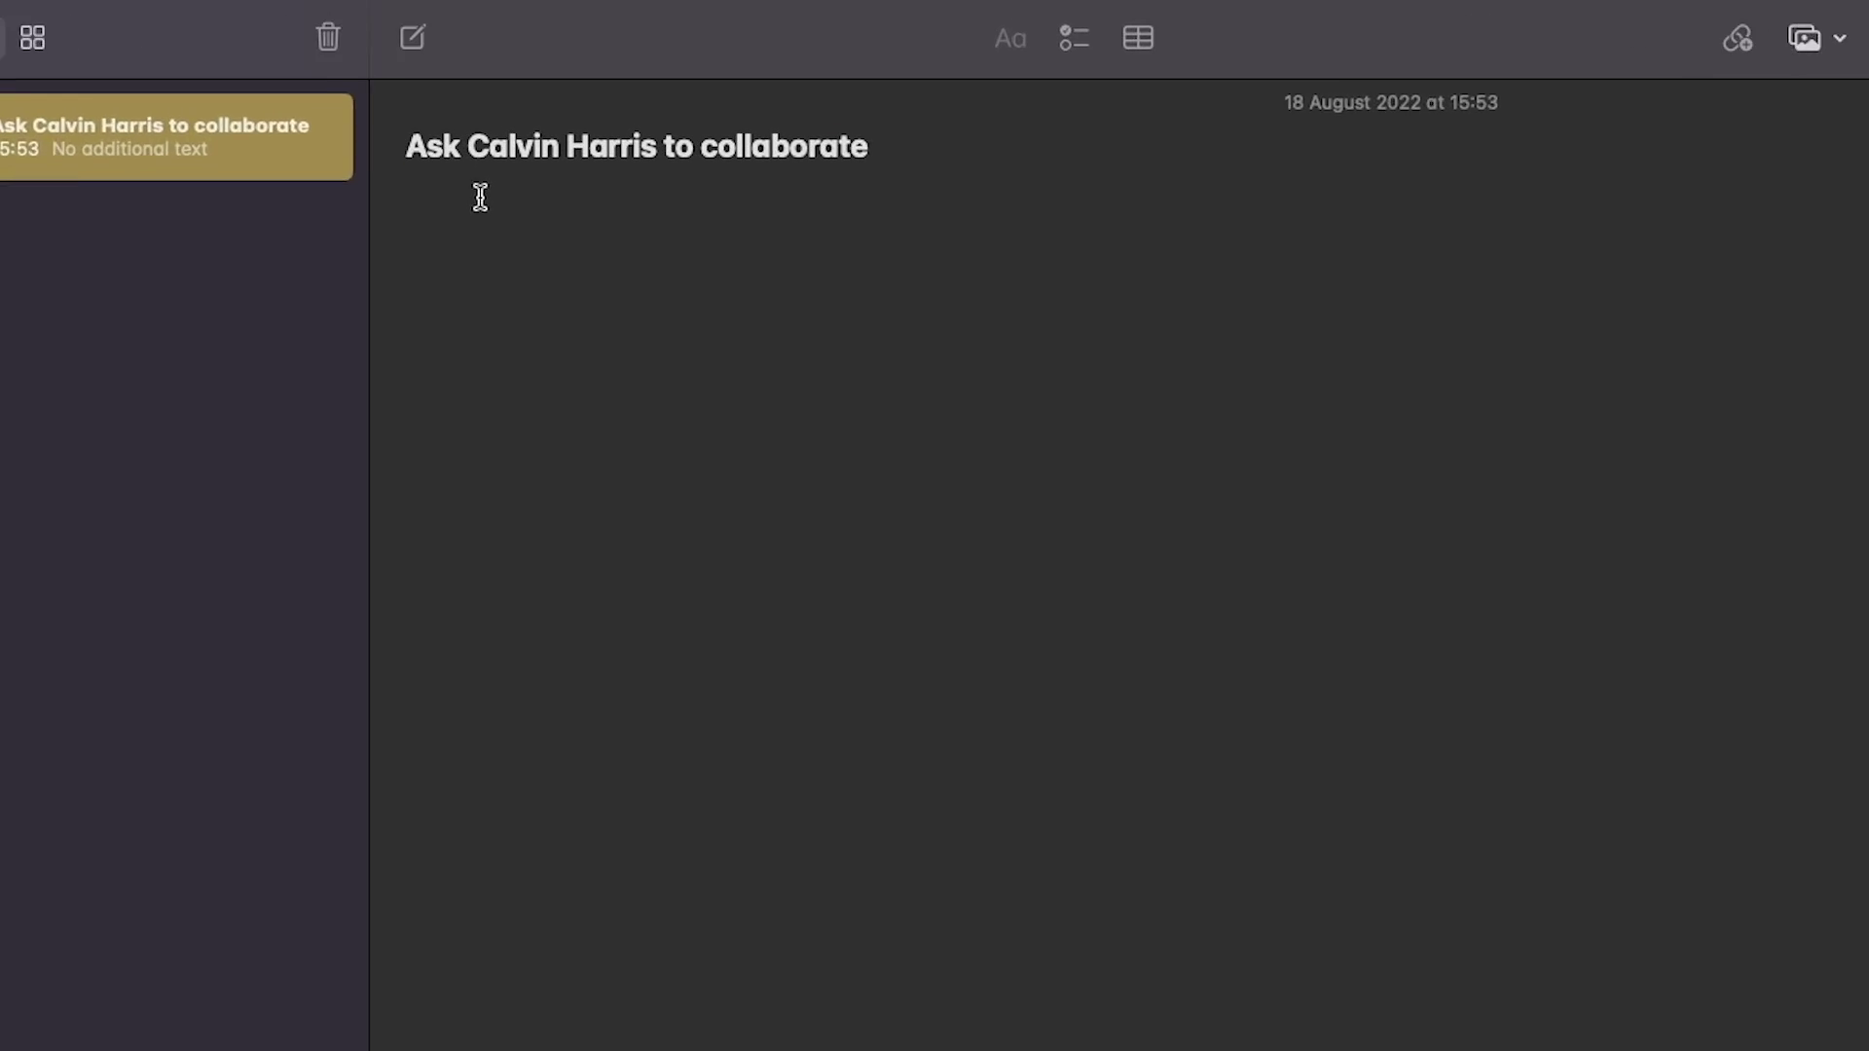
# Step: Remove 'Ask' and 'to collaborate' from the collaboration request's title, then view notes as a gallery
pyautogui.moveTo(163, 268); pyautogui.dragTo(57, 263)
pyautogui.press('BackSpace')
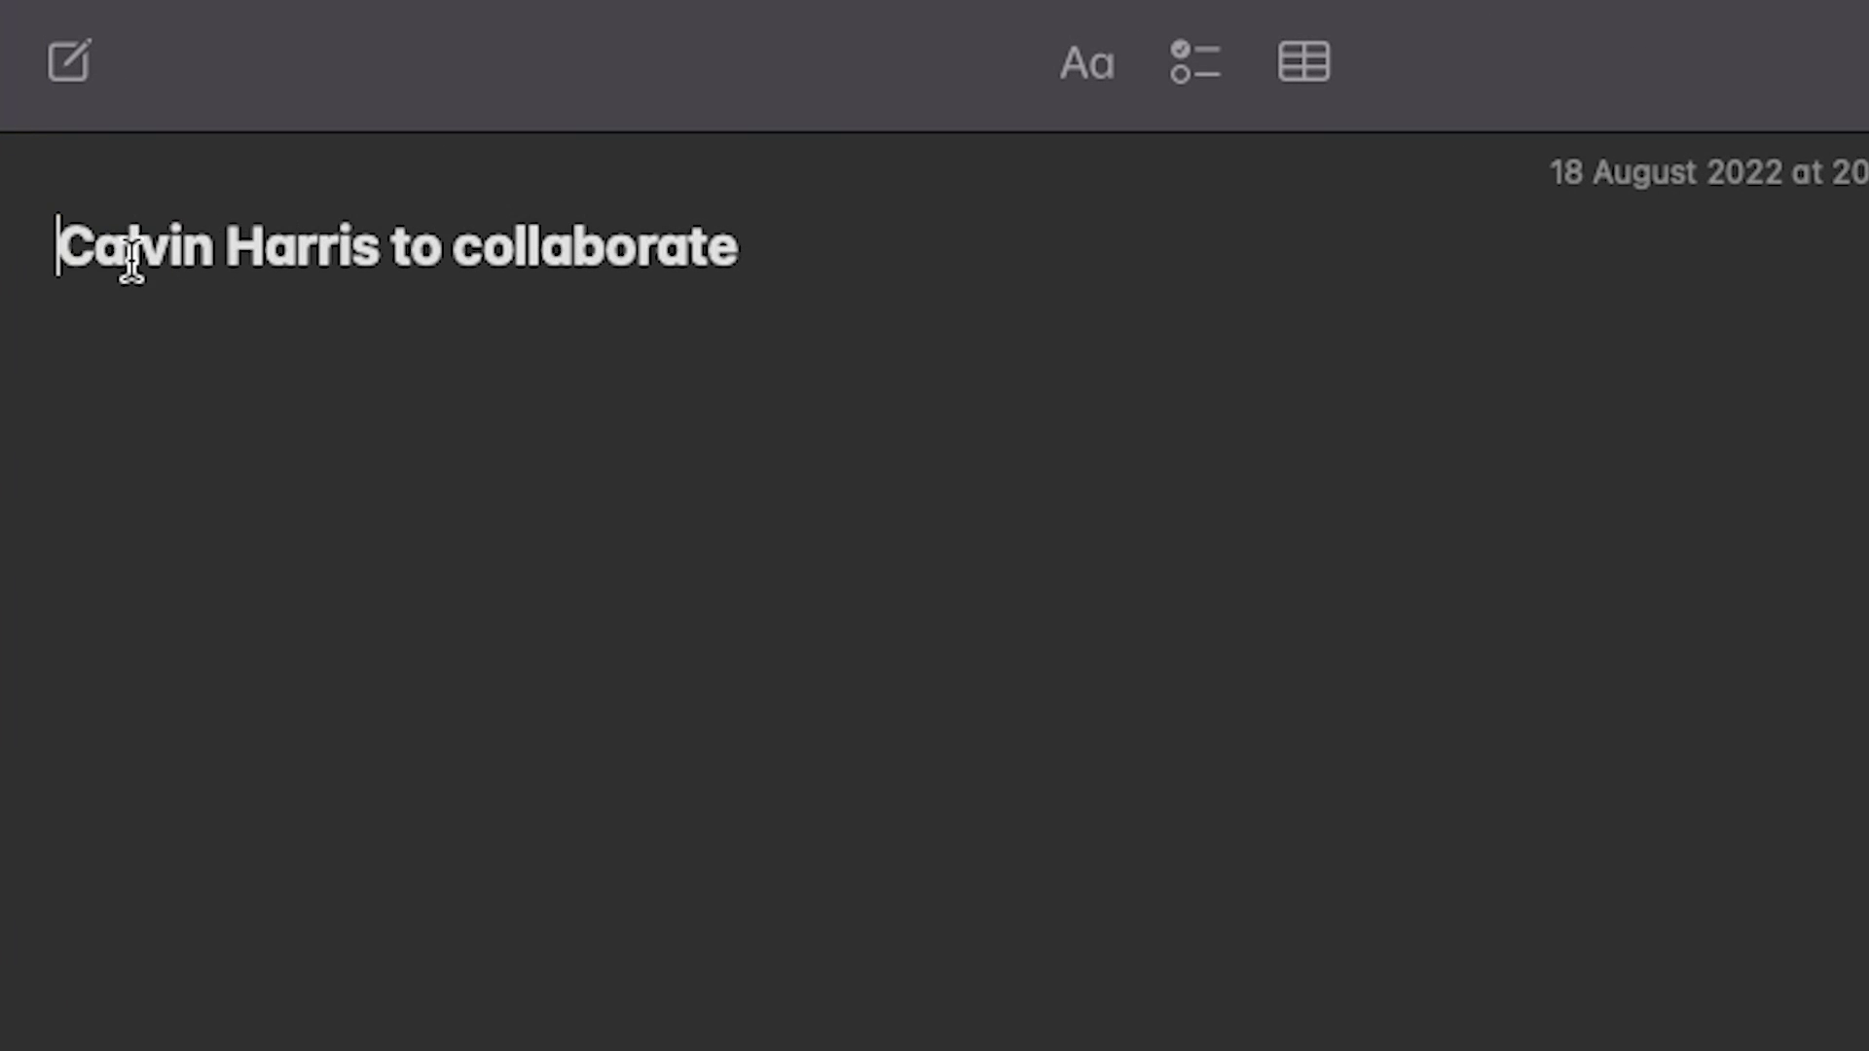
pyautogui.moveTo(392, 246); pyautogui.dragTo(735, 252)
pyautogui.press('BackSpace')
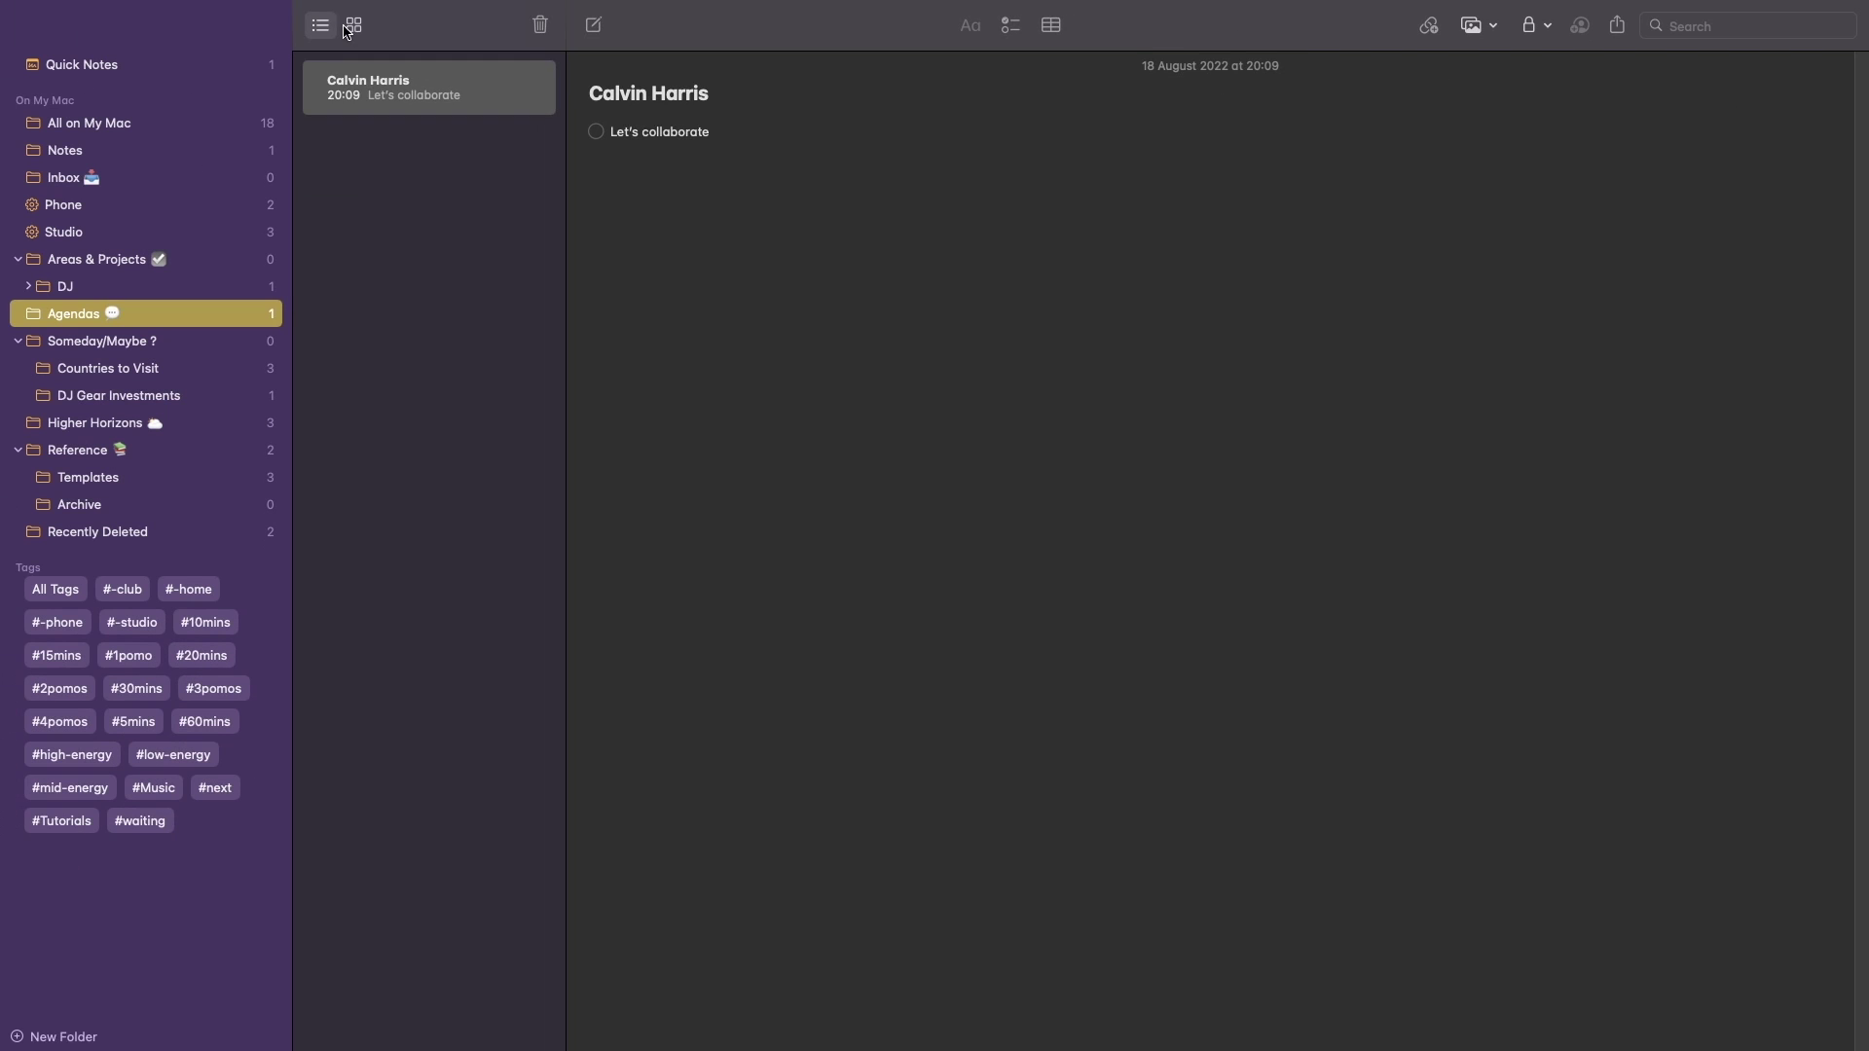
pyautogui.click(352, 27)
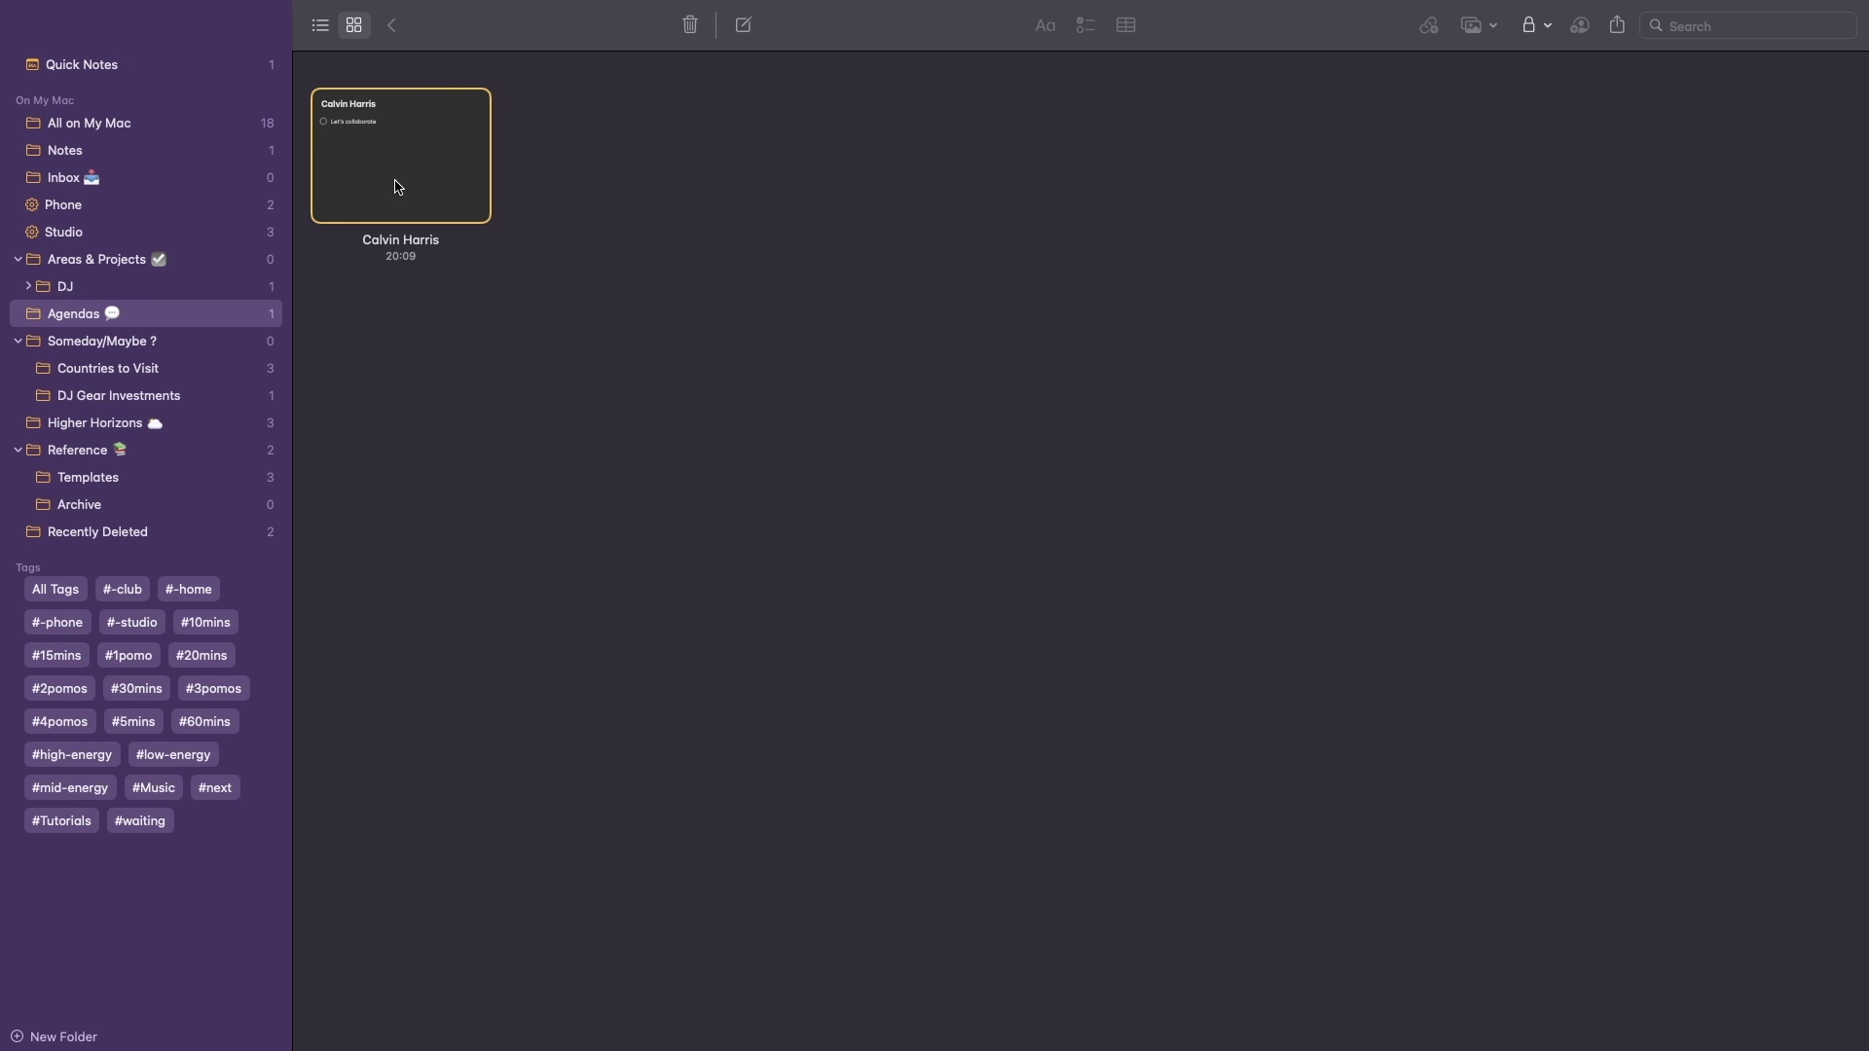
# Step: Open Prepare Set for Saturday night in list view, review its Choose songs, current and Try out set tasks, and delete Practice set
pyautogui.click(28, 287)
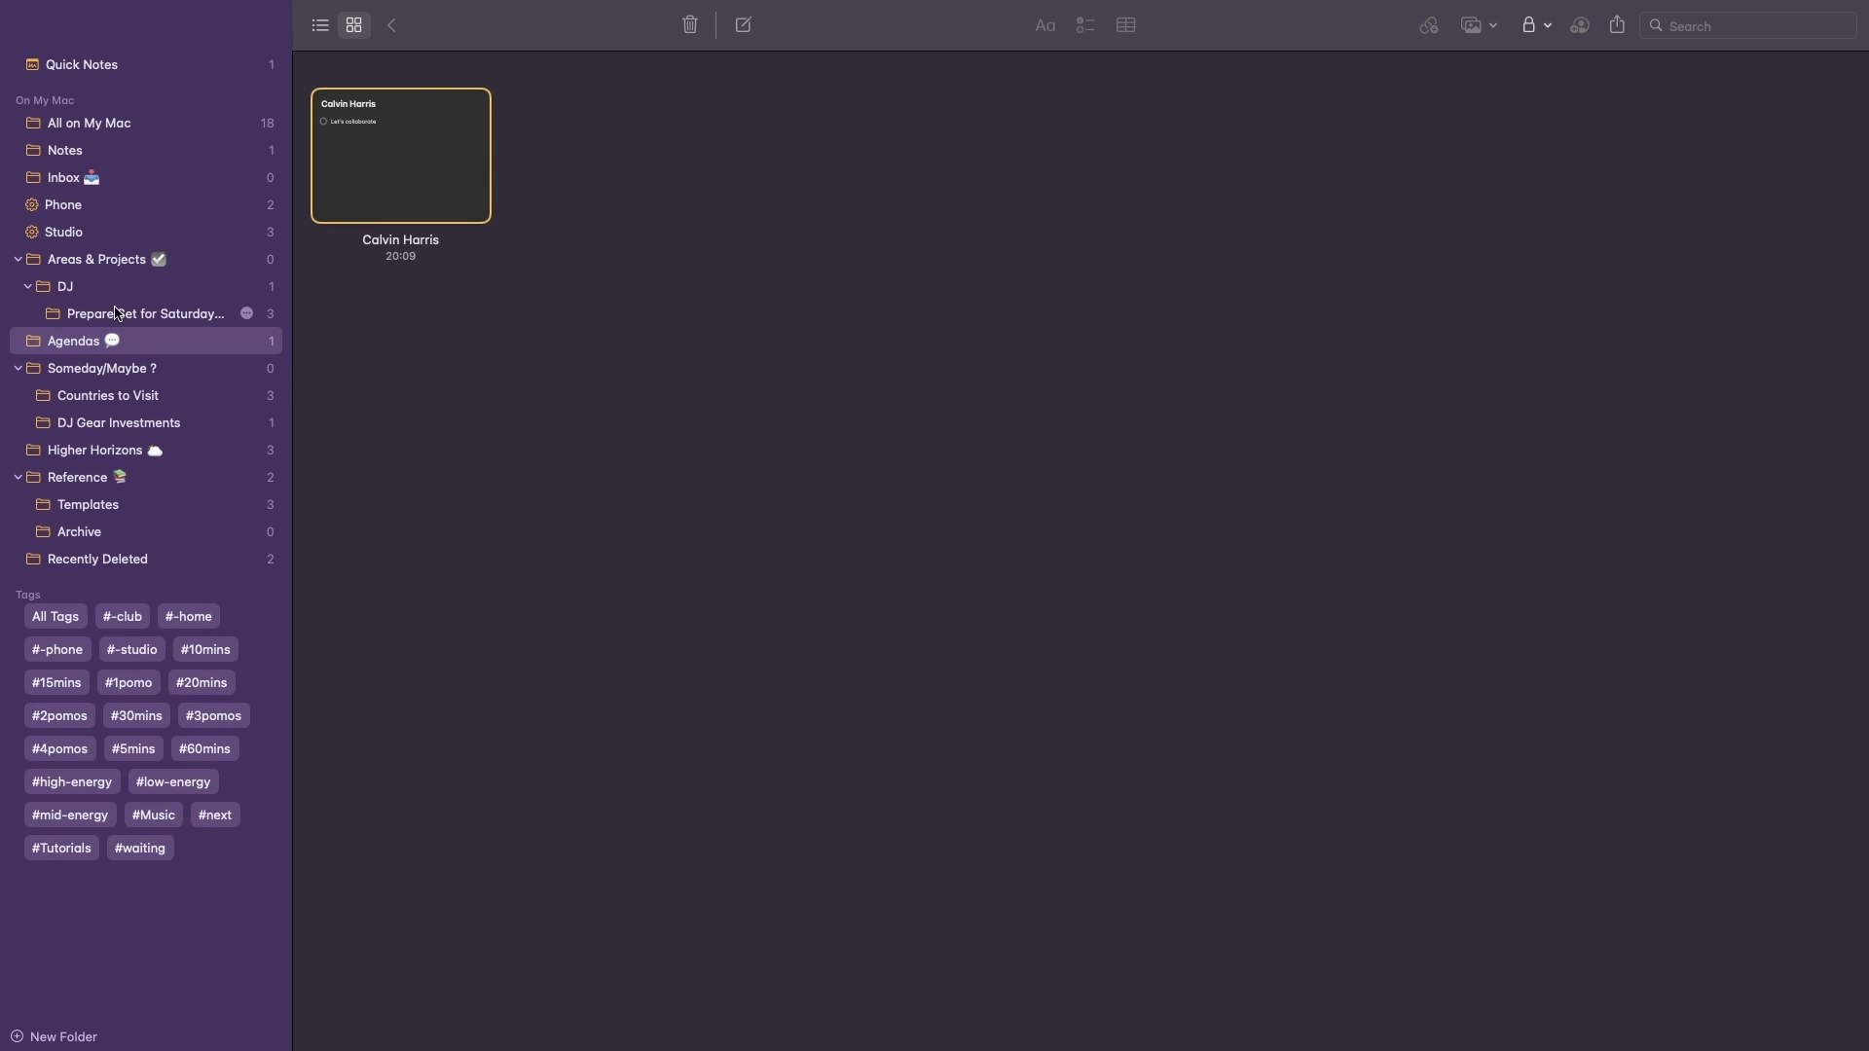
pyautogui.click(170, 316)
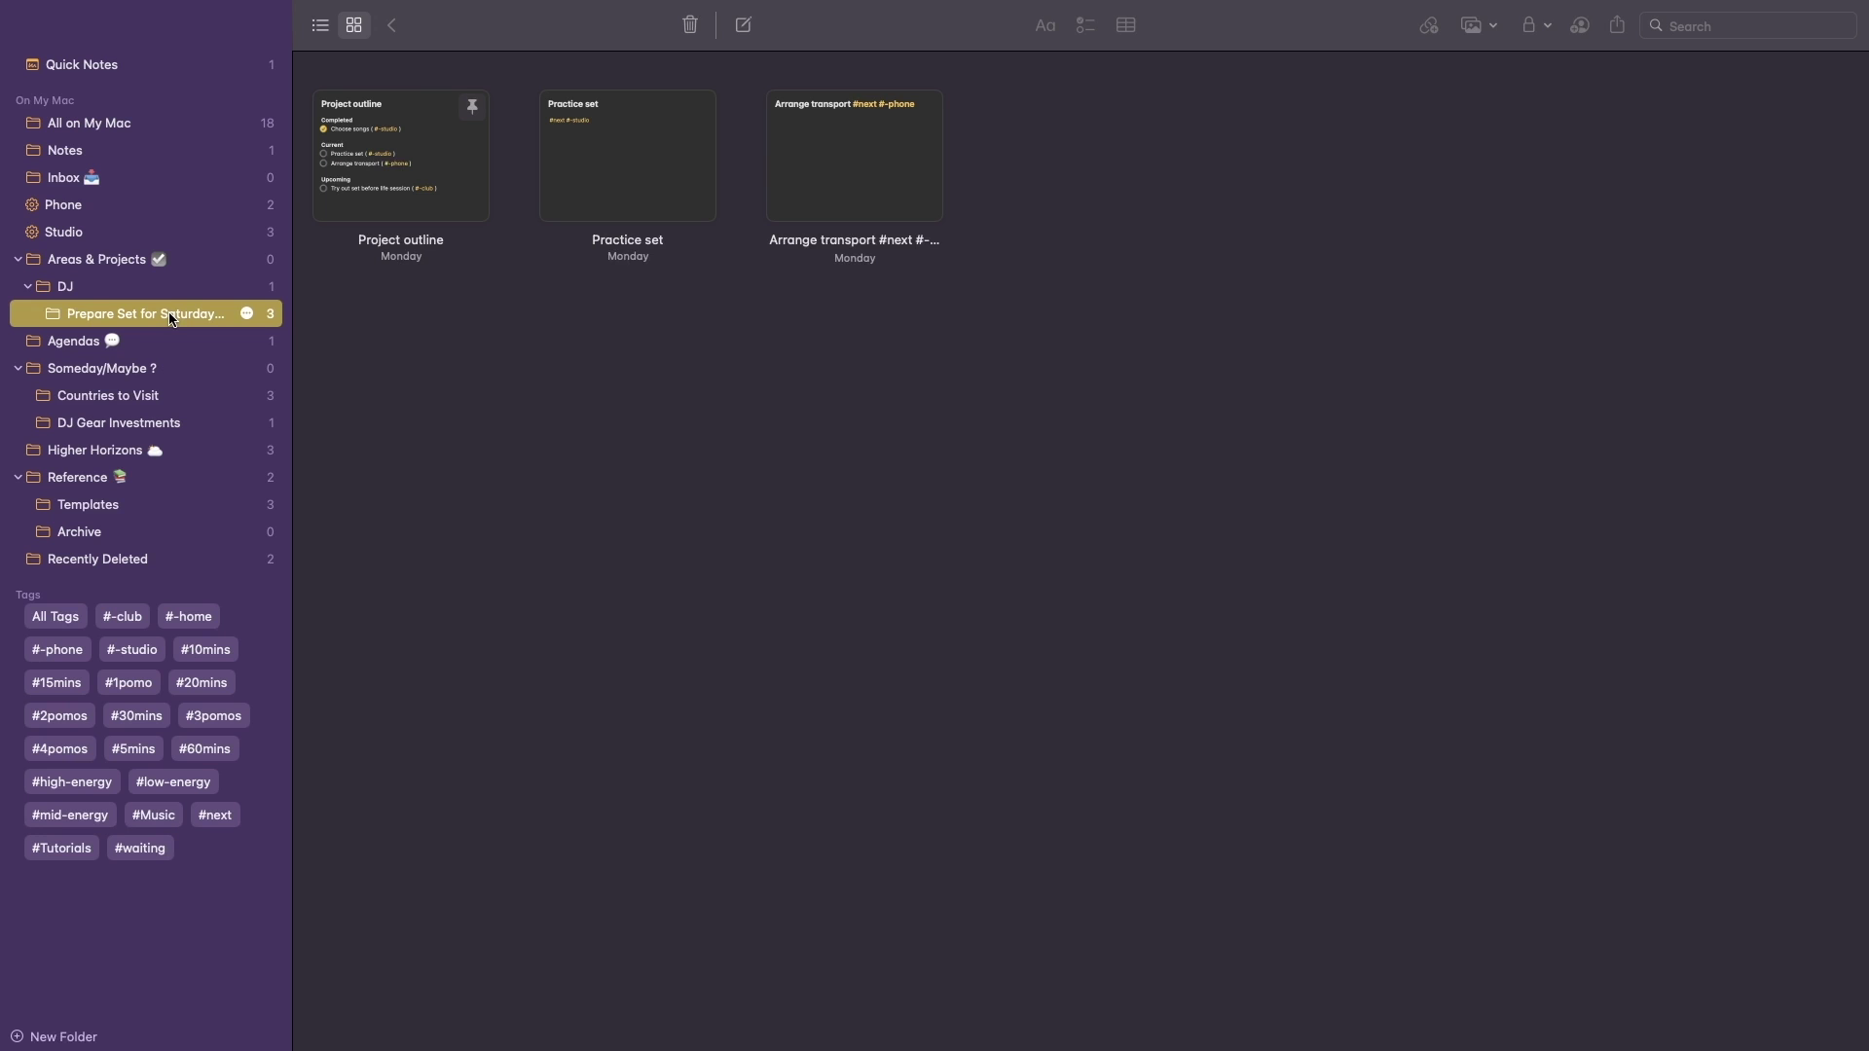
pyautogui.click(321, 27)
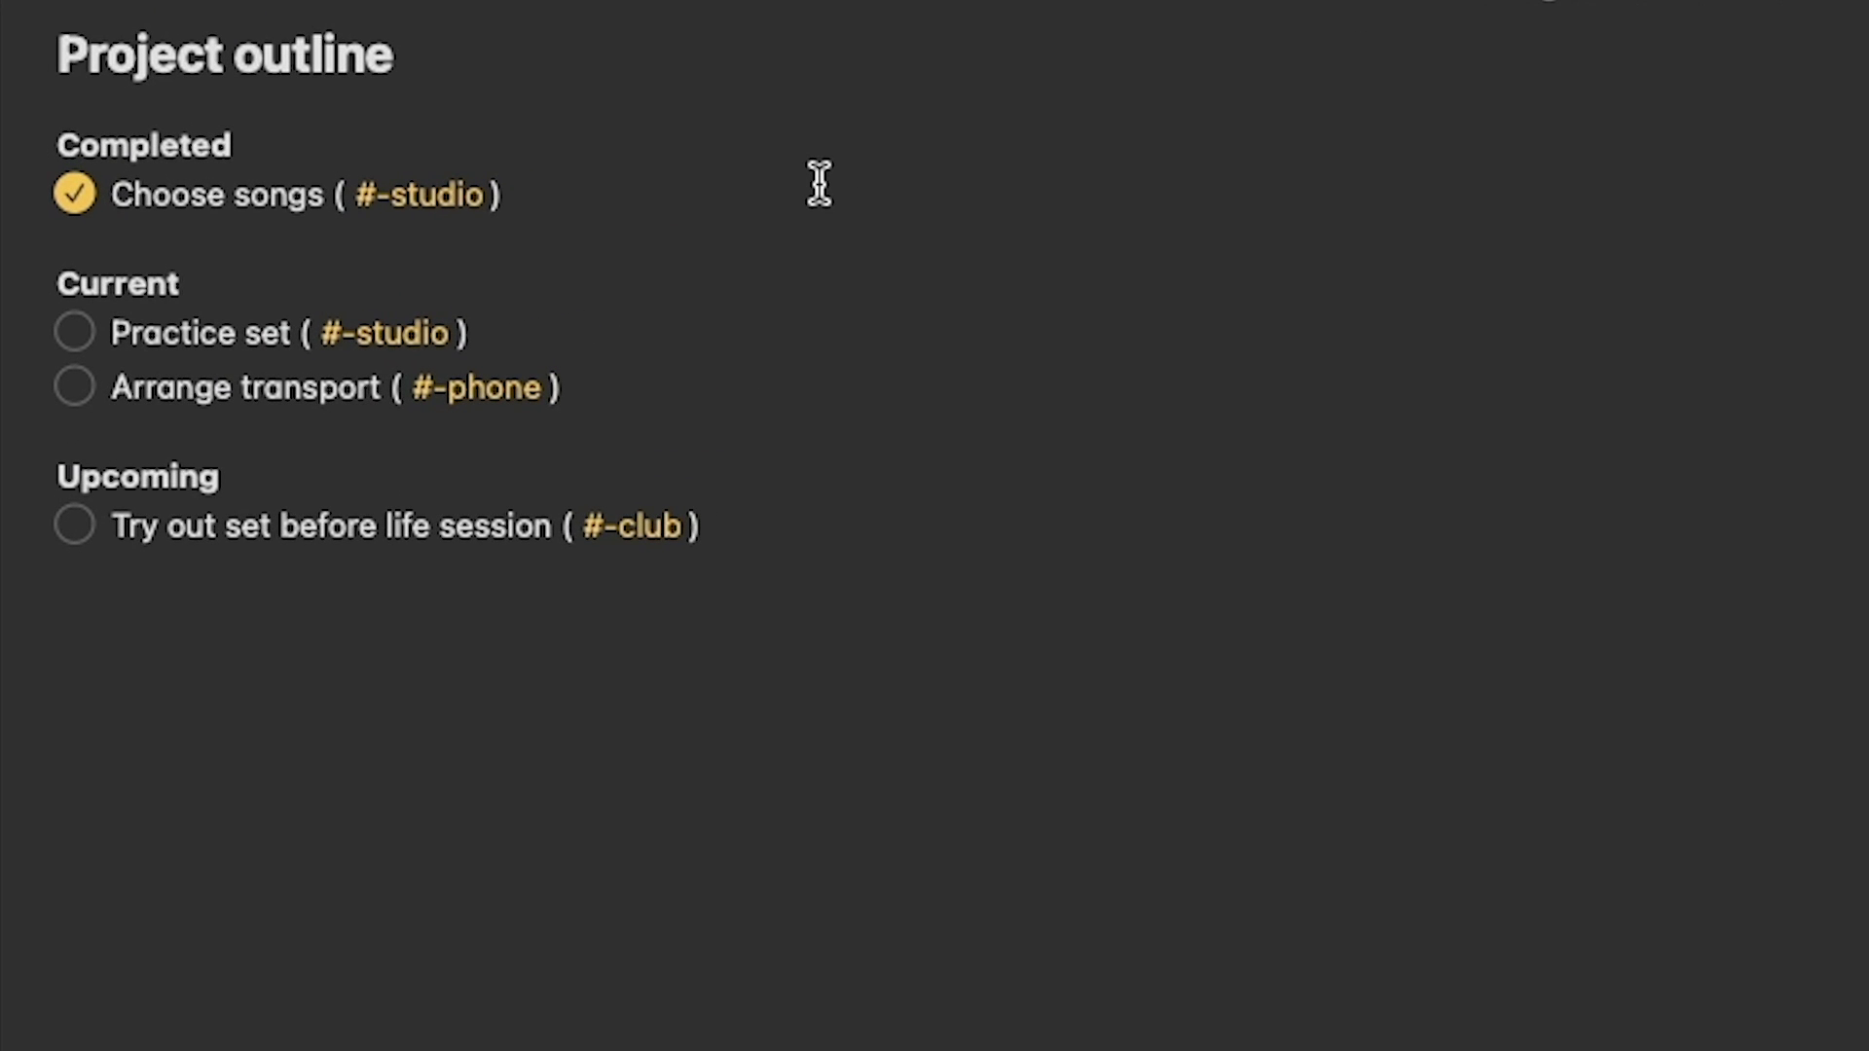
pyautogui.moveTo(486, 195); pyautogui.dragTo(71, 184)
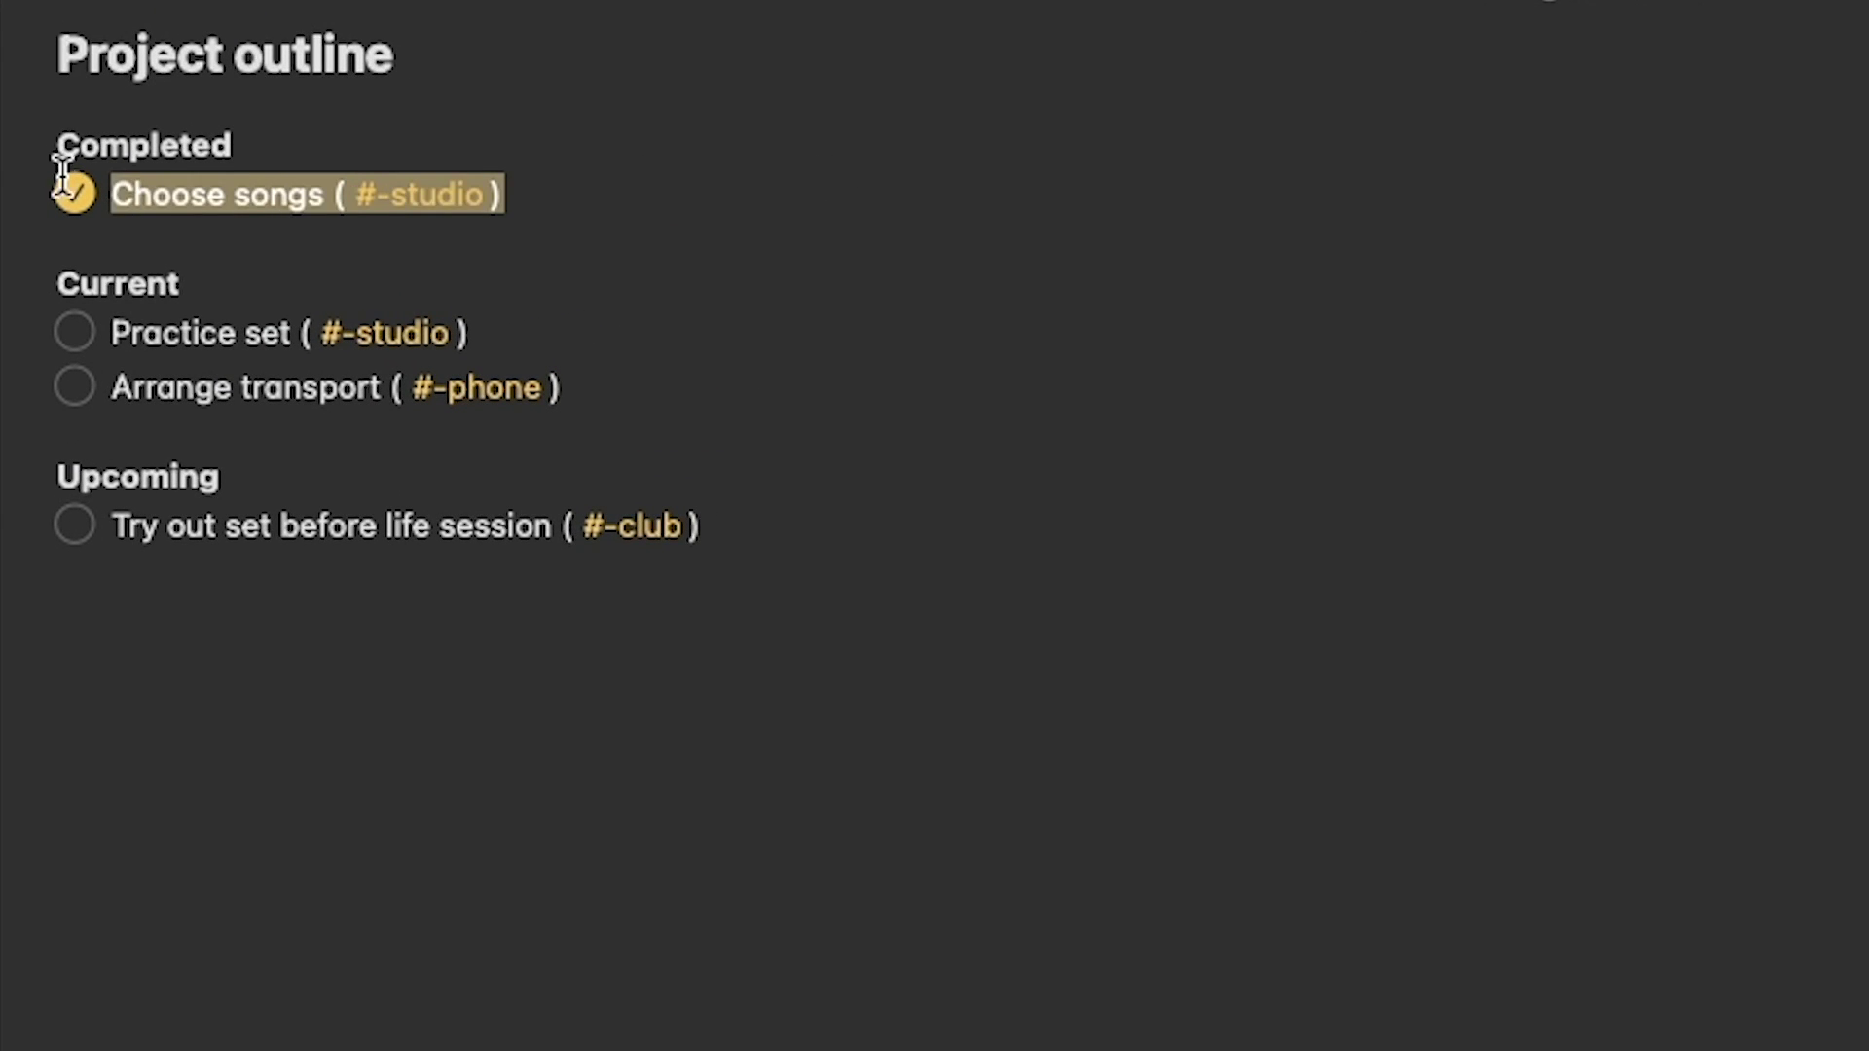
pyautogui.click(526, 185)
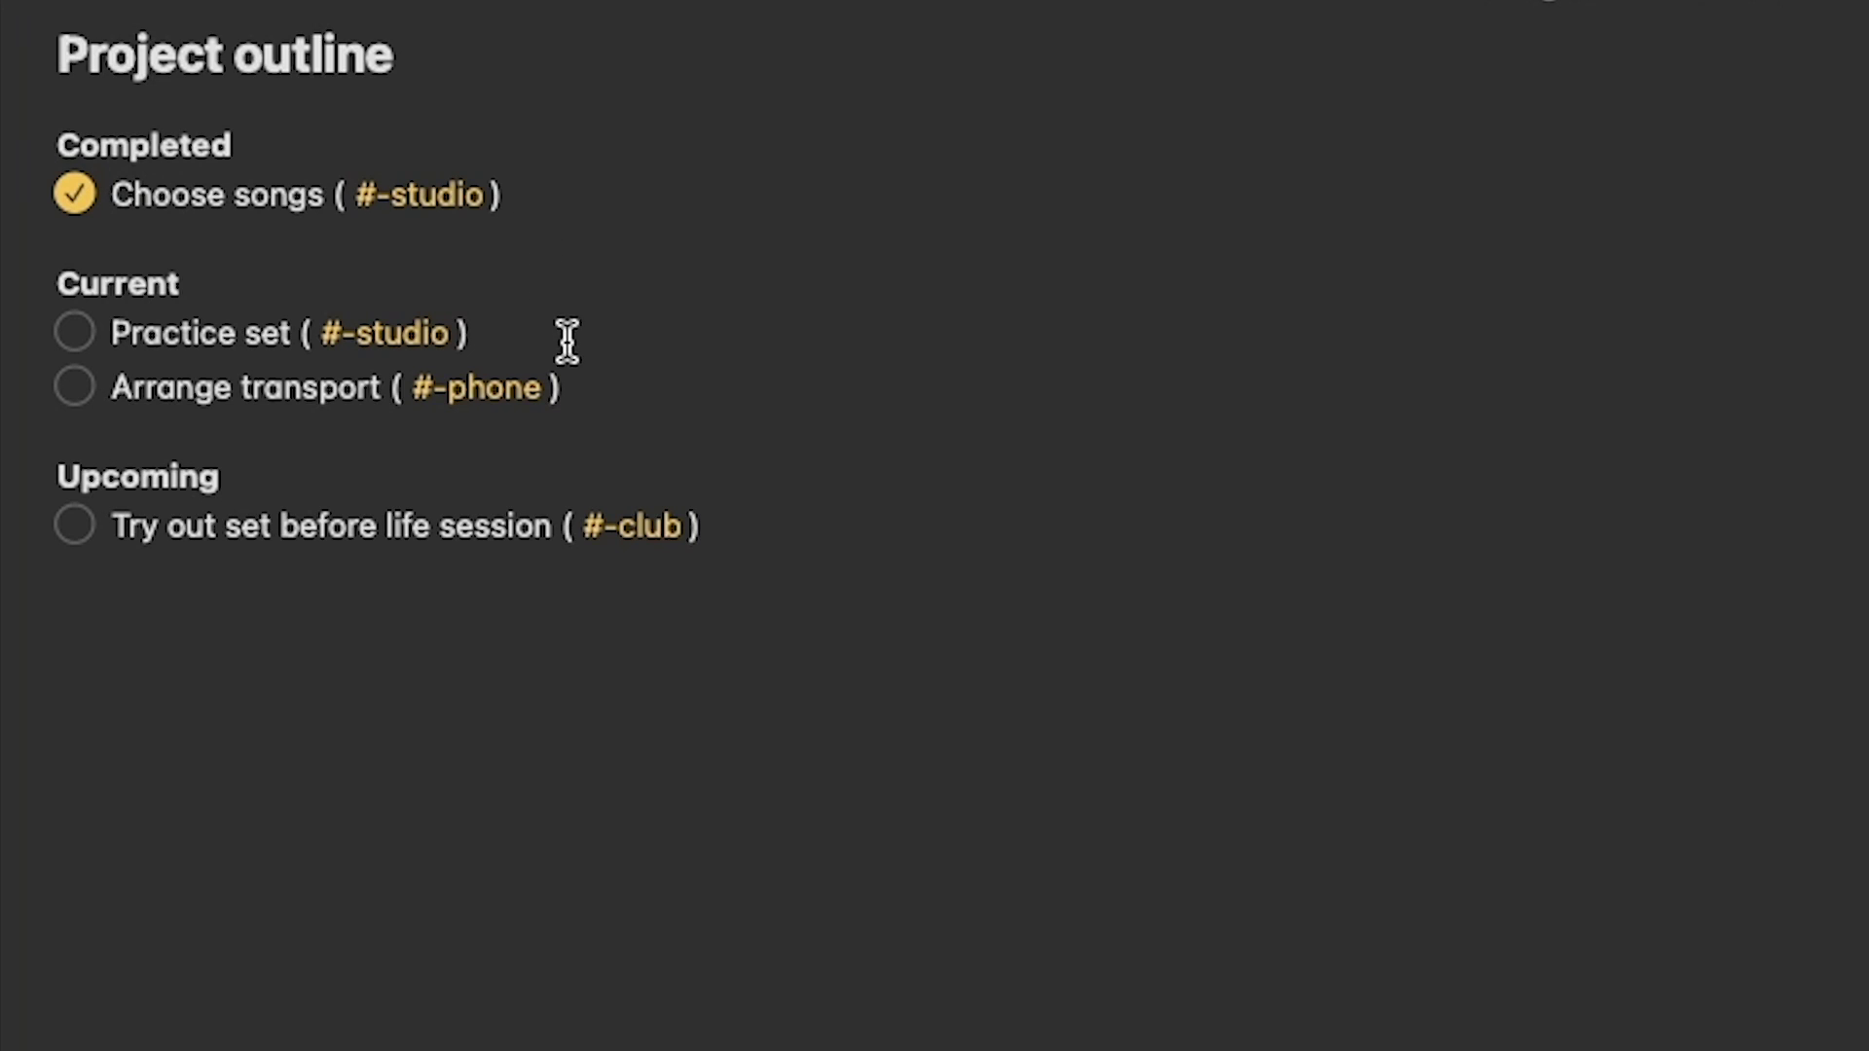
pyautogui.moveTo(564, 392)
pyautogui.mouseDown()
pyautogui.moveTo(67, 326)
pyautogui.moveTo(588, 376)
pyautogui.mouseUp()
pyautogui.moveTo(713, 513); pyautogui.dragTo(112, 484)
pyautogui.moveTo(728, 535)
pyautogui.mouseDown()
pyautogui.moveTo(209, 538)
pyautogui.moveTo(698, 530)
pyautogui.mouseUp()
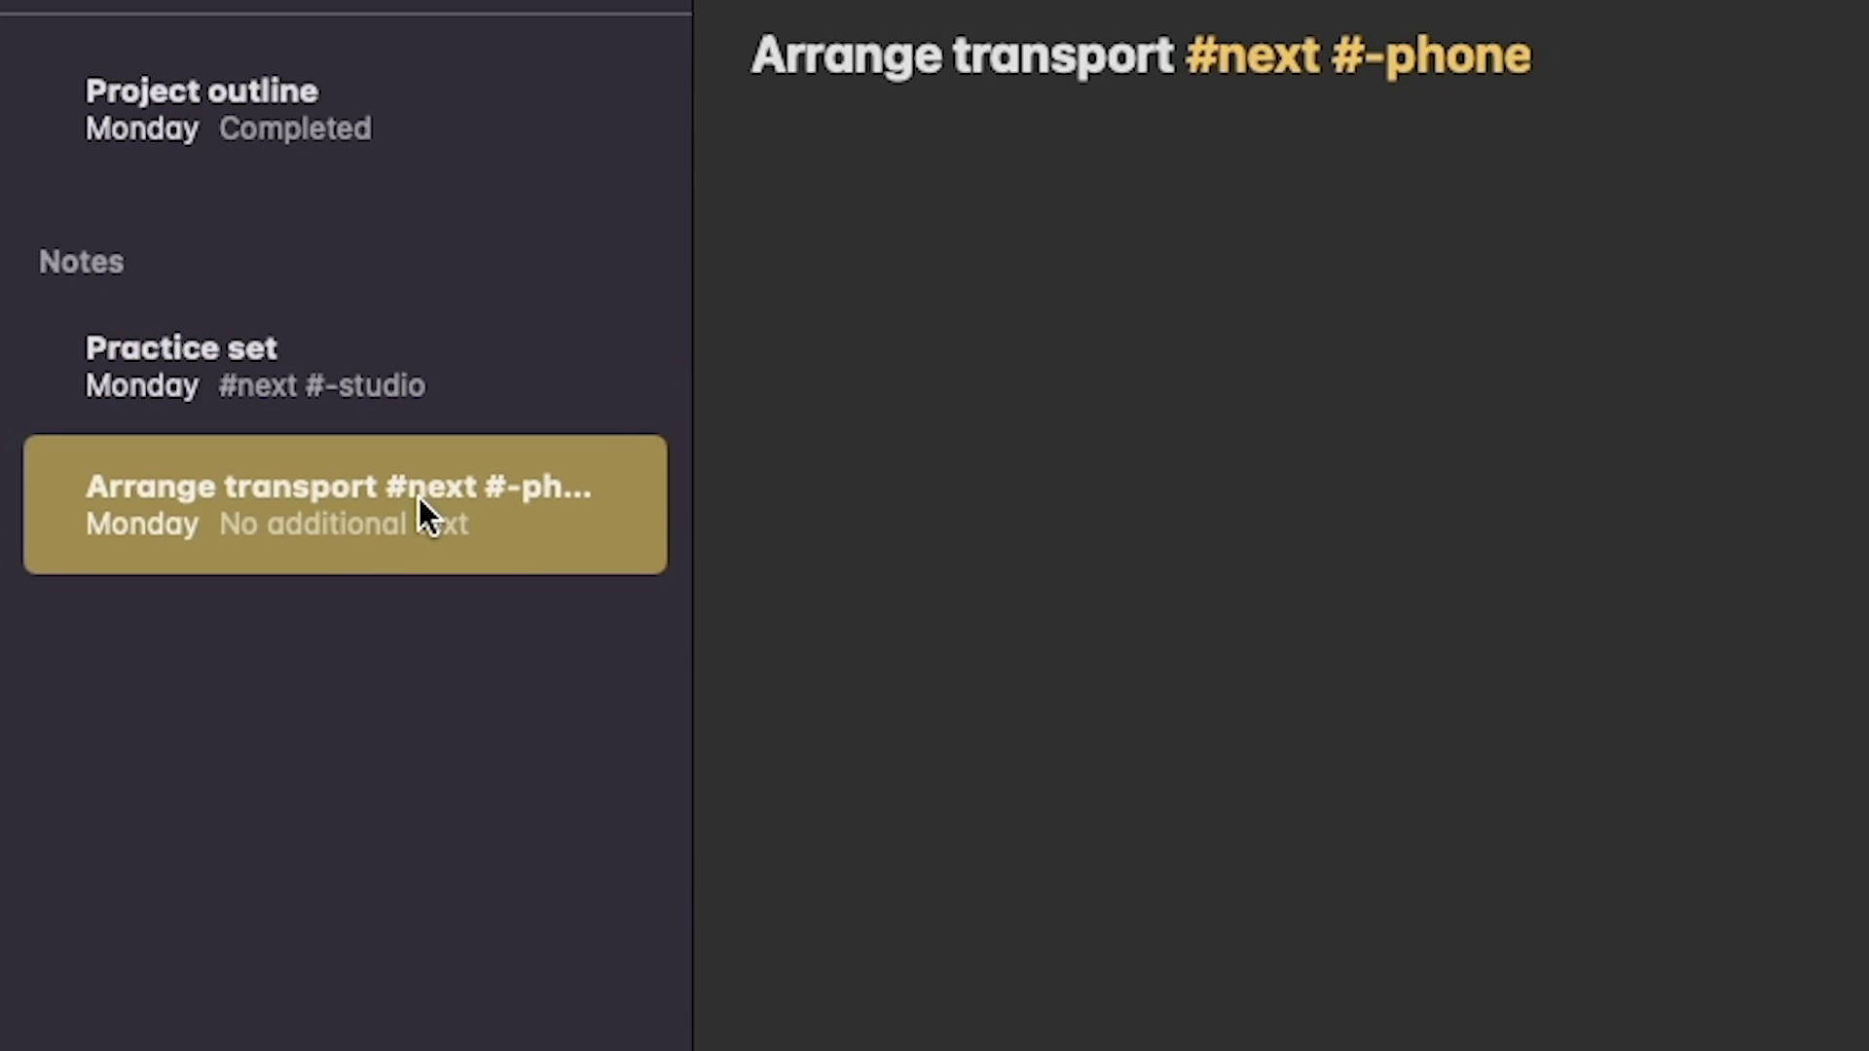
pyautogui.click(389, 388)
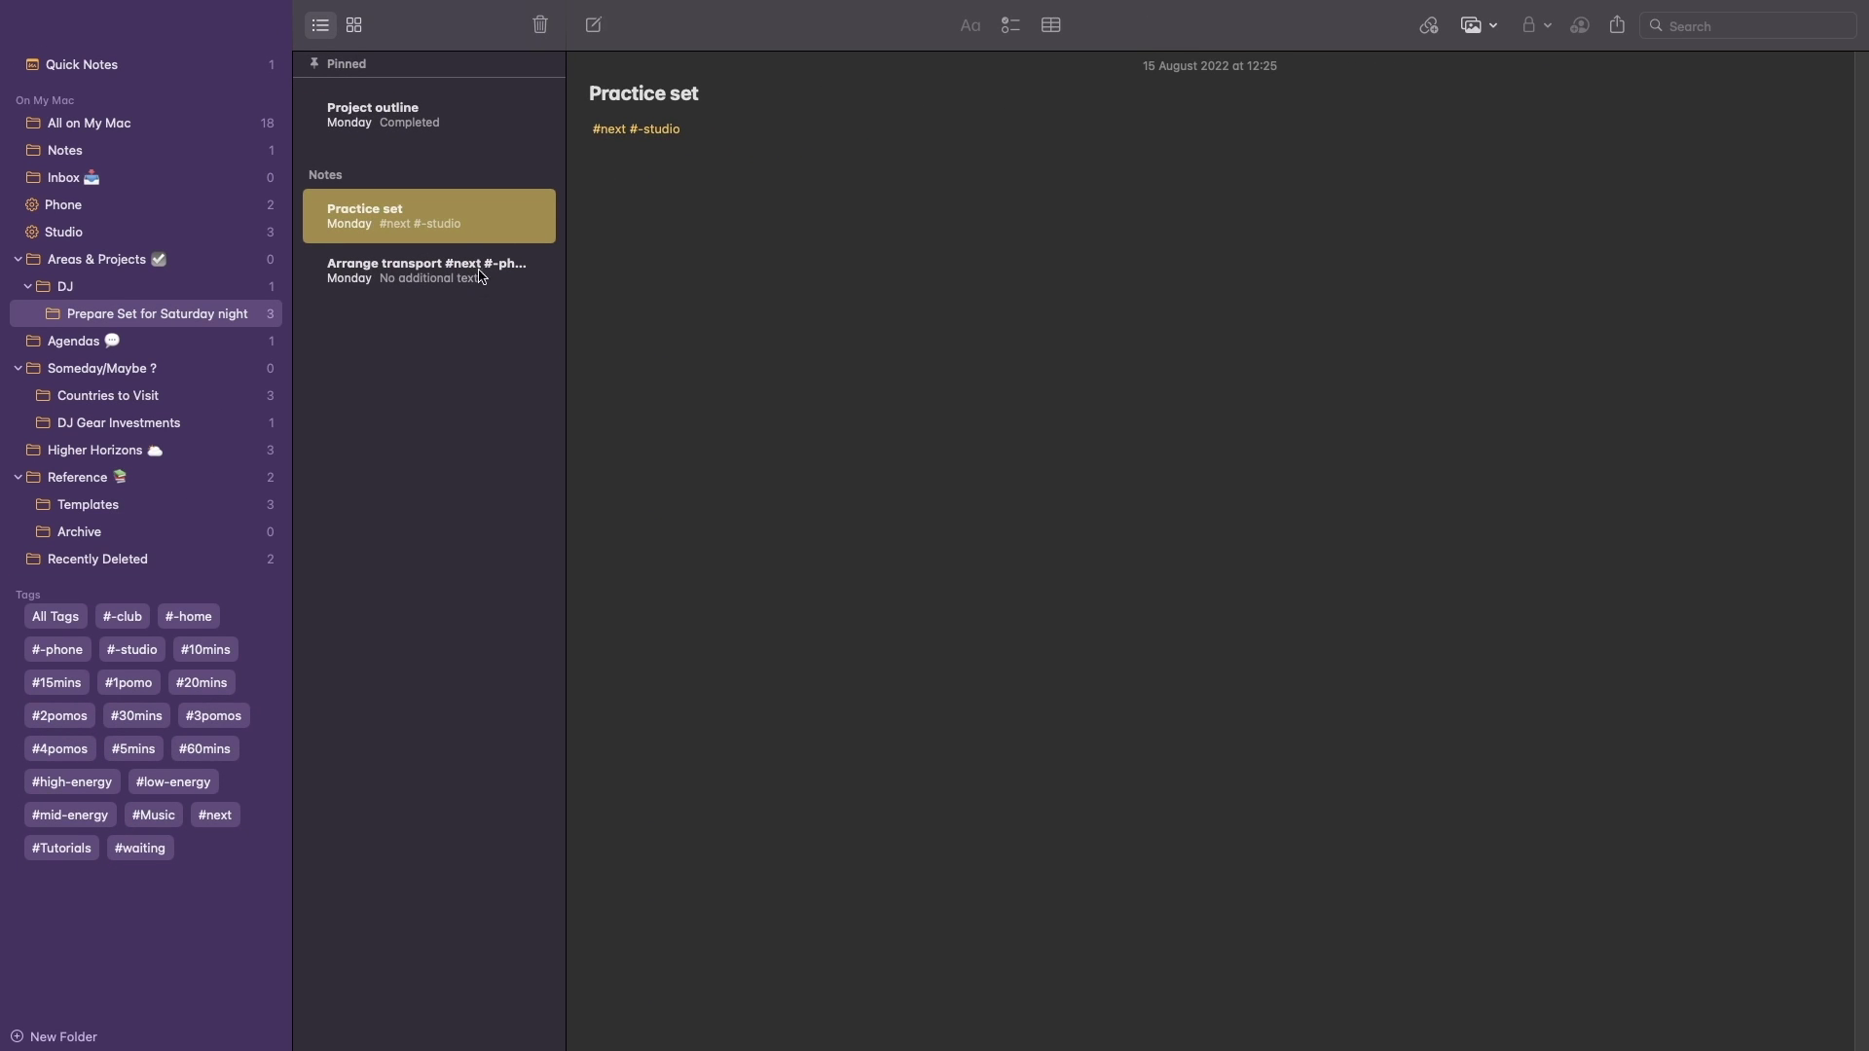
pyautogui.press('Delete')
# Step: View Countries to Visit as gallery cards, including the Burundi and Andorra notes, then open DJ Gear Investments
pyautogui.click(137, 378)
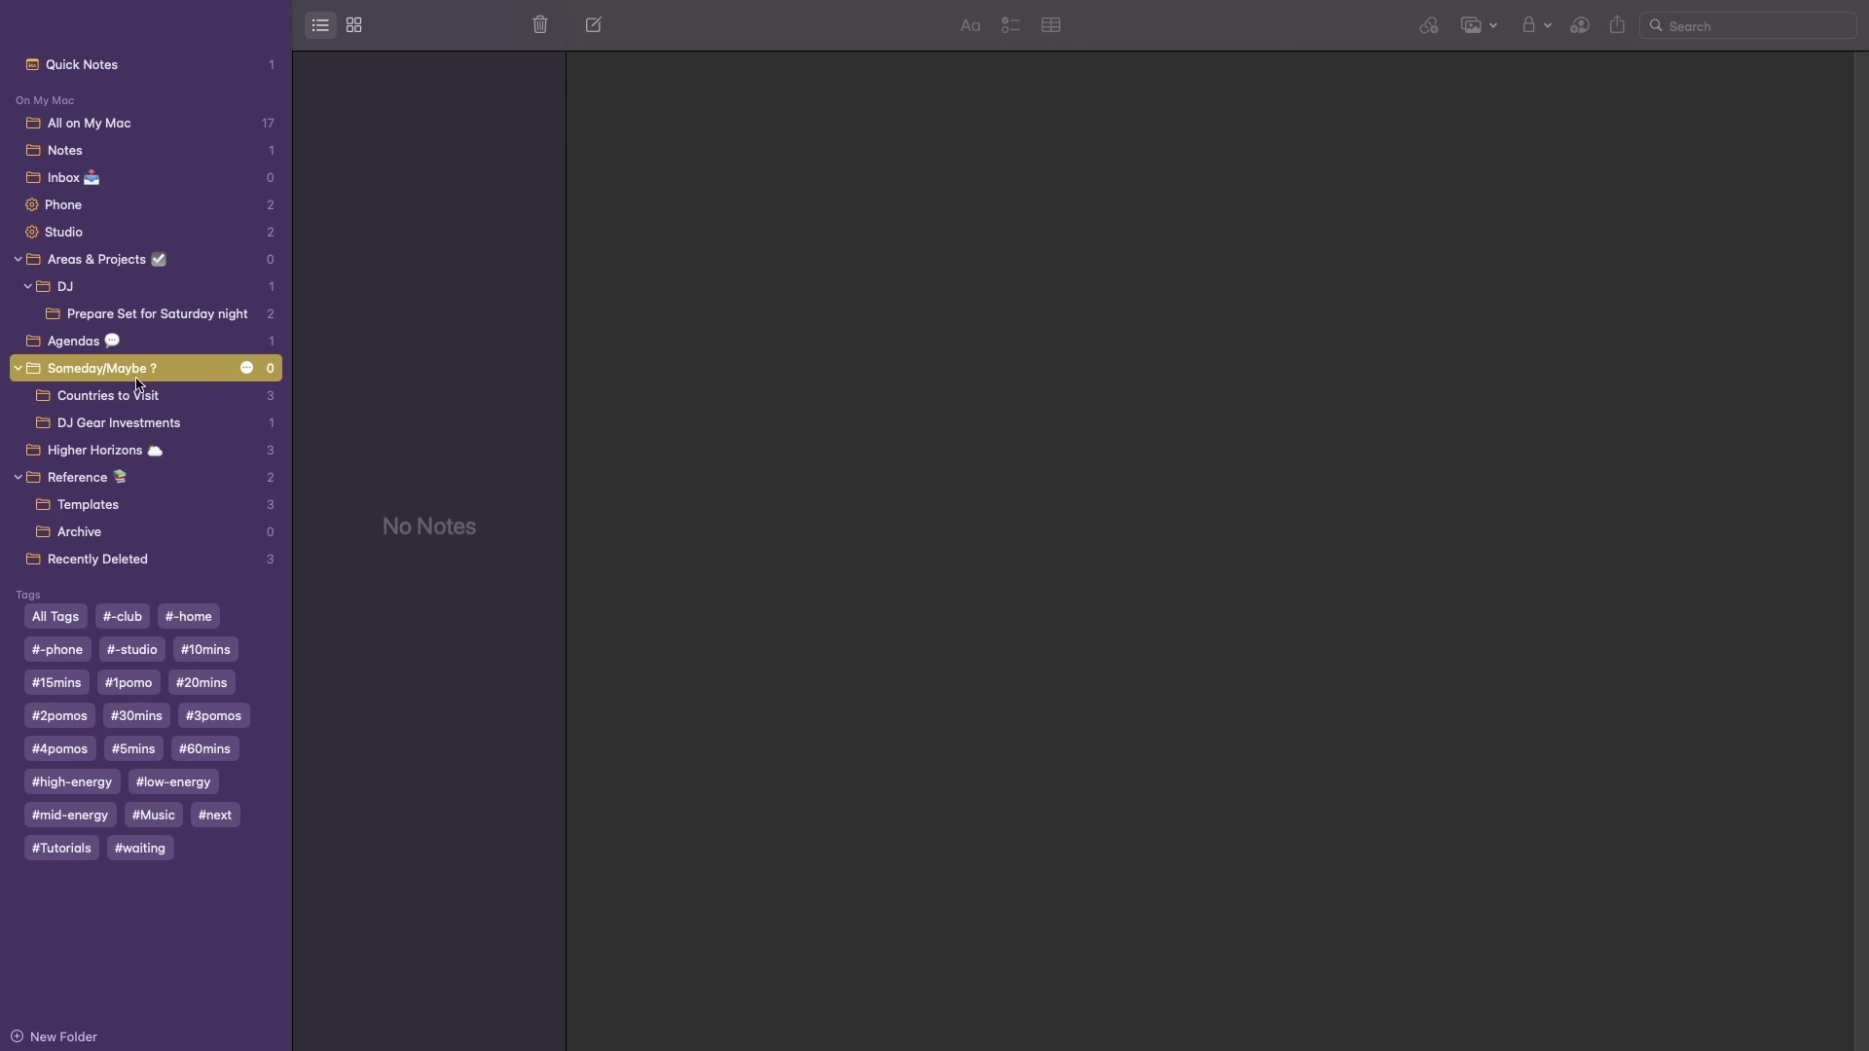
pyautogui.click(124, 399)
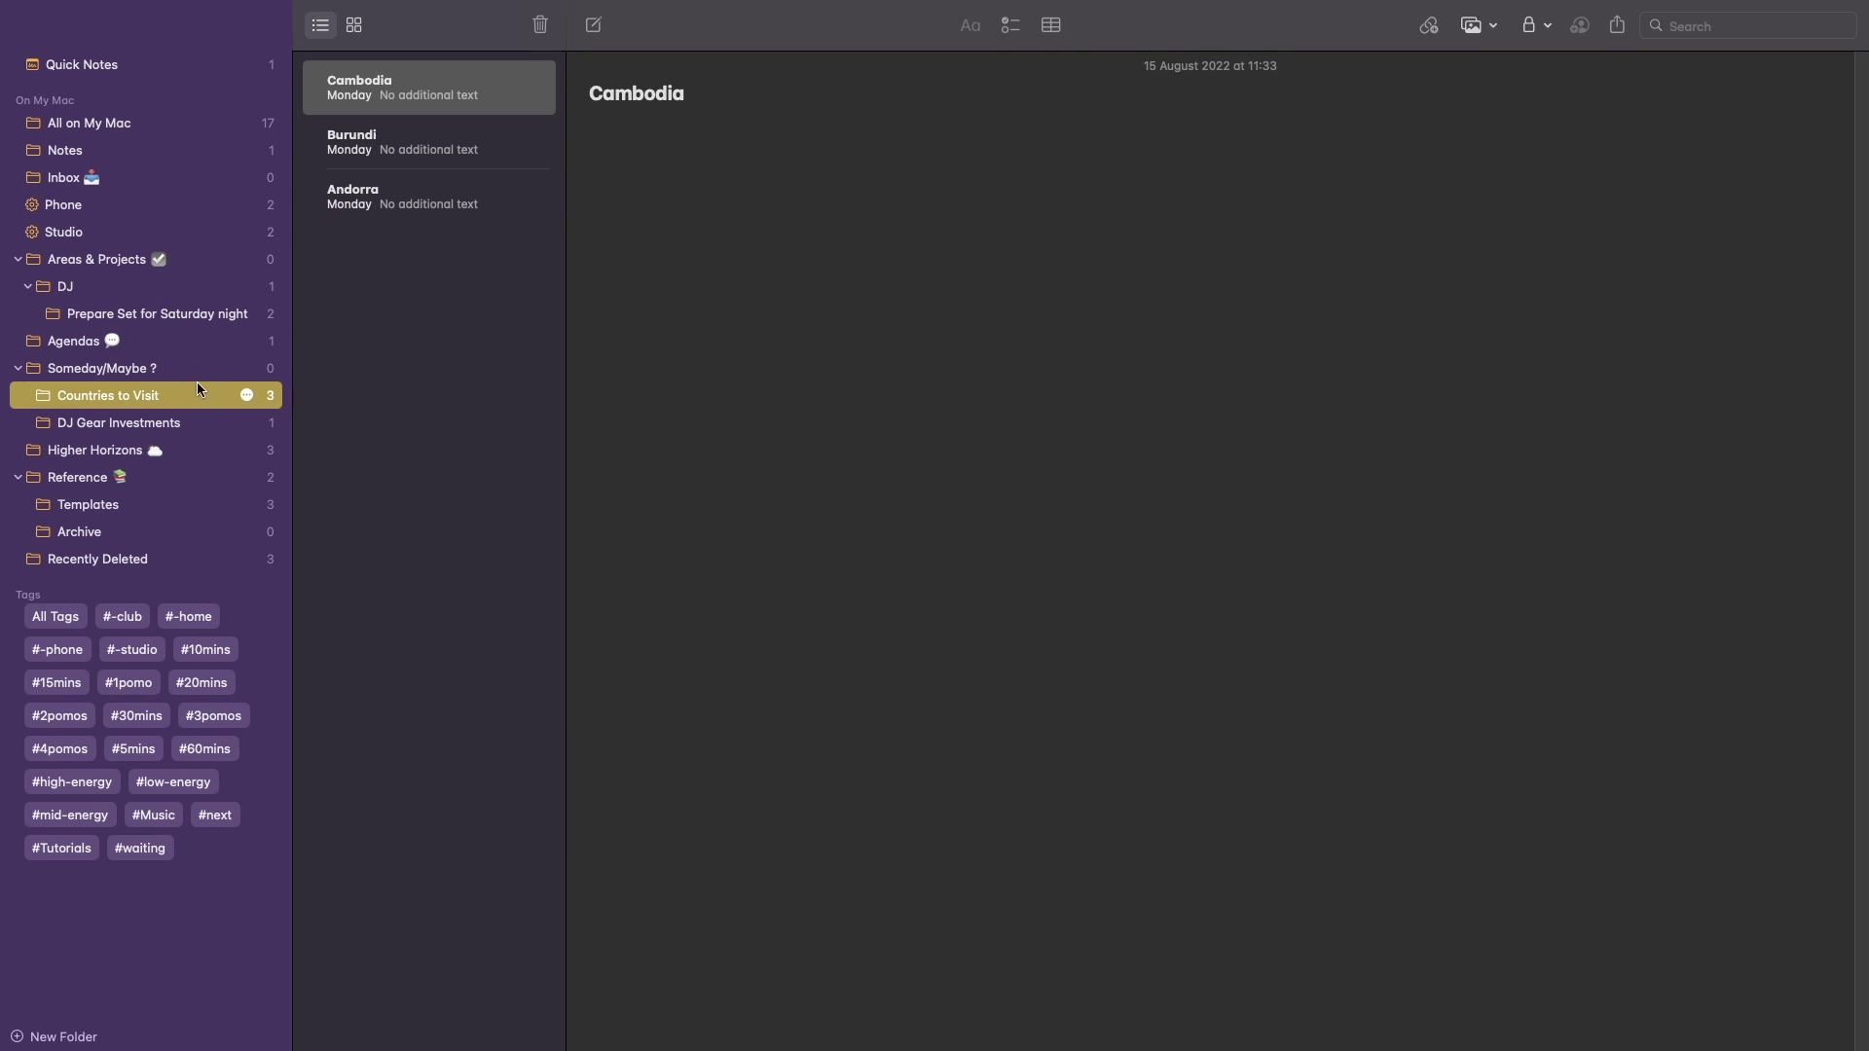
pyautogui.click(356, 26)
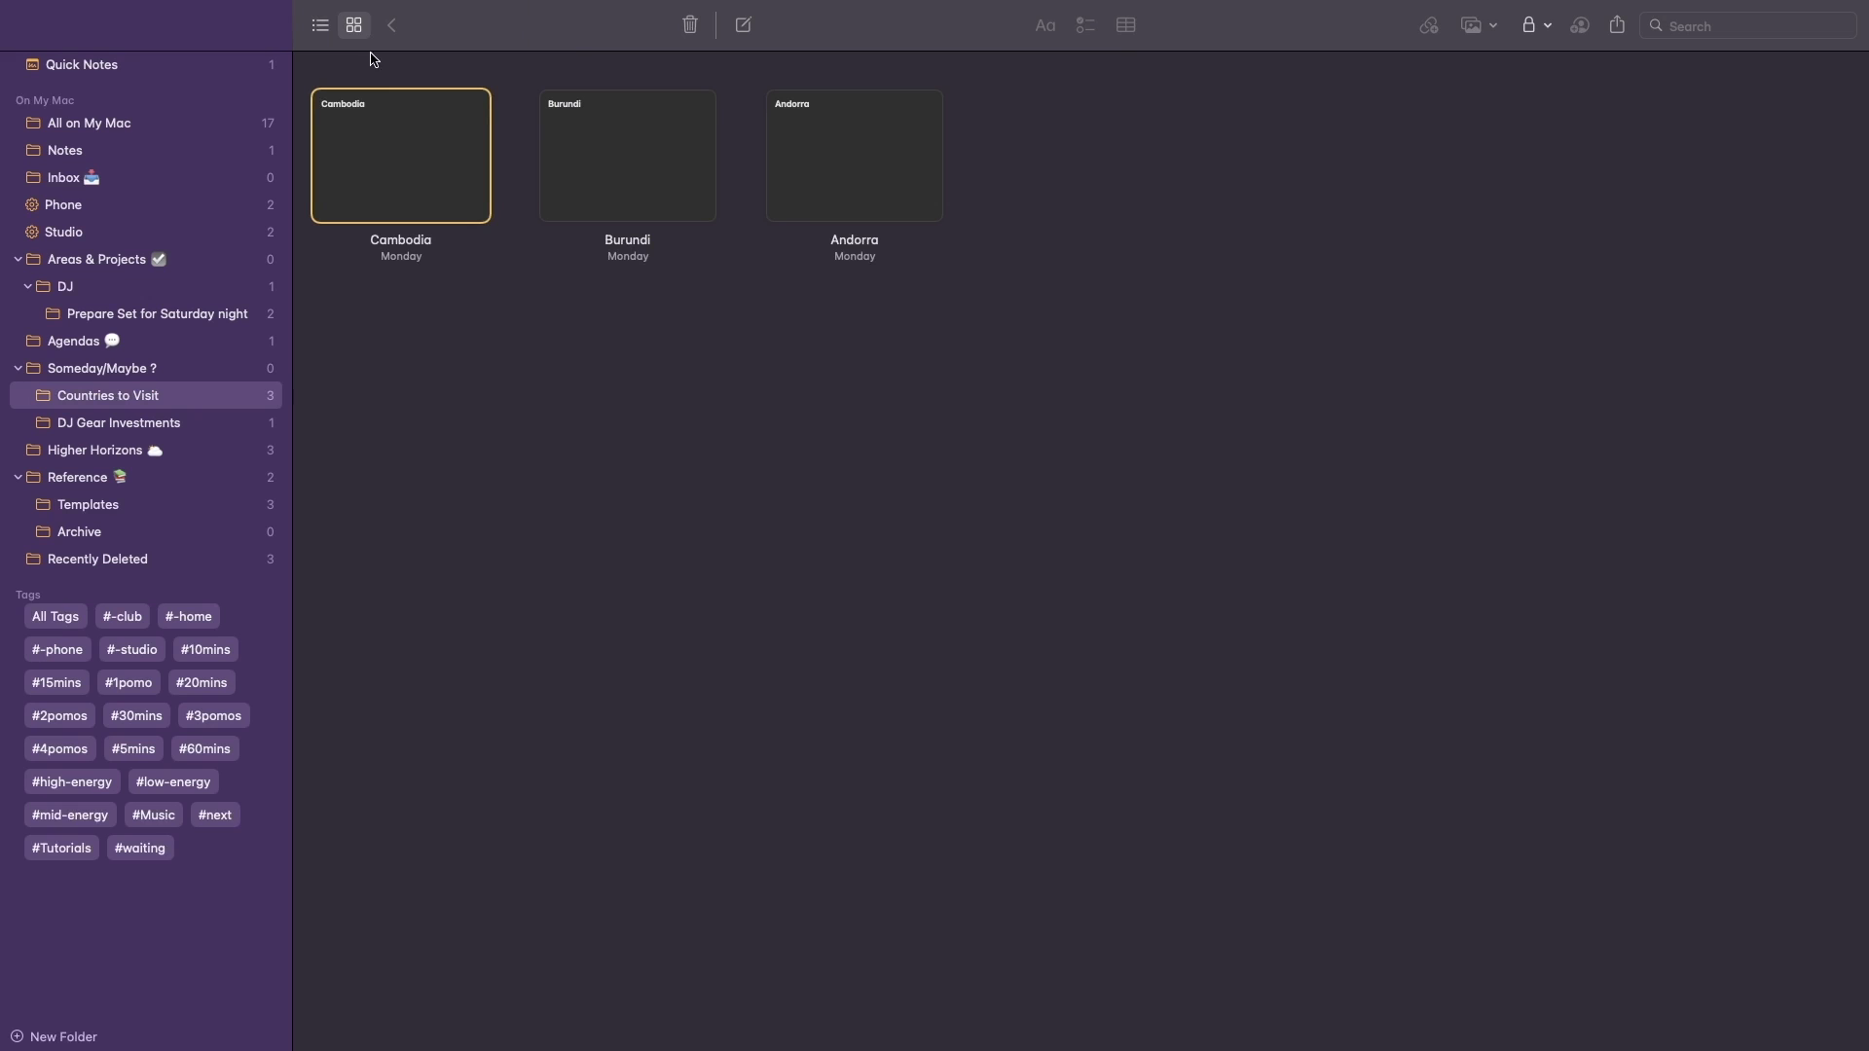
pyautogui.click(691, 189)
pyautogui.click(826, 190)
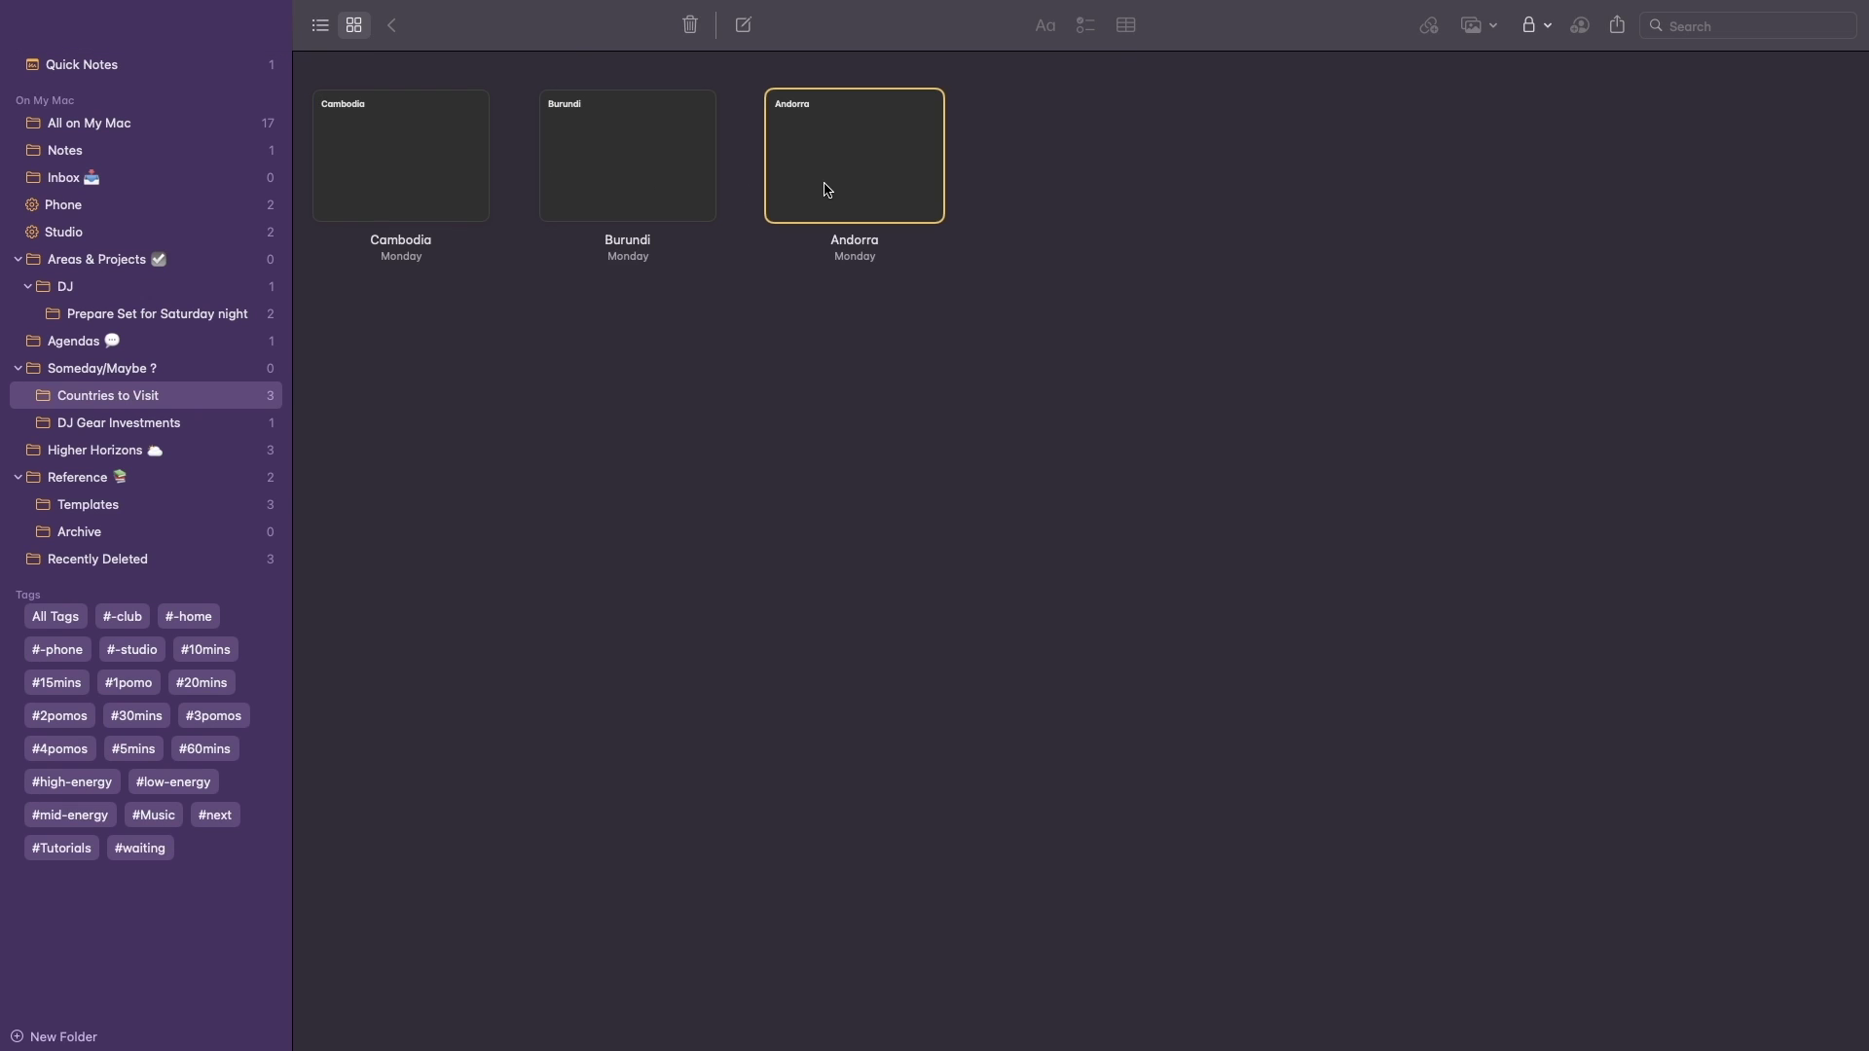
pyautogui.click(243, 422)
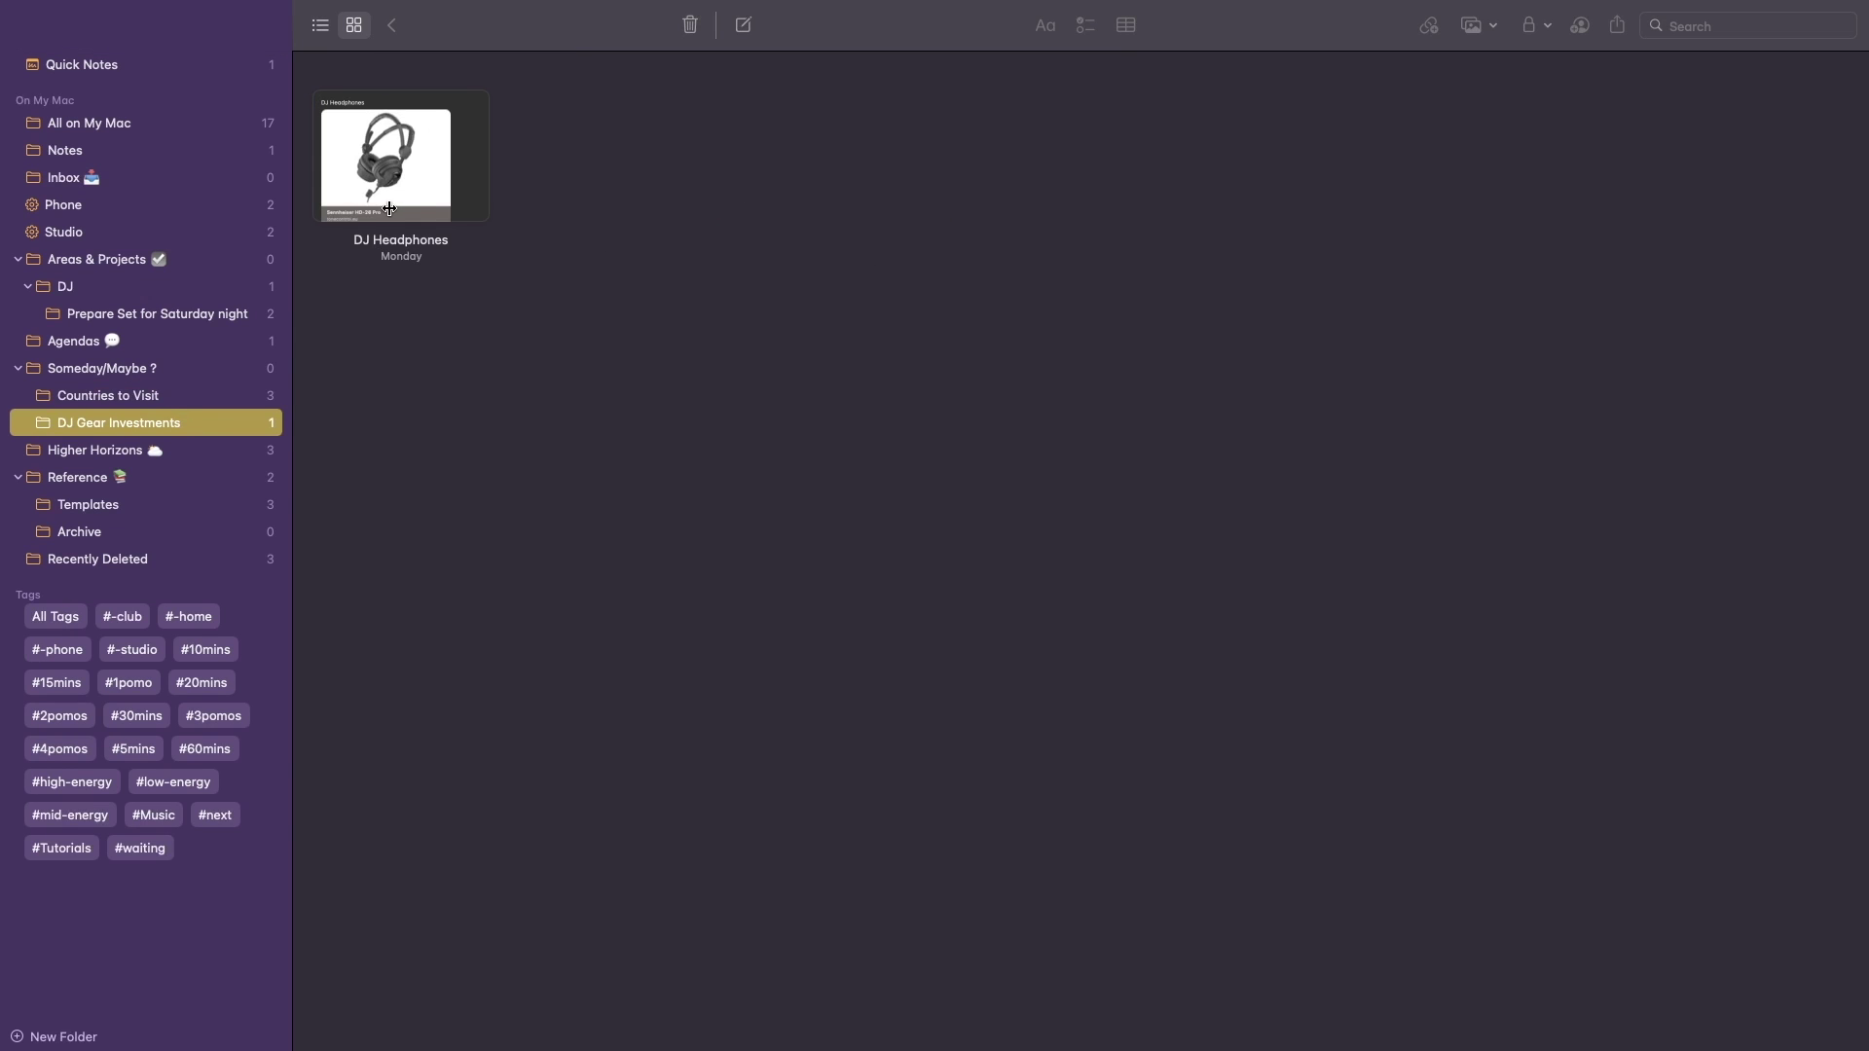
# Step: Read the Goals, Vision and Purpose (Ikigai) notes in Higher Horizons, then open the Reference folder
pyautogui.click(61, 453)
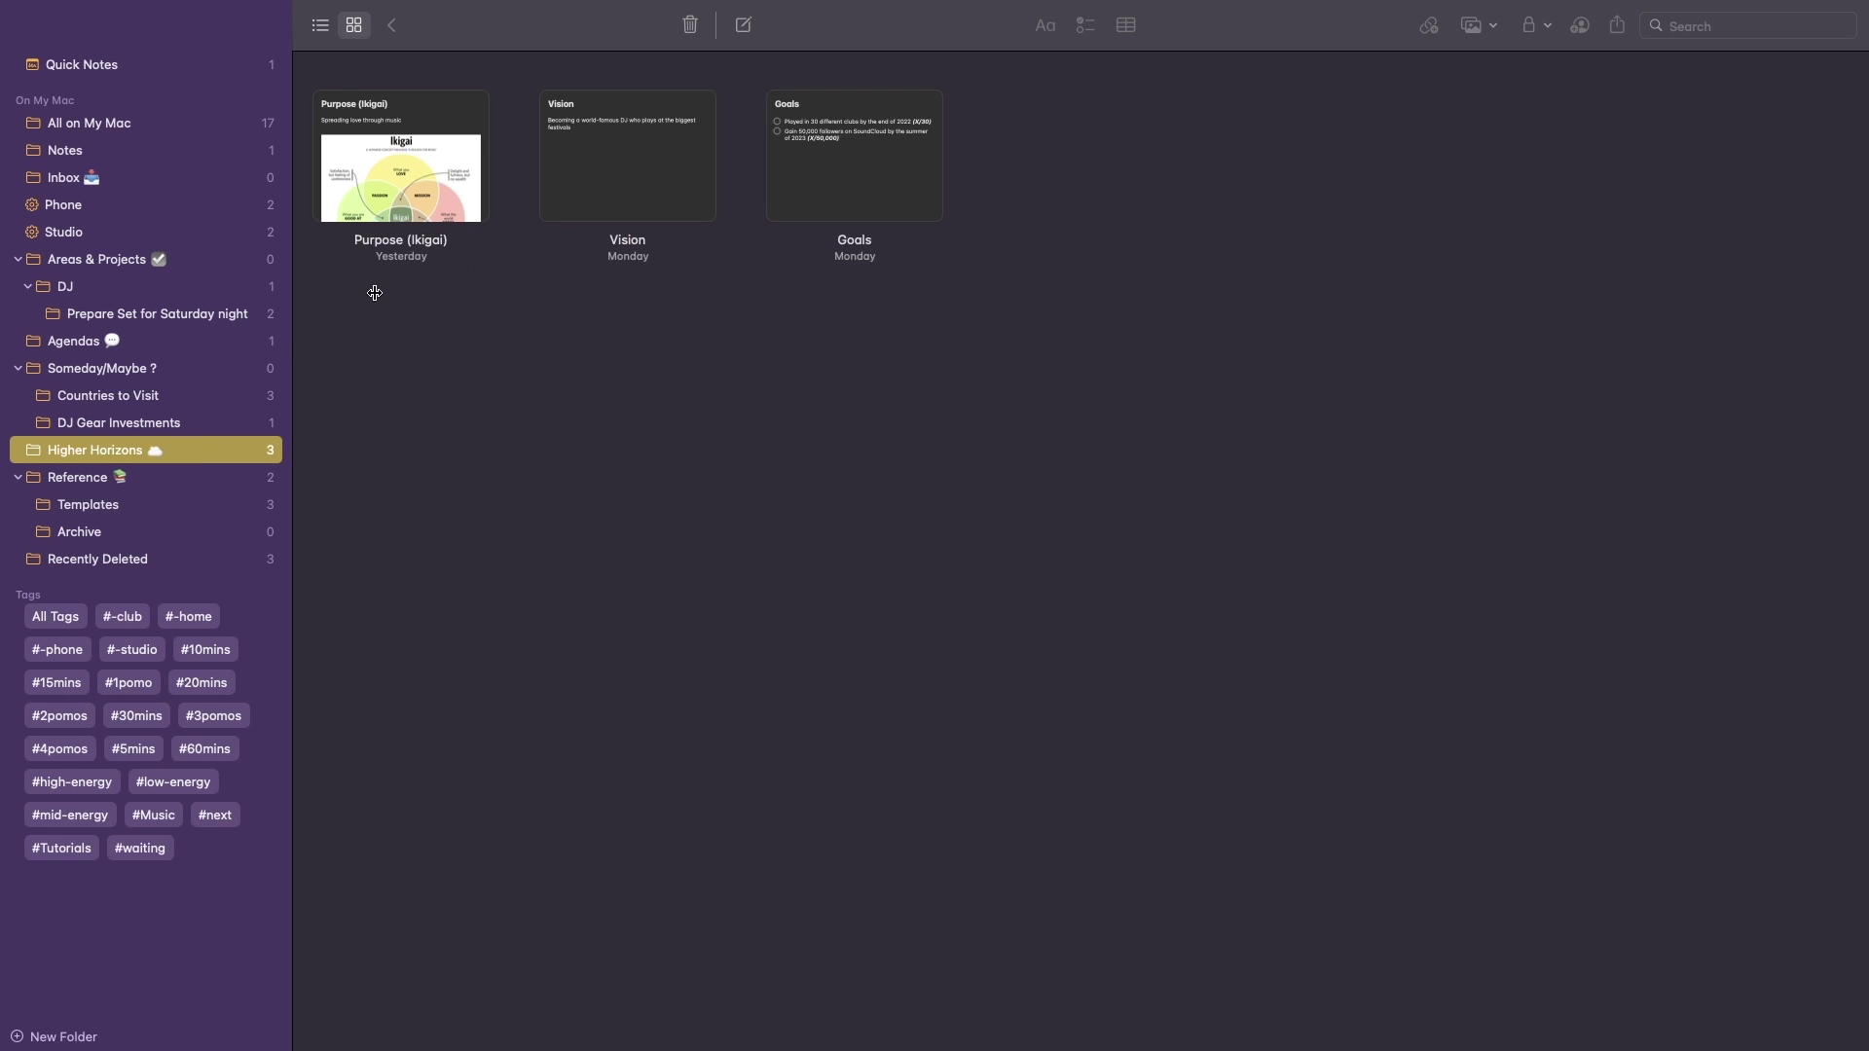
pyautogui.doubleClick(844, 183)
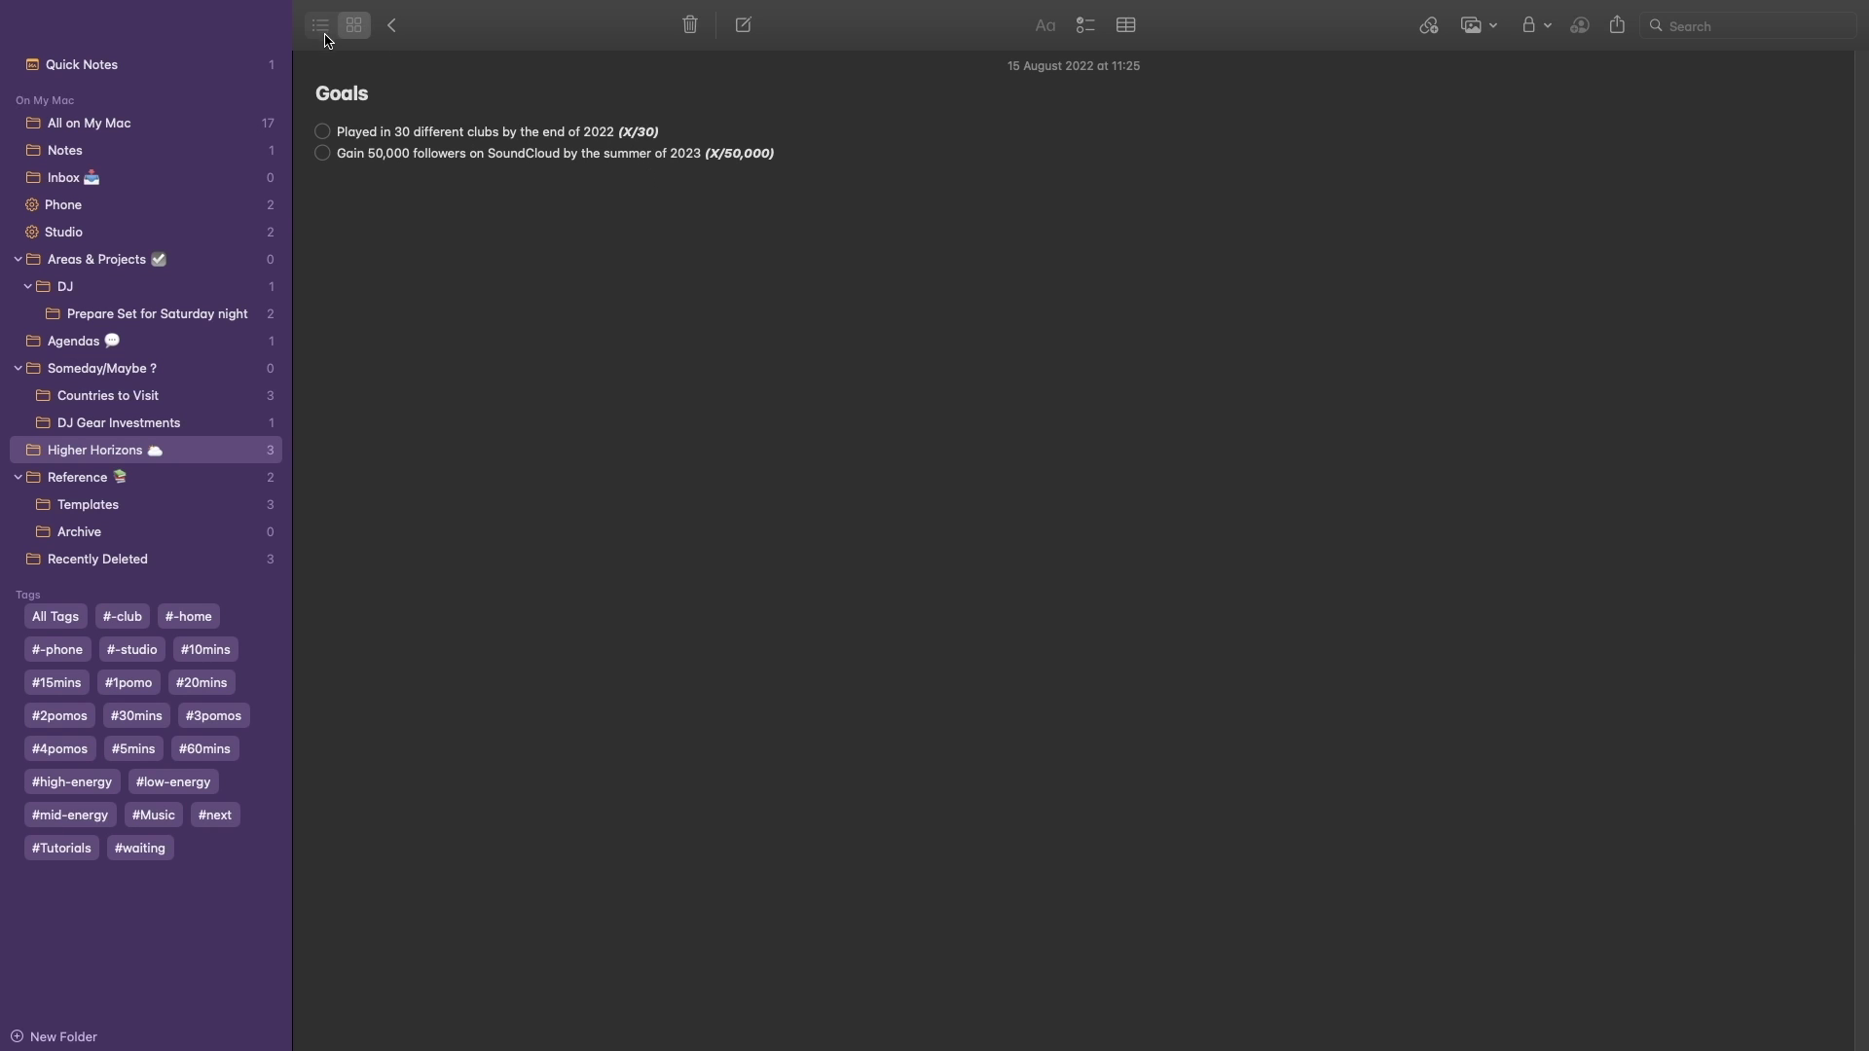
pyautogui.click(392, 28)
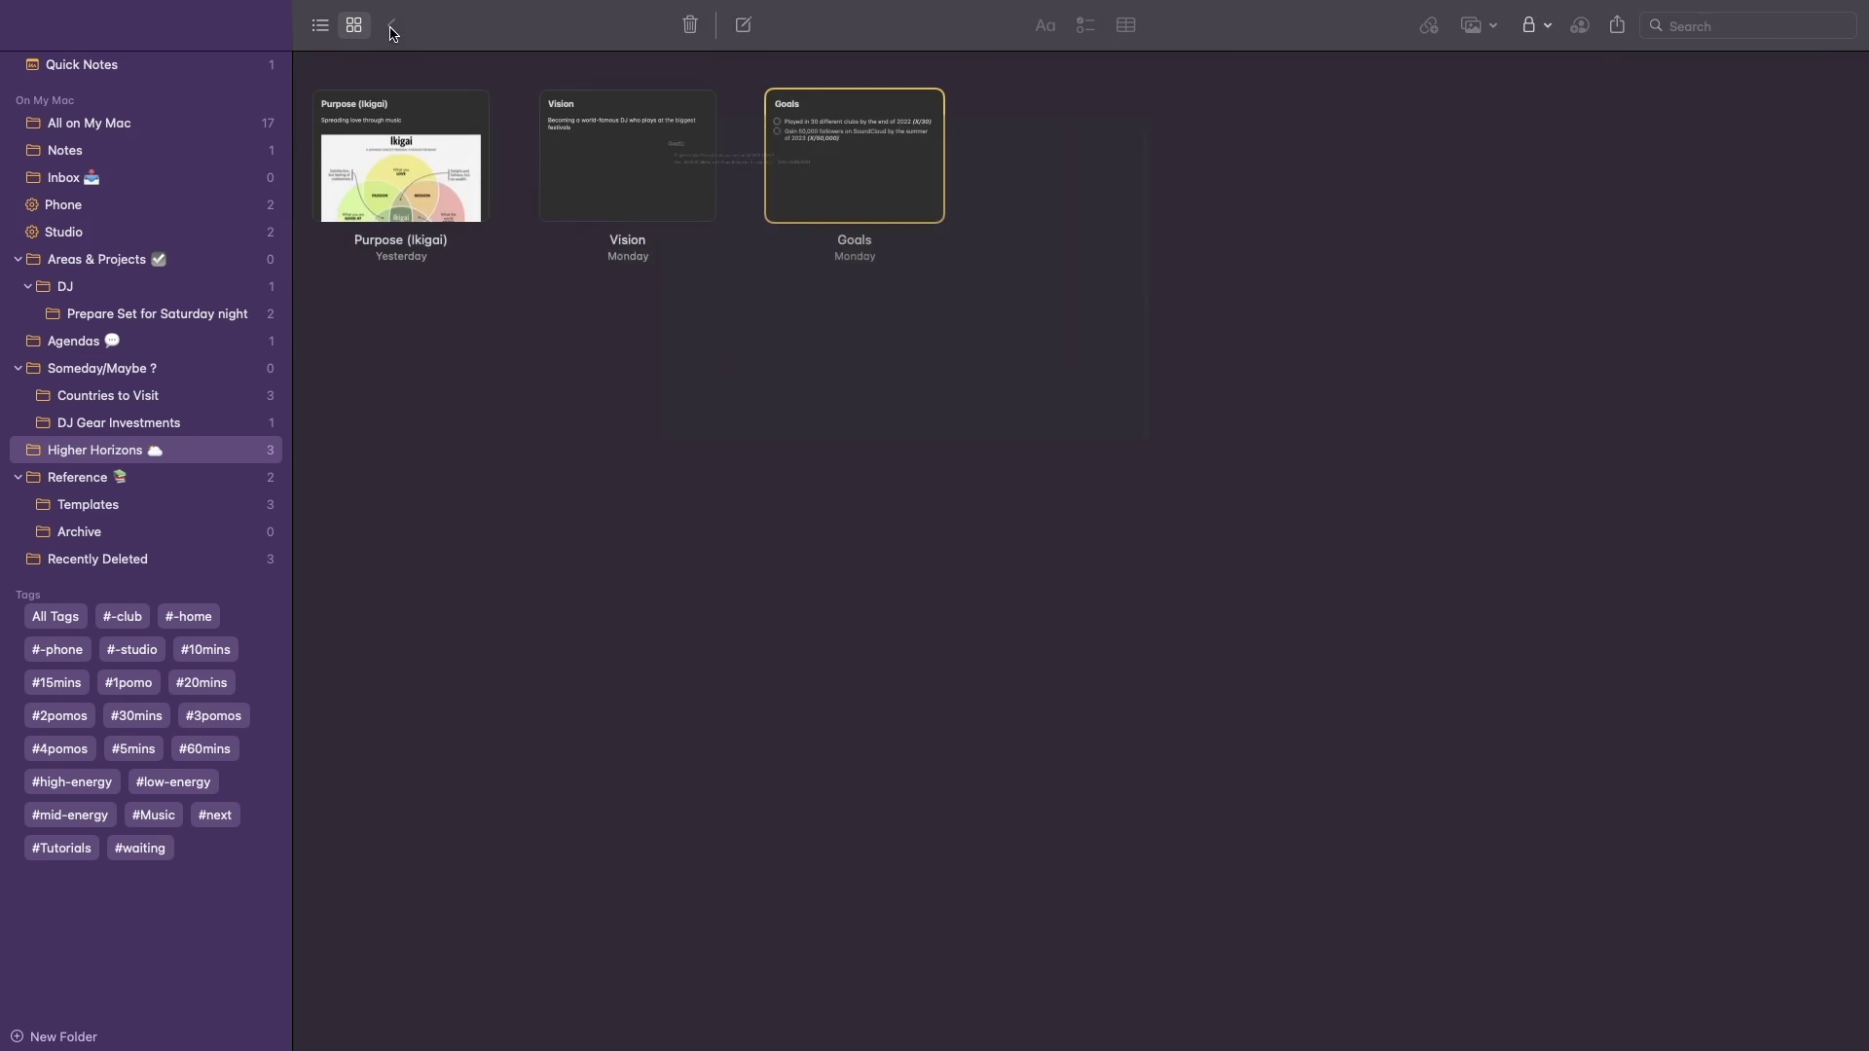
pyautogui.click(613, 176)
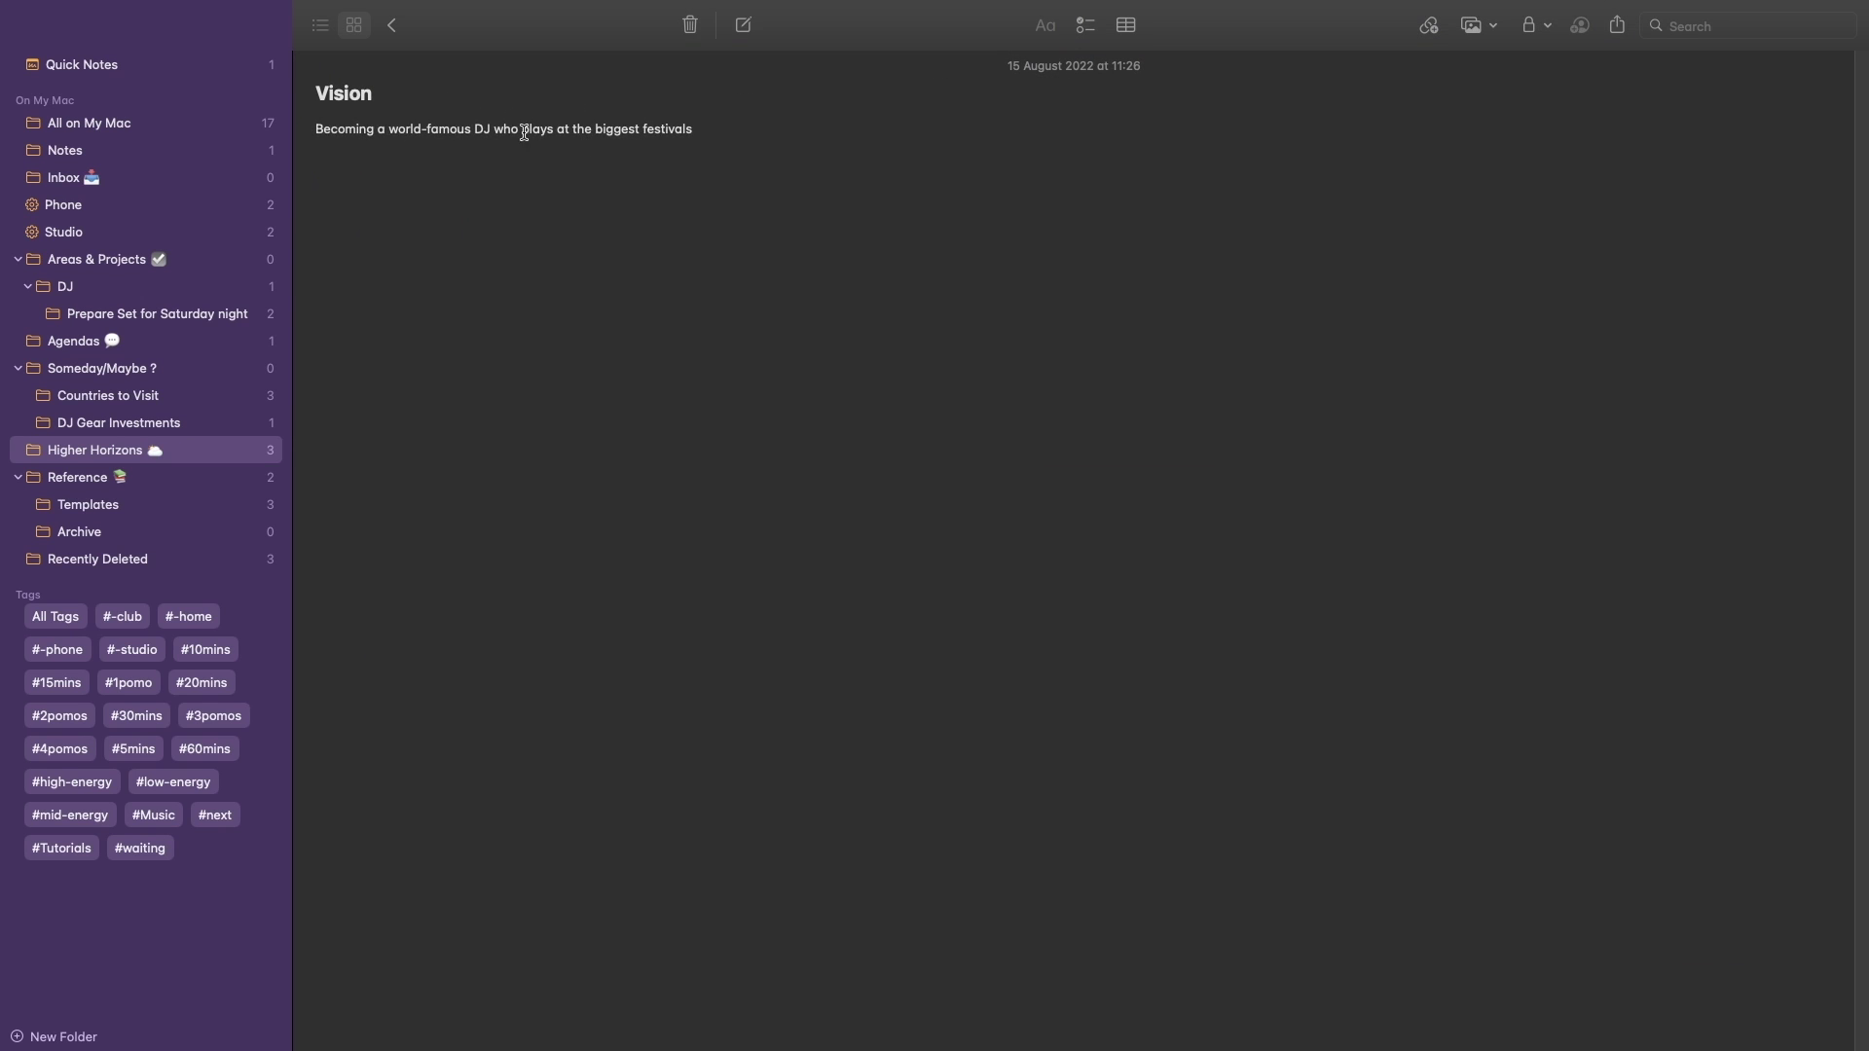
pyautogui.click(396, 33)
pyautogui.doubleClick(432, 157)
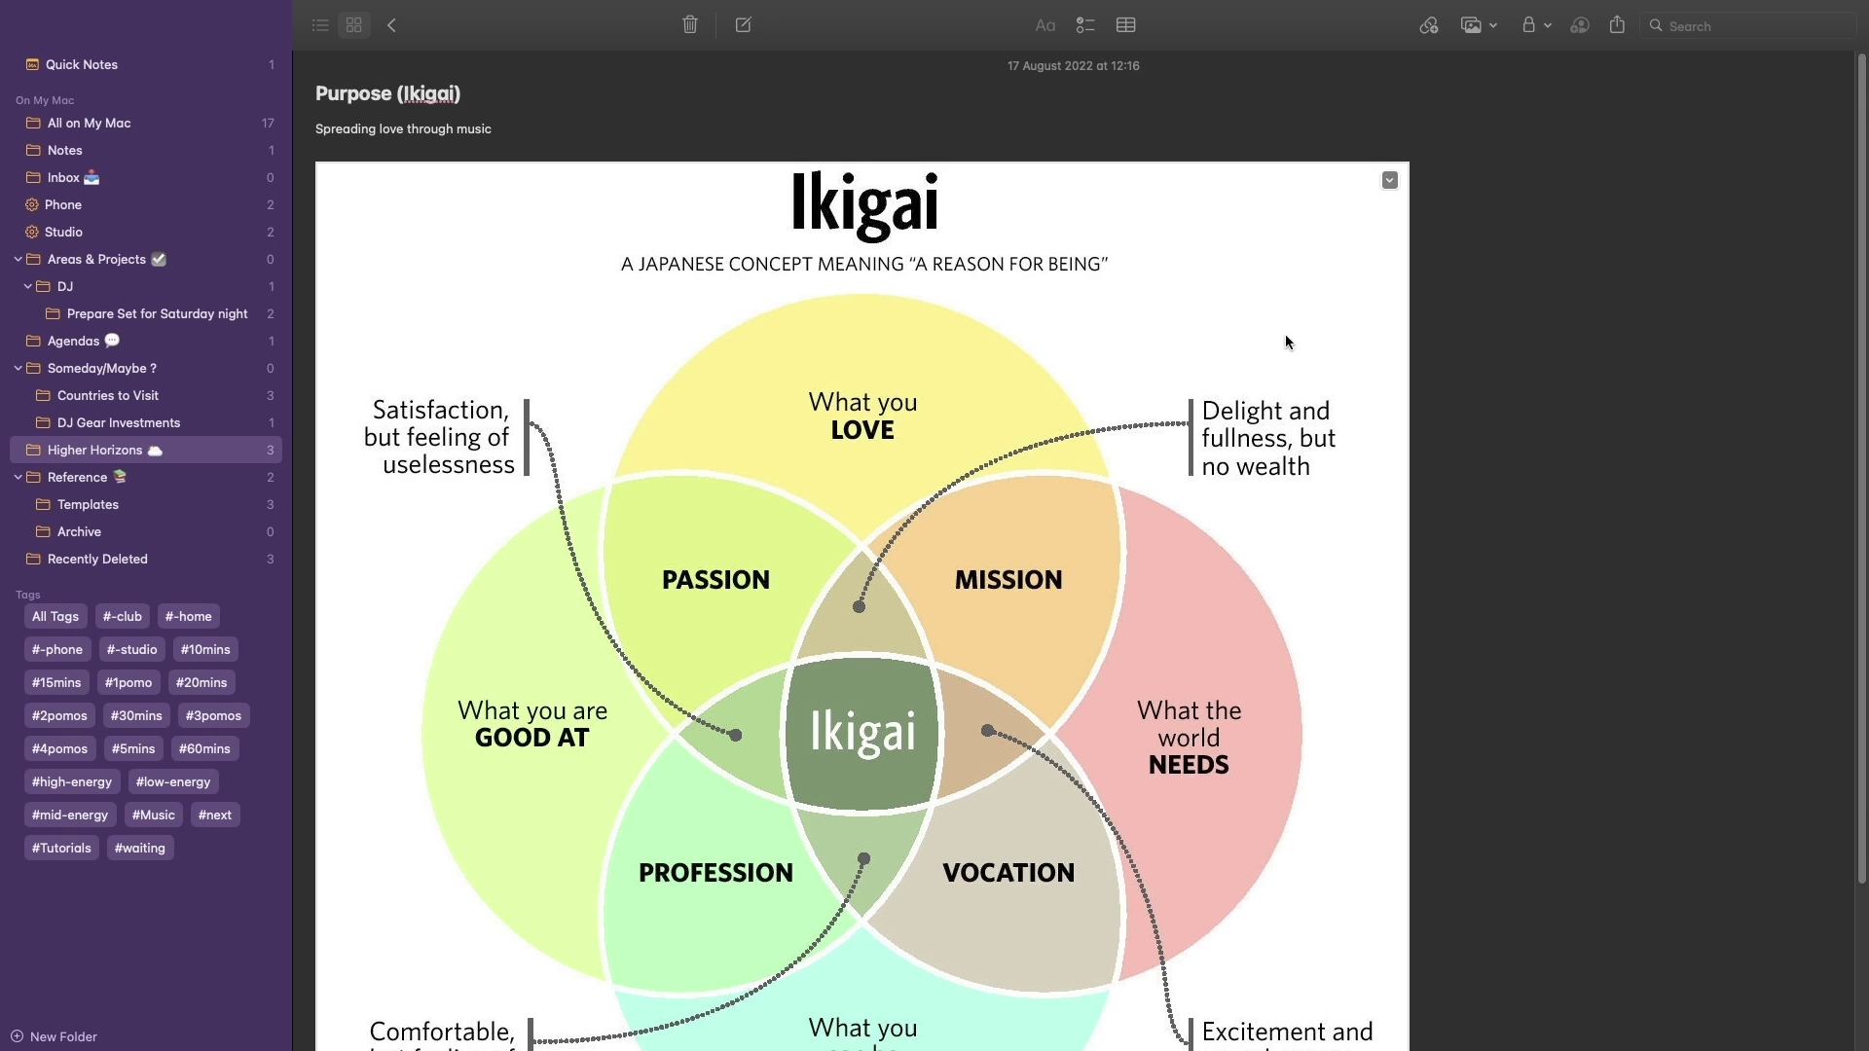
pyautogui.moveTo(1859, 299); pyautogui.dragTo(1851, 365)
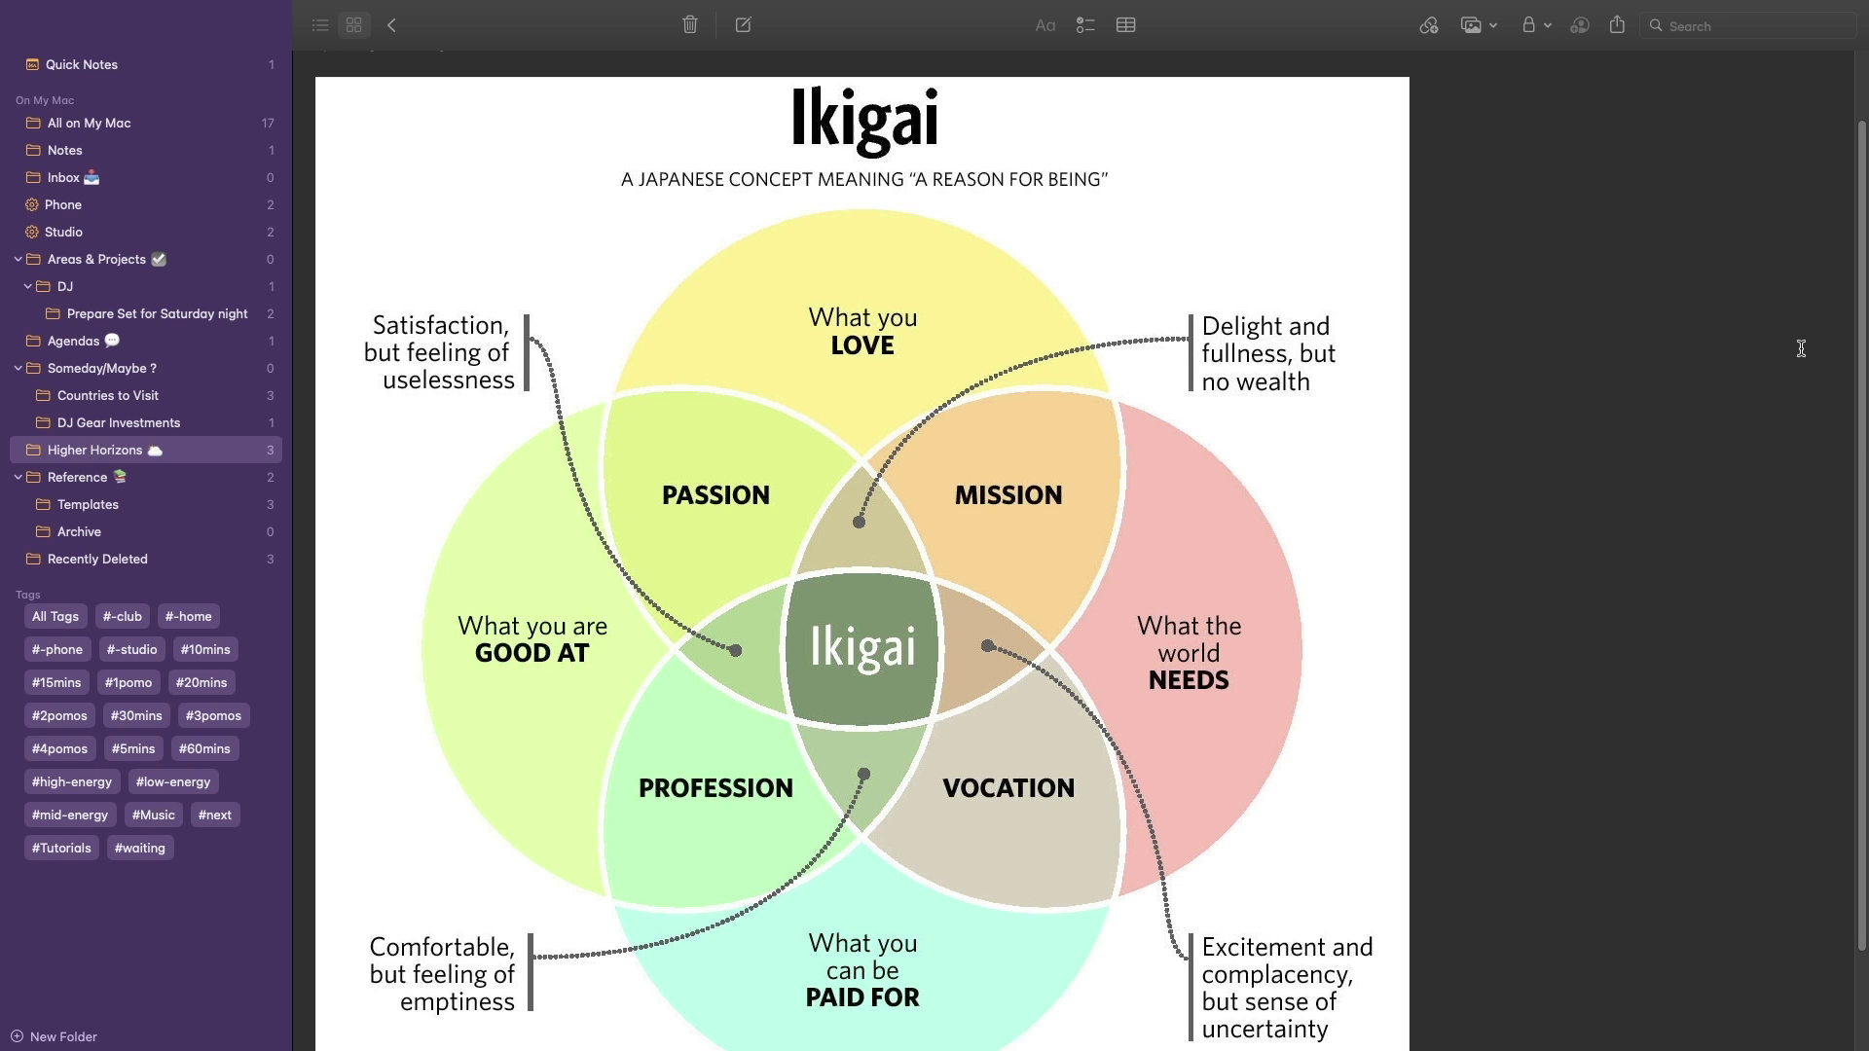
pyautogui.click(100, 478)
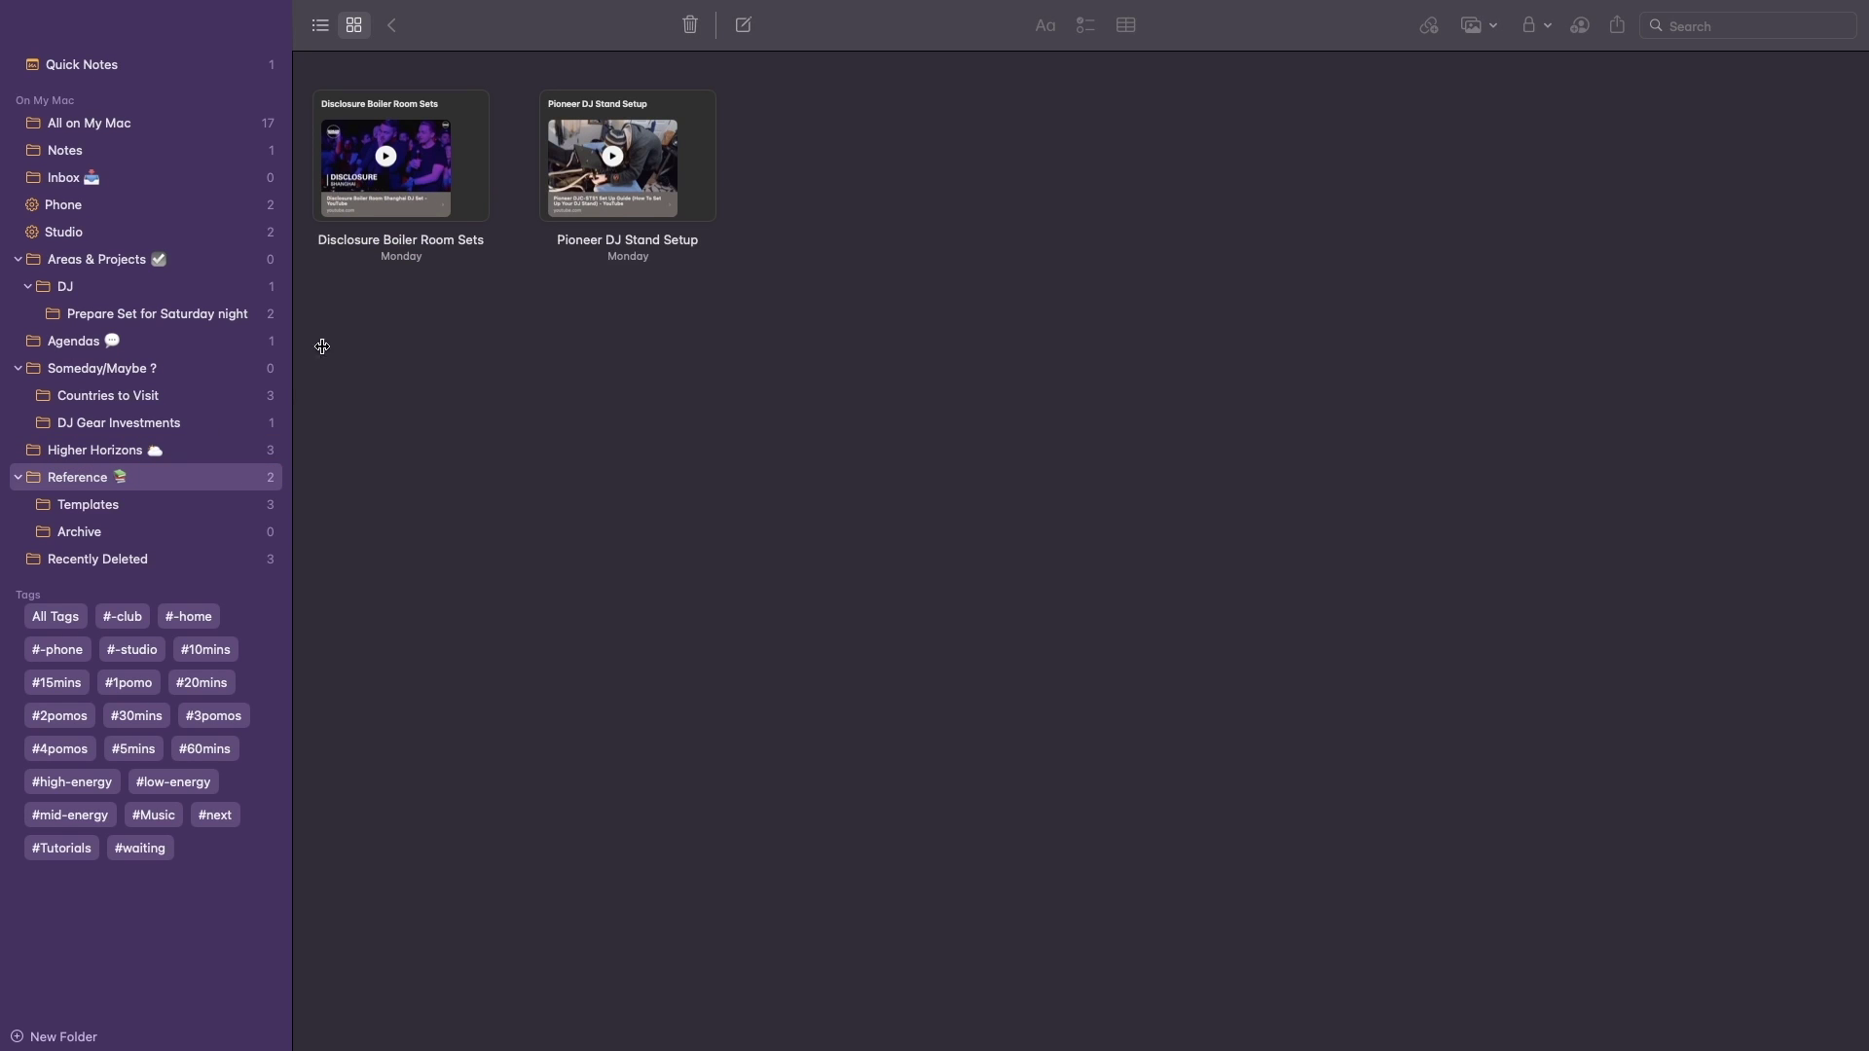
pyautogui.click(320, 24)
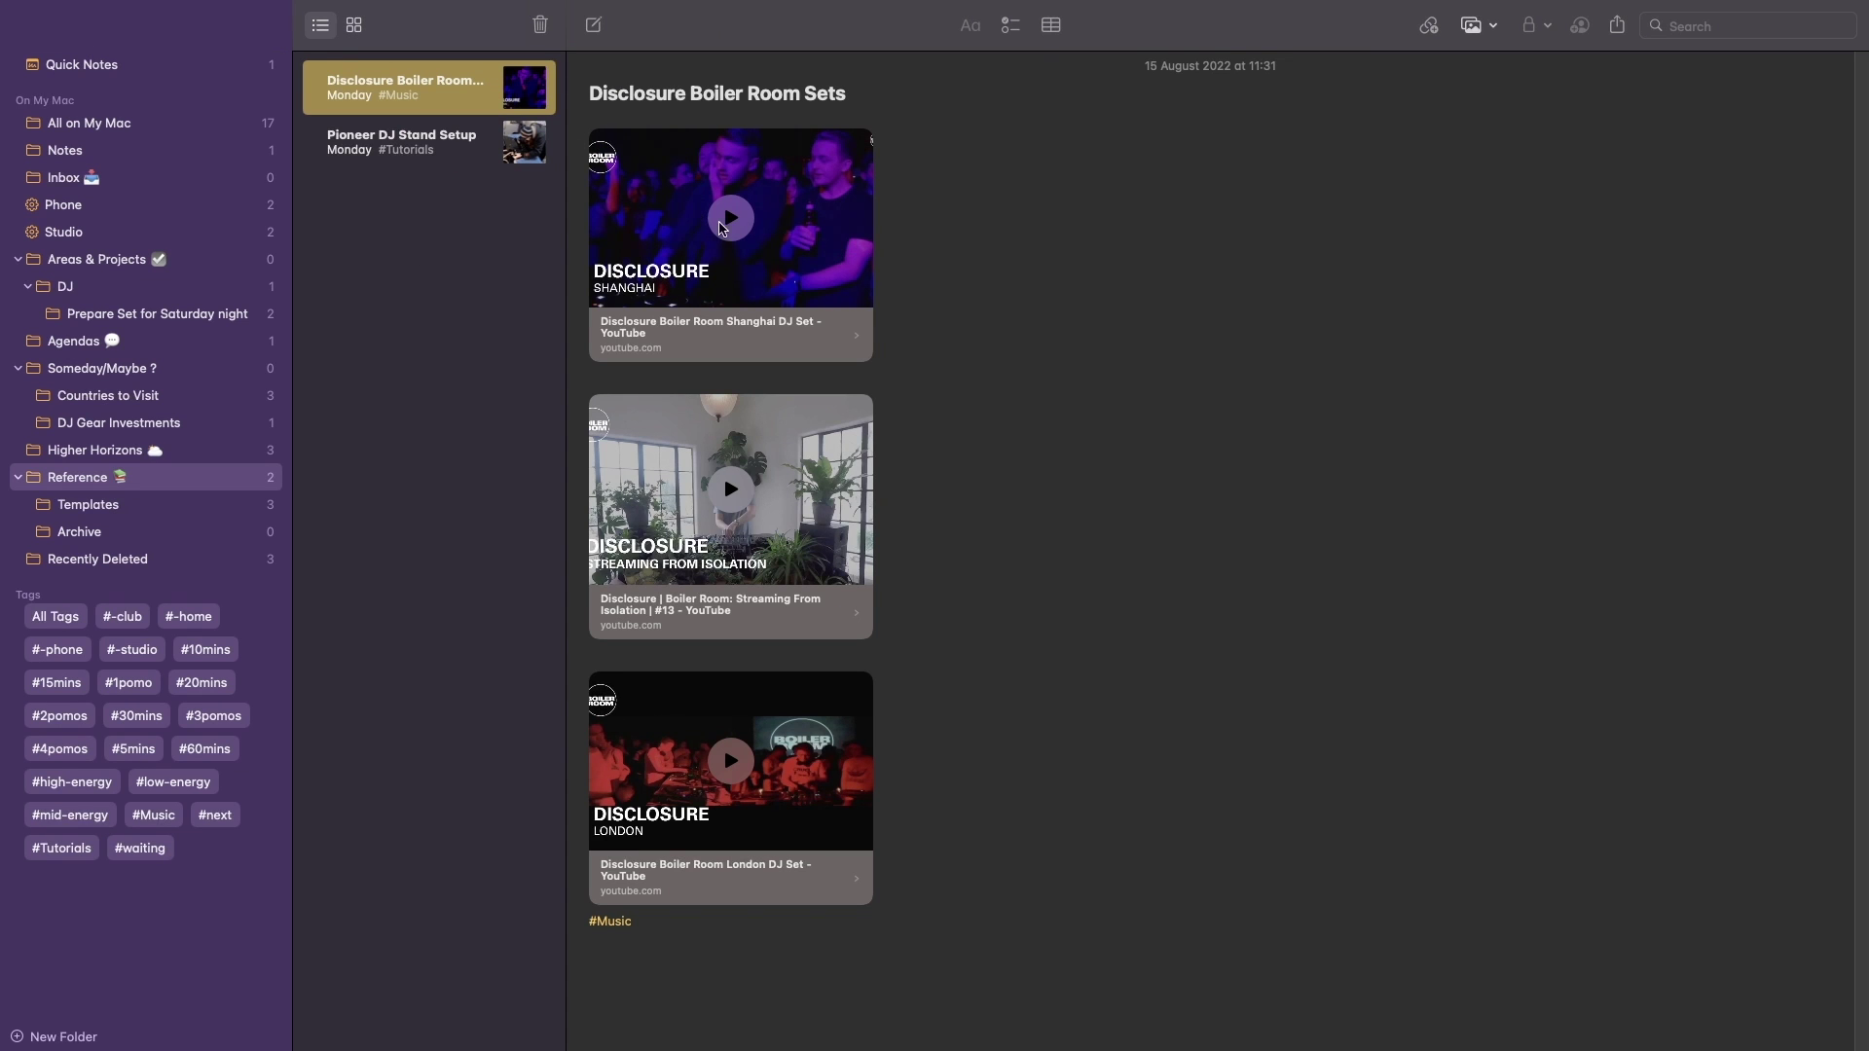
pyautogui.click(727, 226)
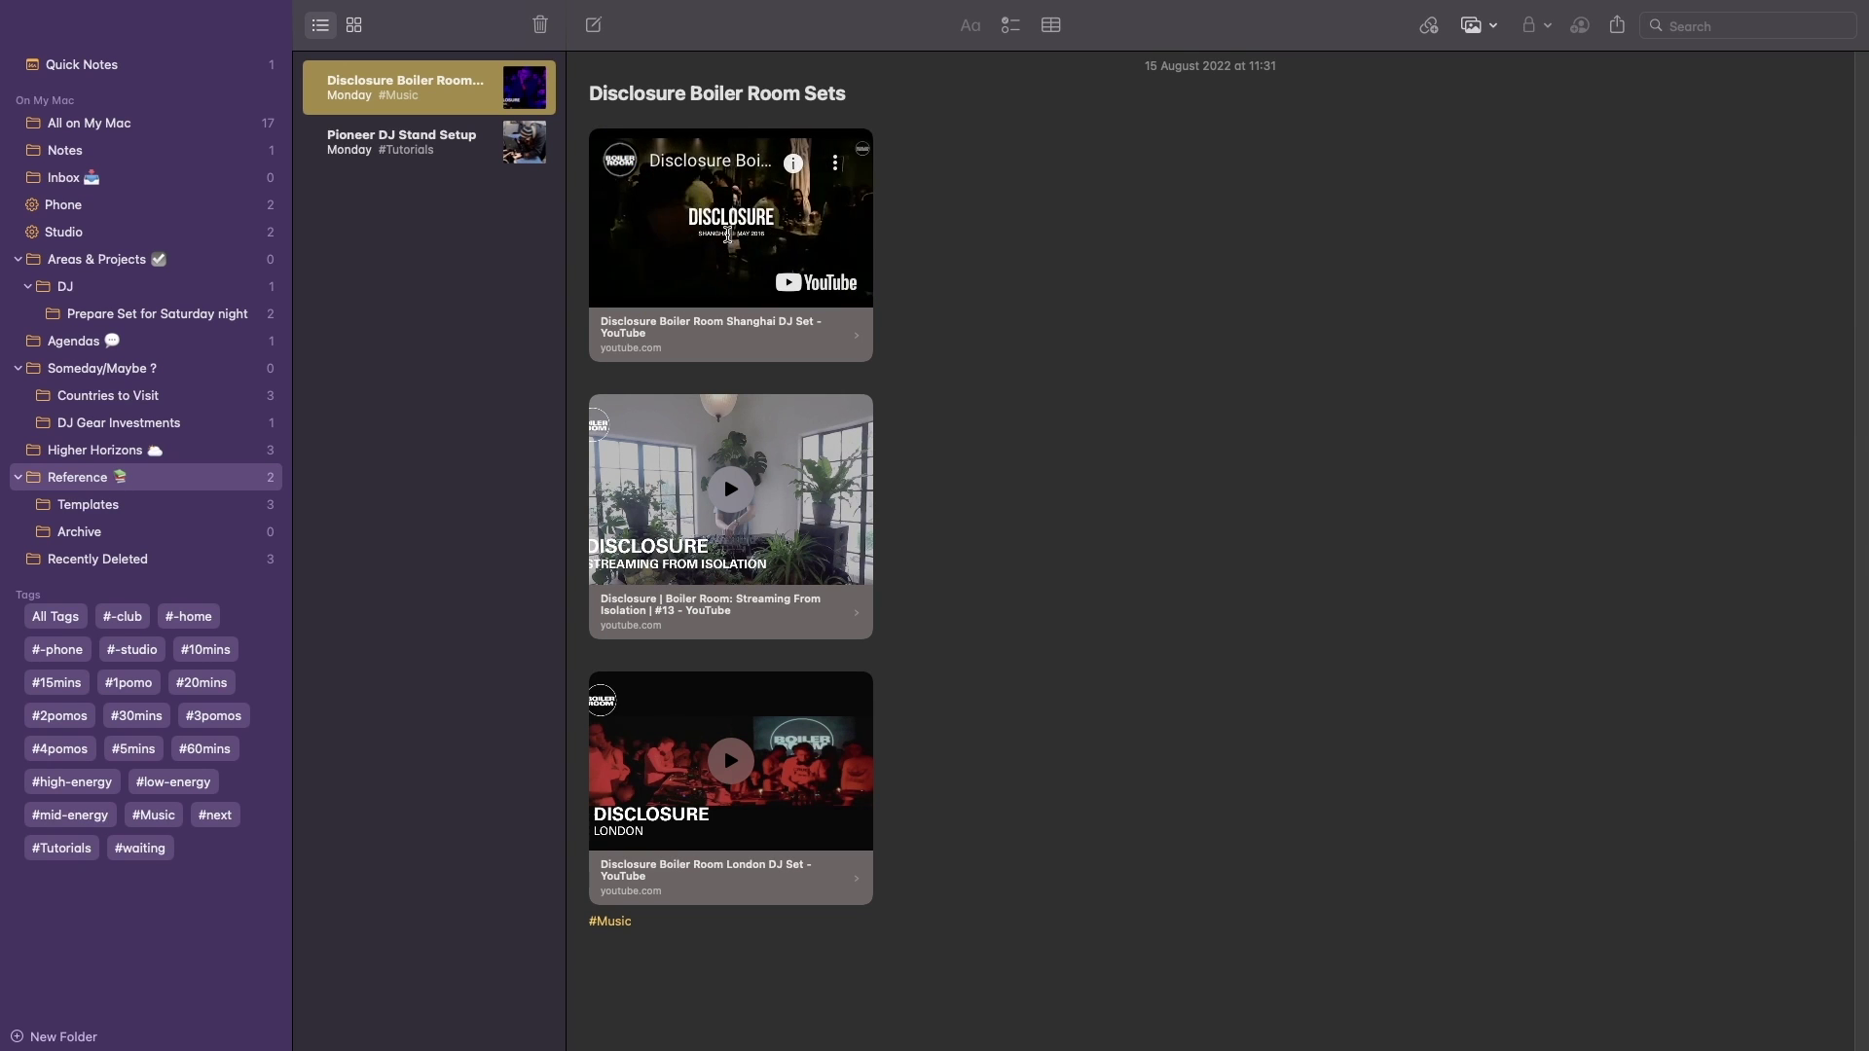
pyautogui.click(734, 230)
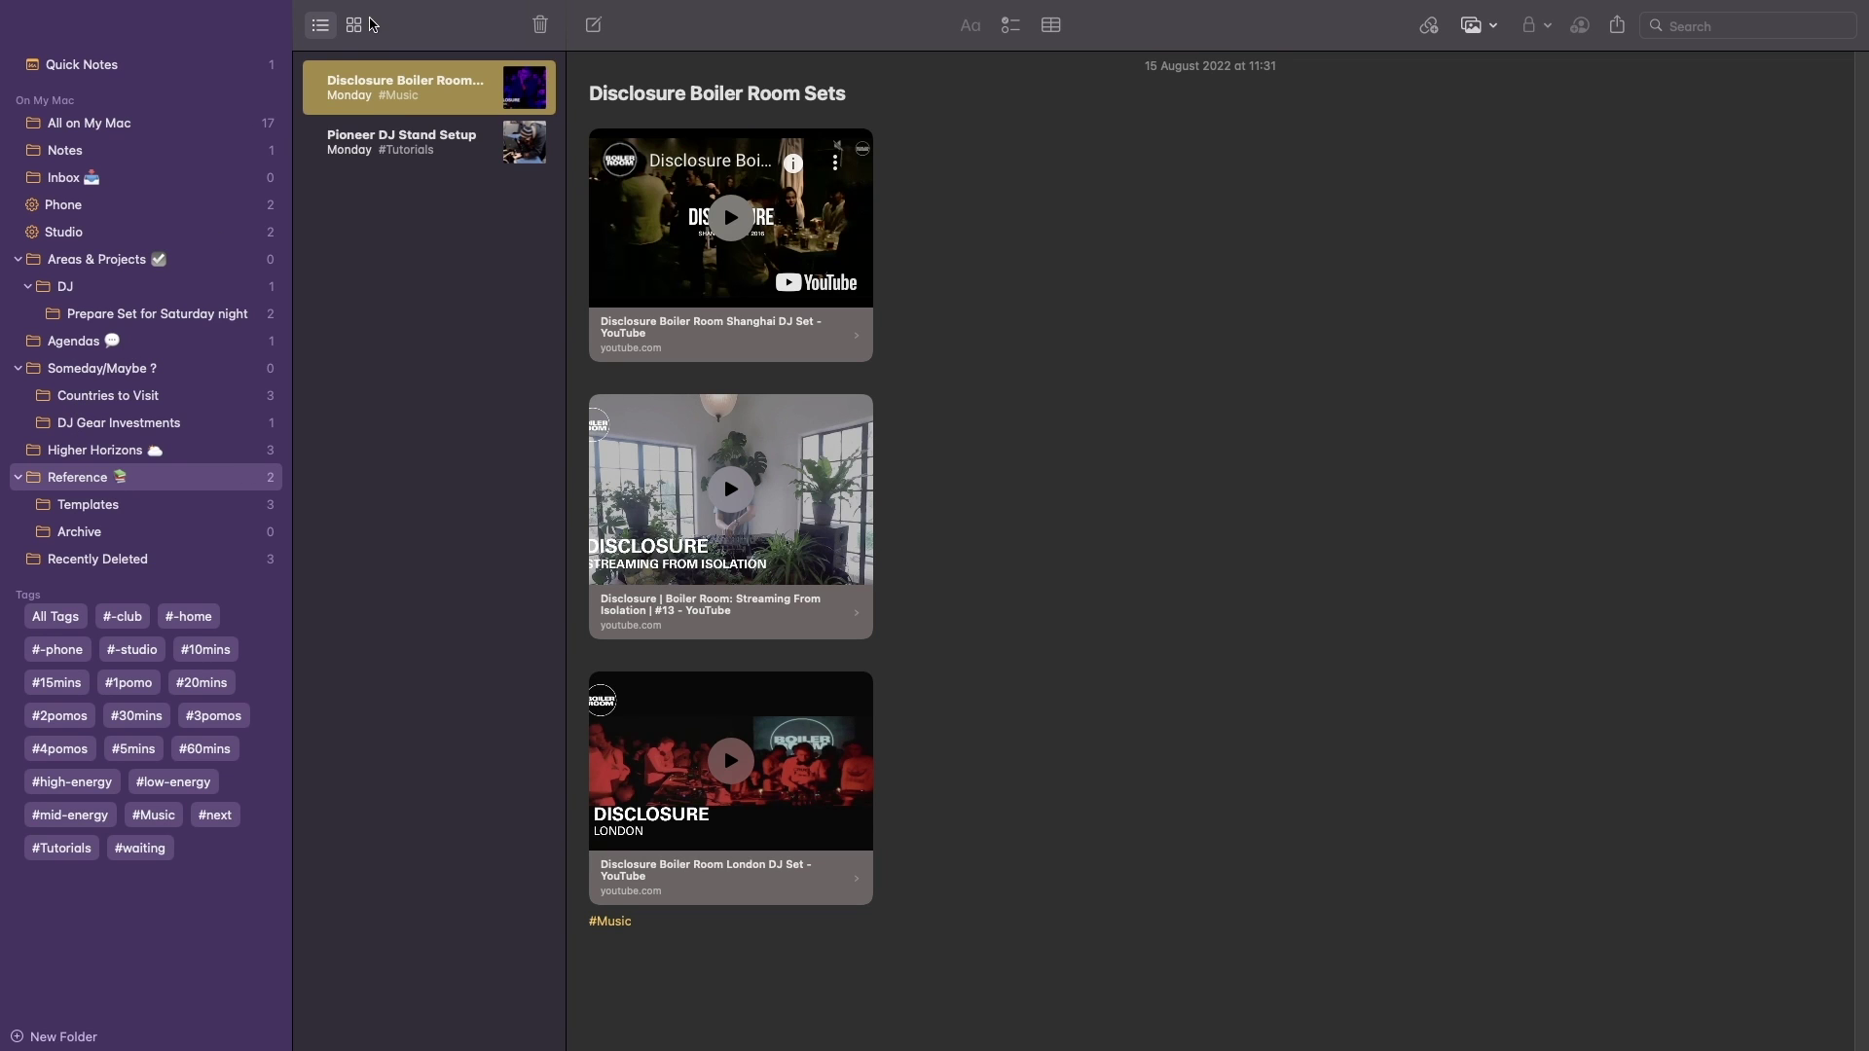
pyautogui.click(354, 26)
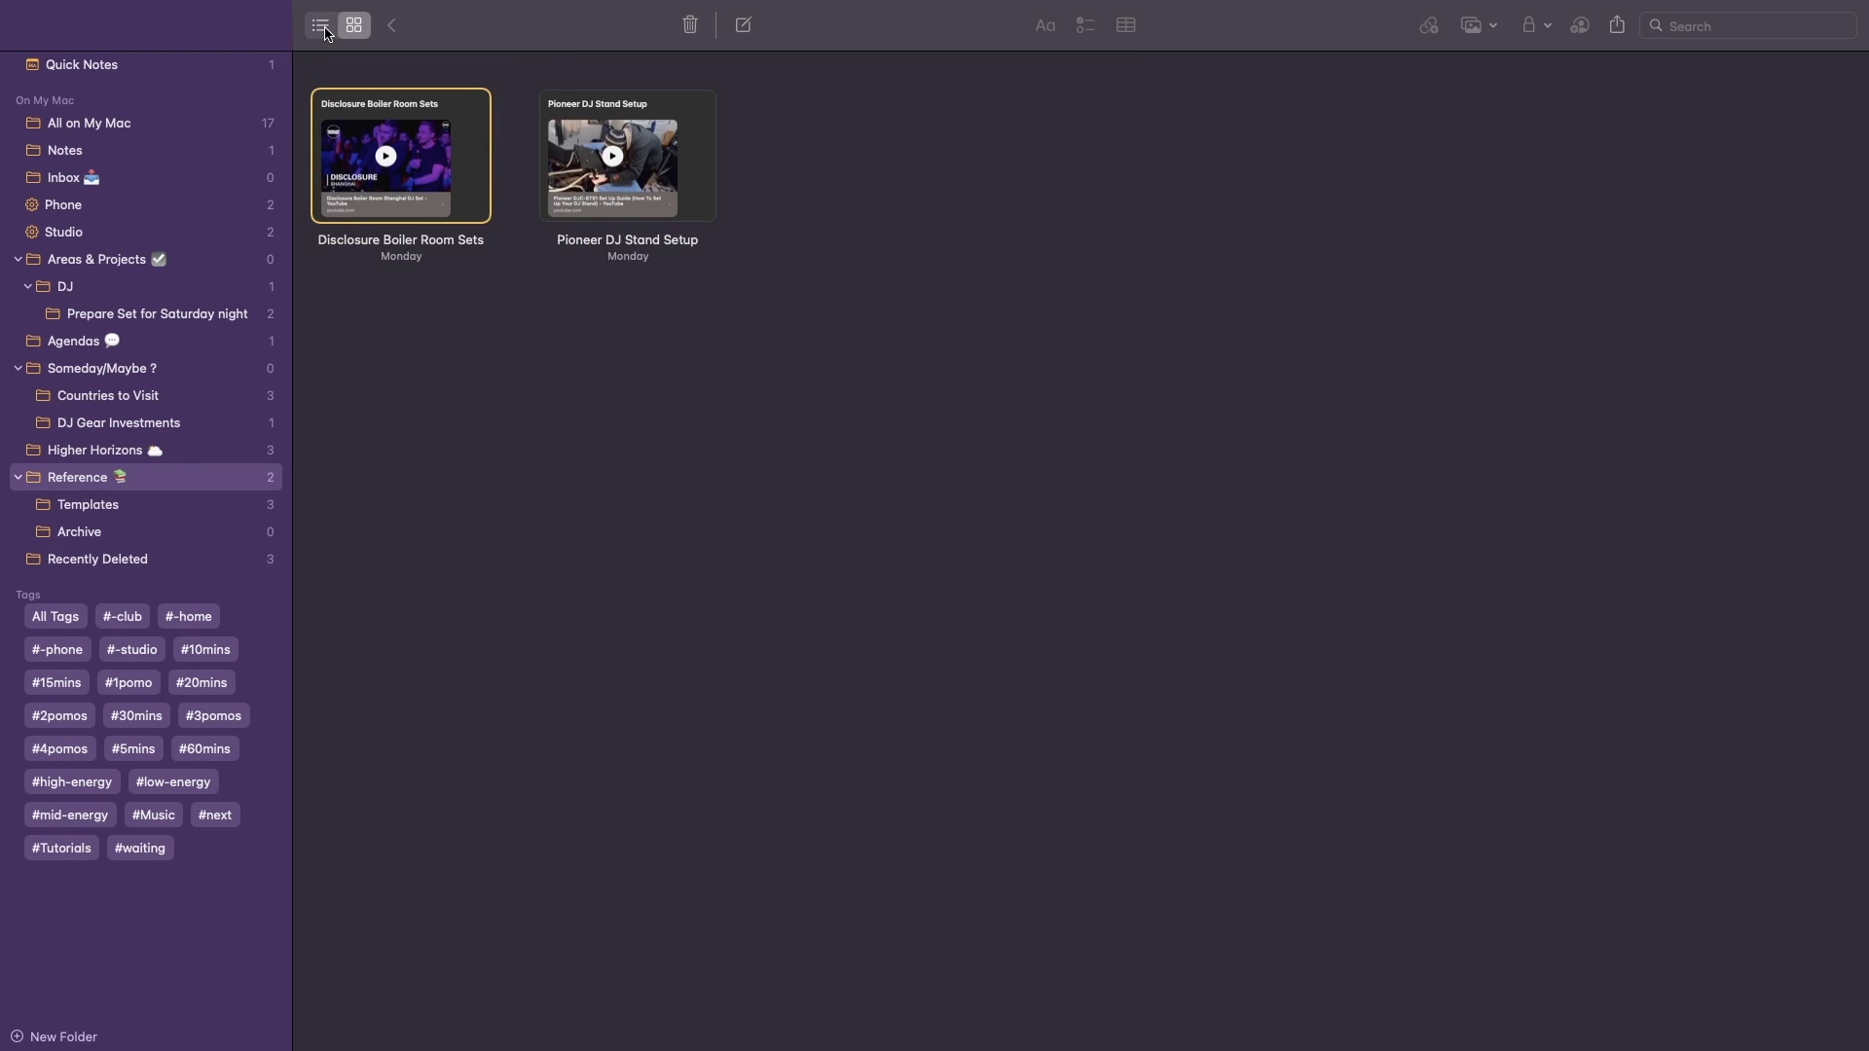
pyautogui.click(324, 27)
# Step: Show the Templates folder's notes as a list and open the Weekly Review template
pyautogui.click(353, 27)
pyautogui.click(131, 504)
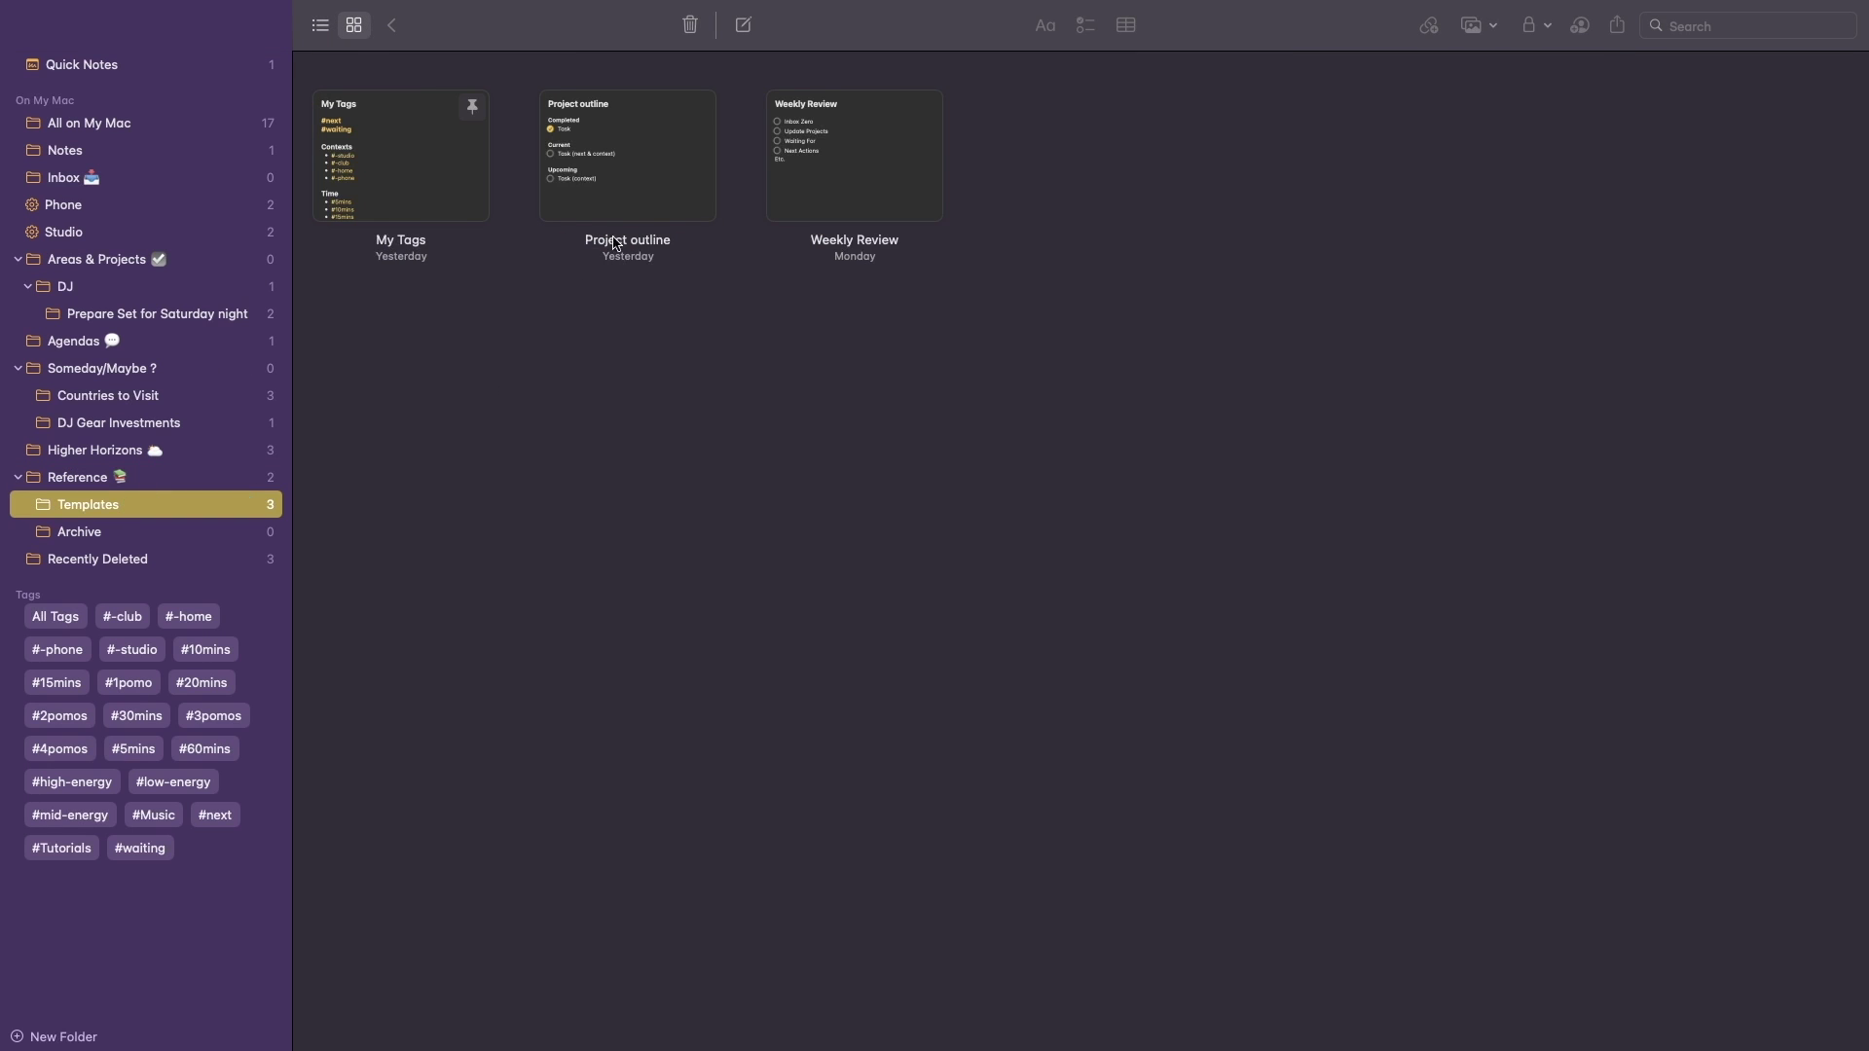
pyautogui.click(321, 26)
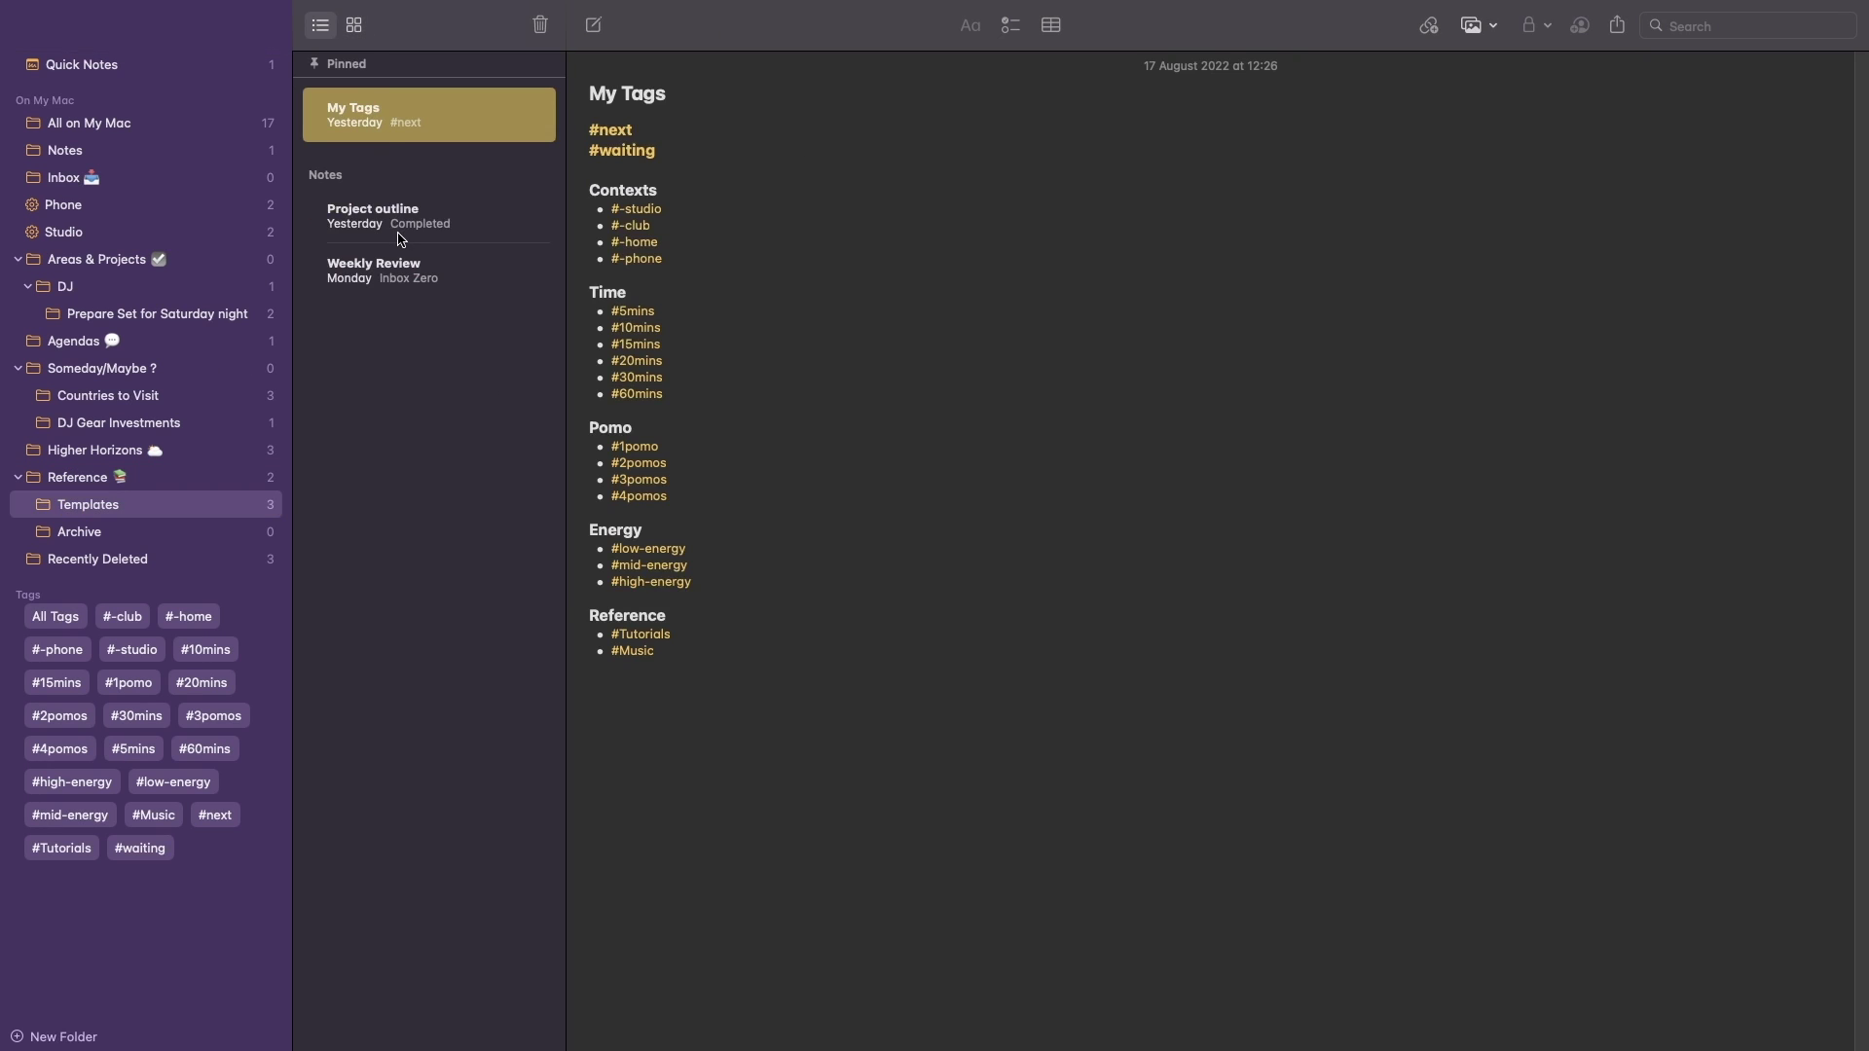
pyautogui.click(399, 270)
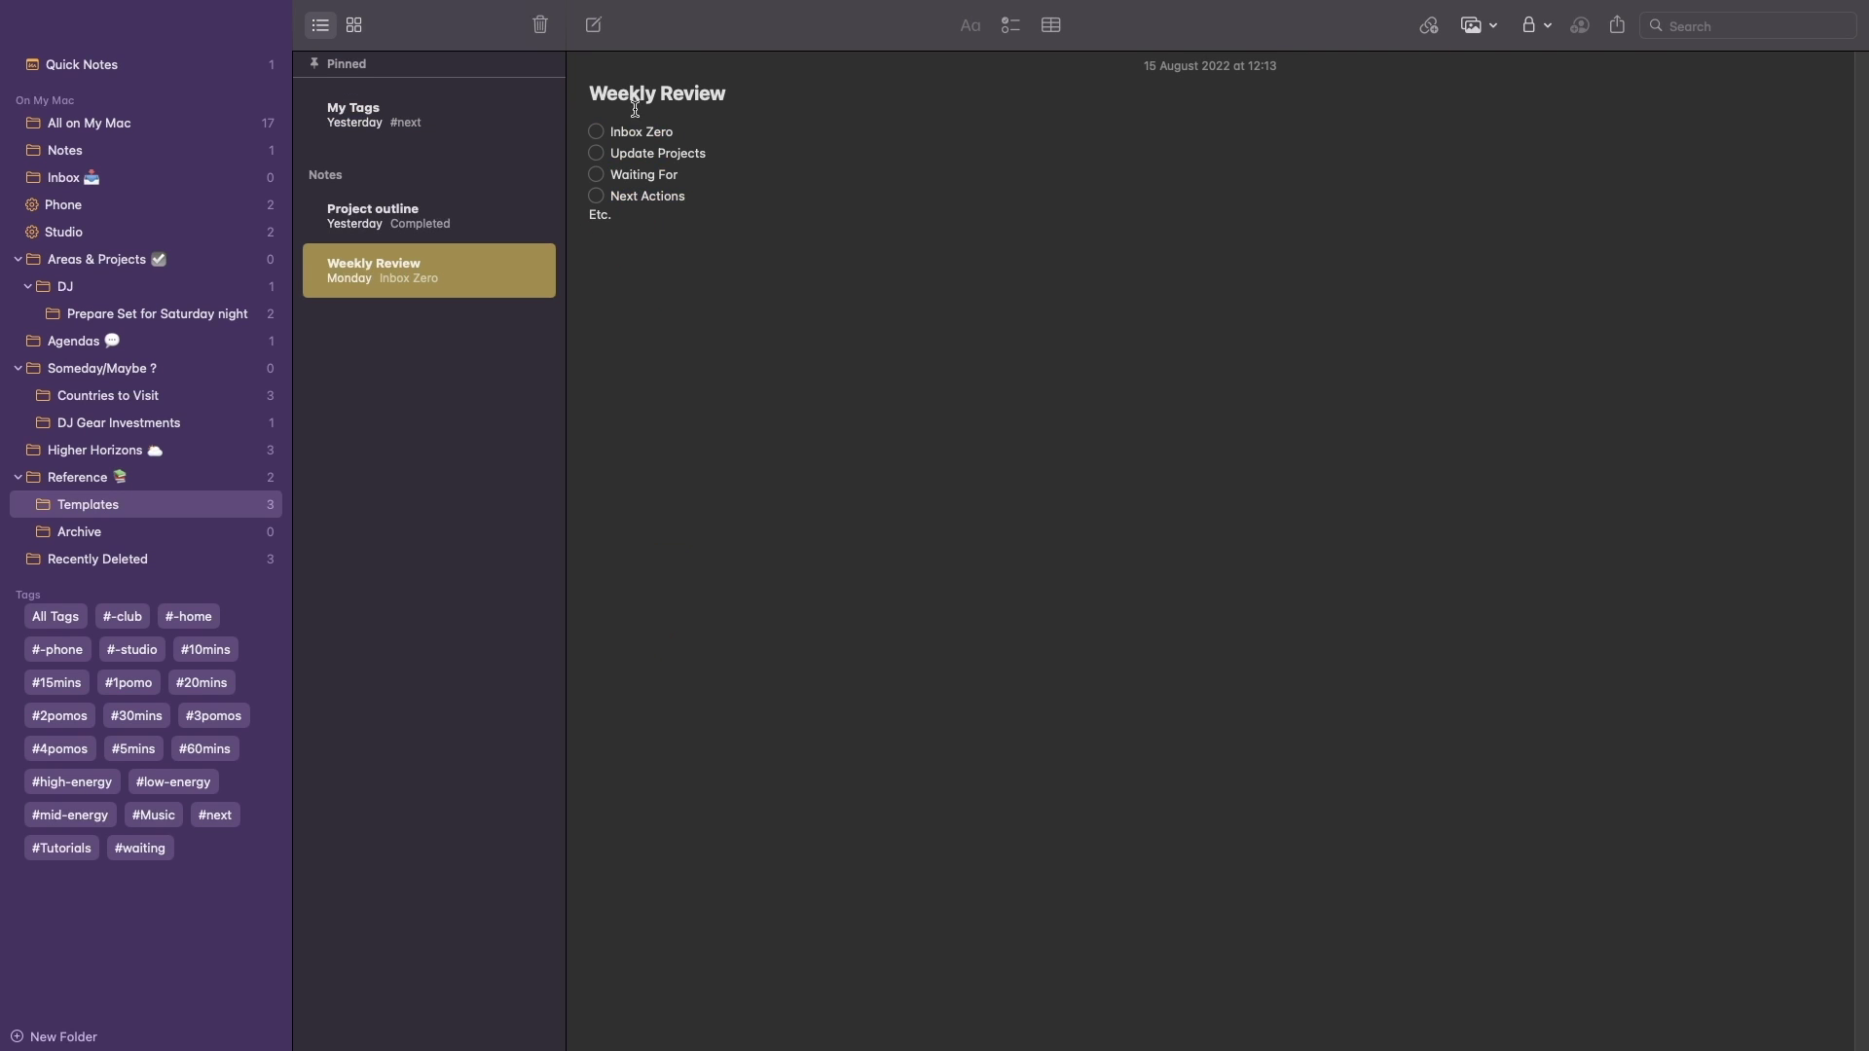
# Step: Open the Project outline template and My Tags, then the Prepare Set for Saturday night folder
pyautogui.rightClick(443, 269)
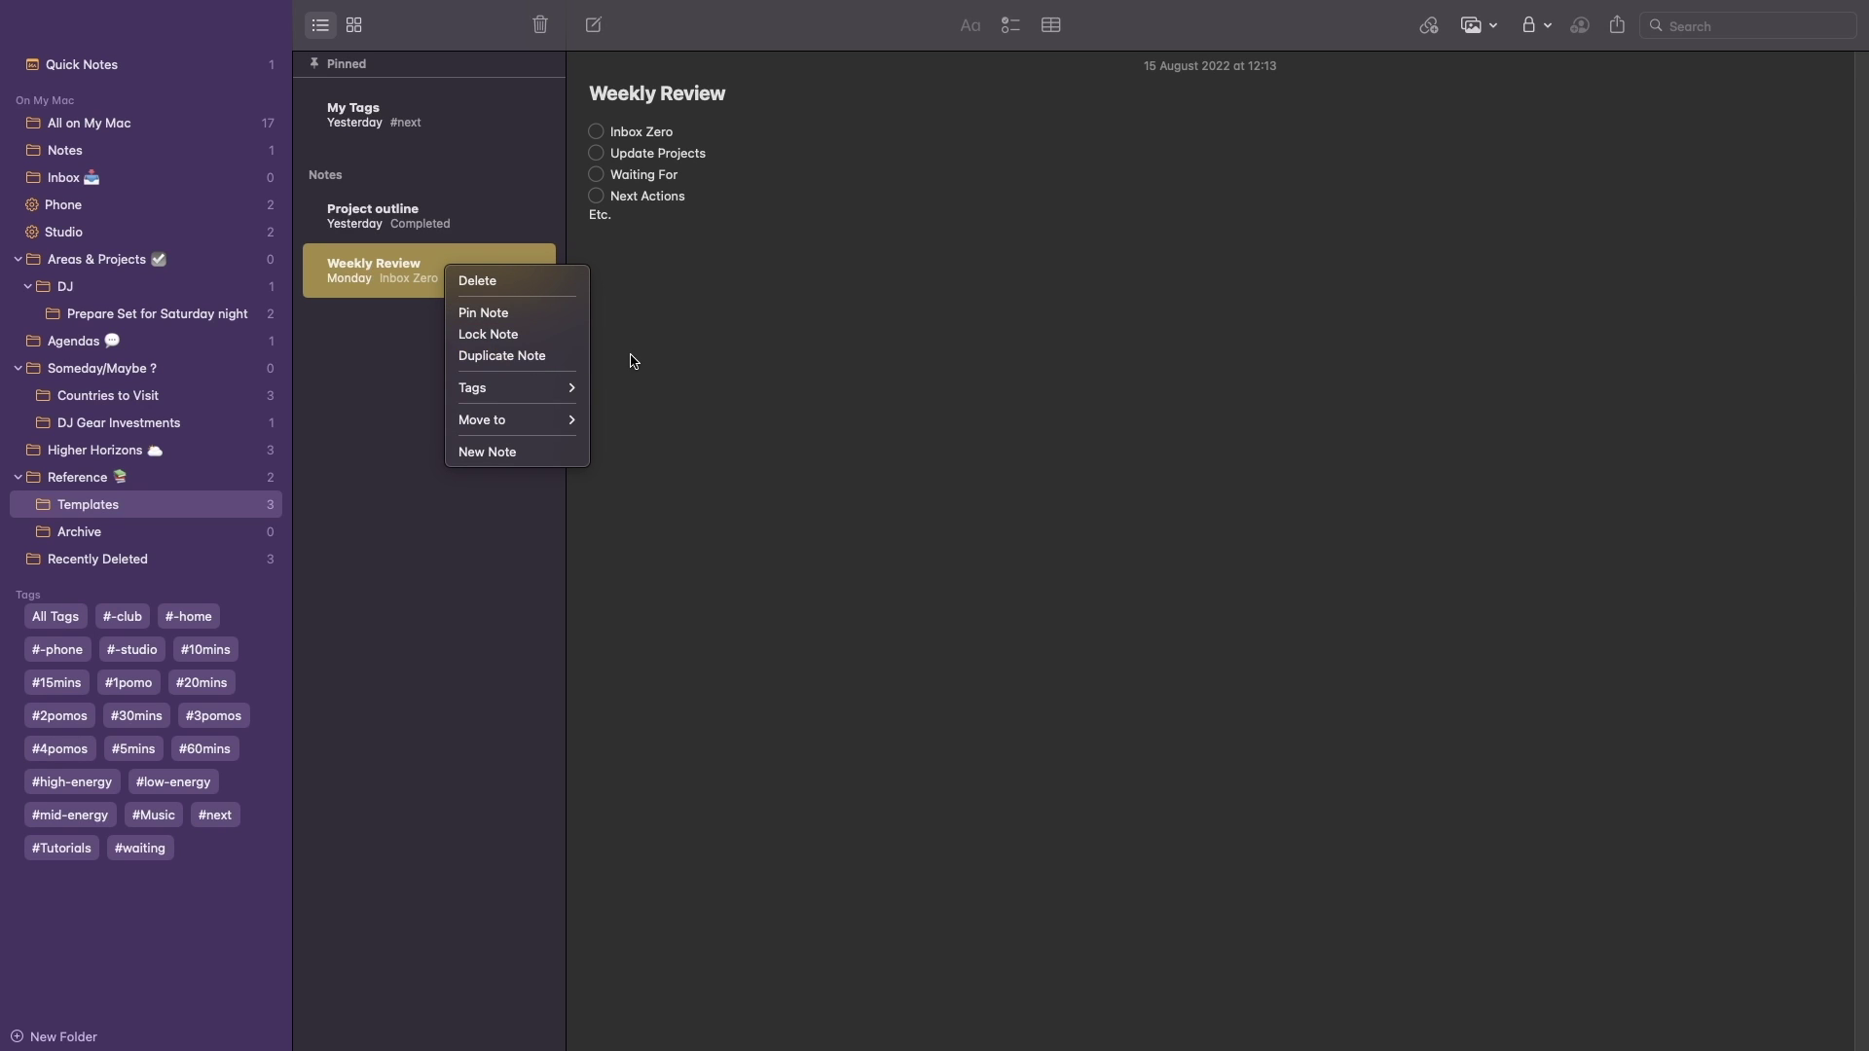
pyautogui.click(458, 216)
pyautogui.click(447, 209)
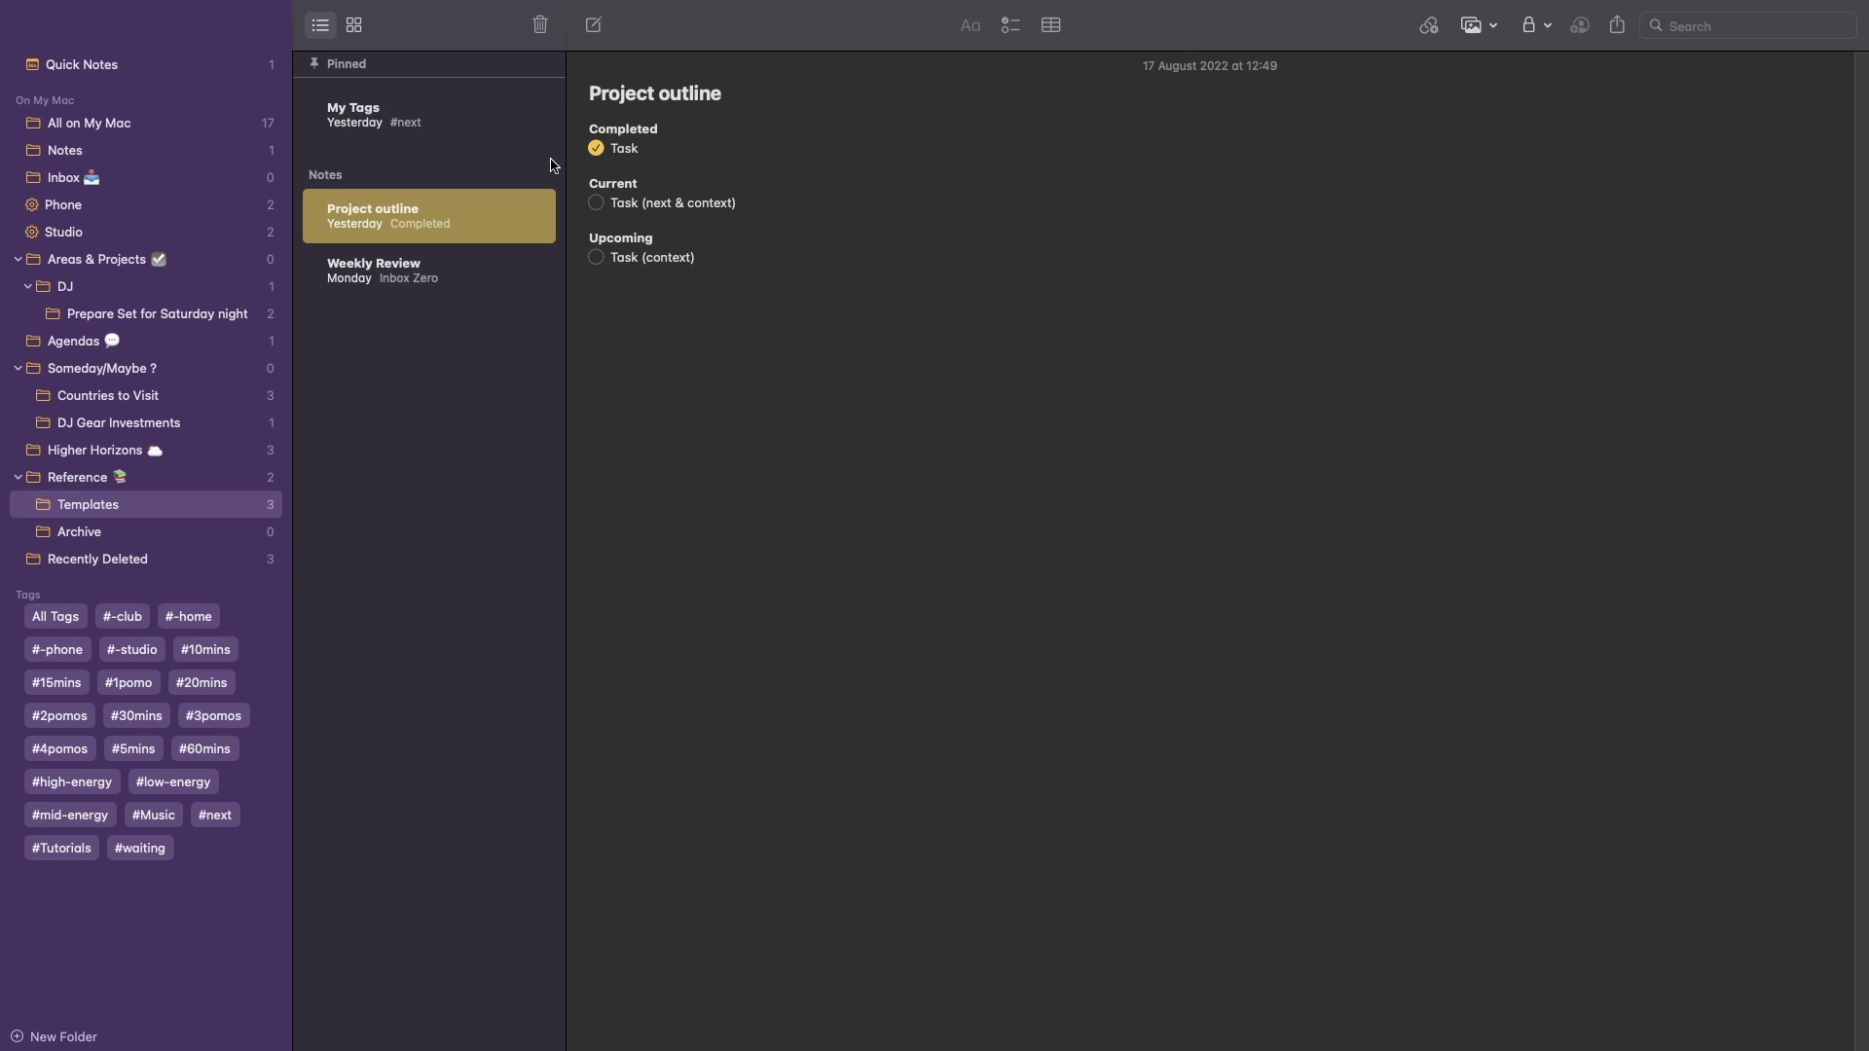
pyautogui.click(501, 120)
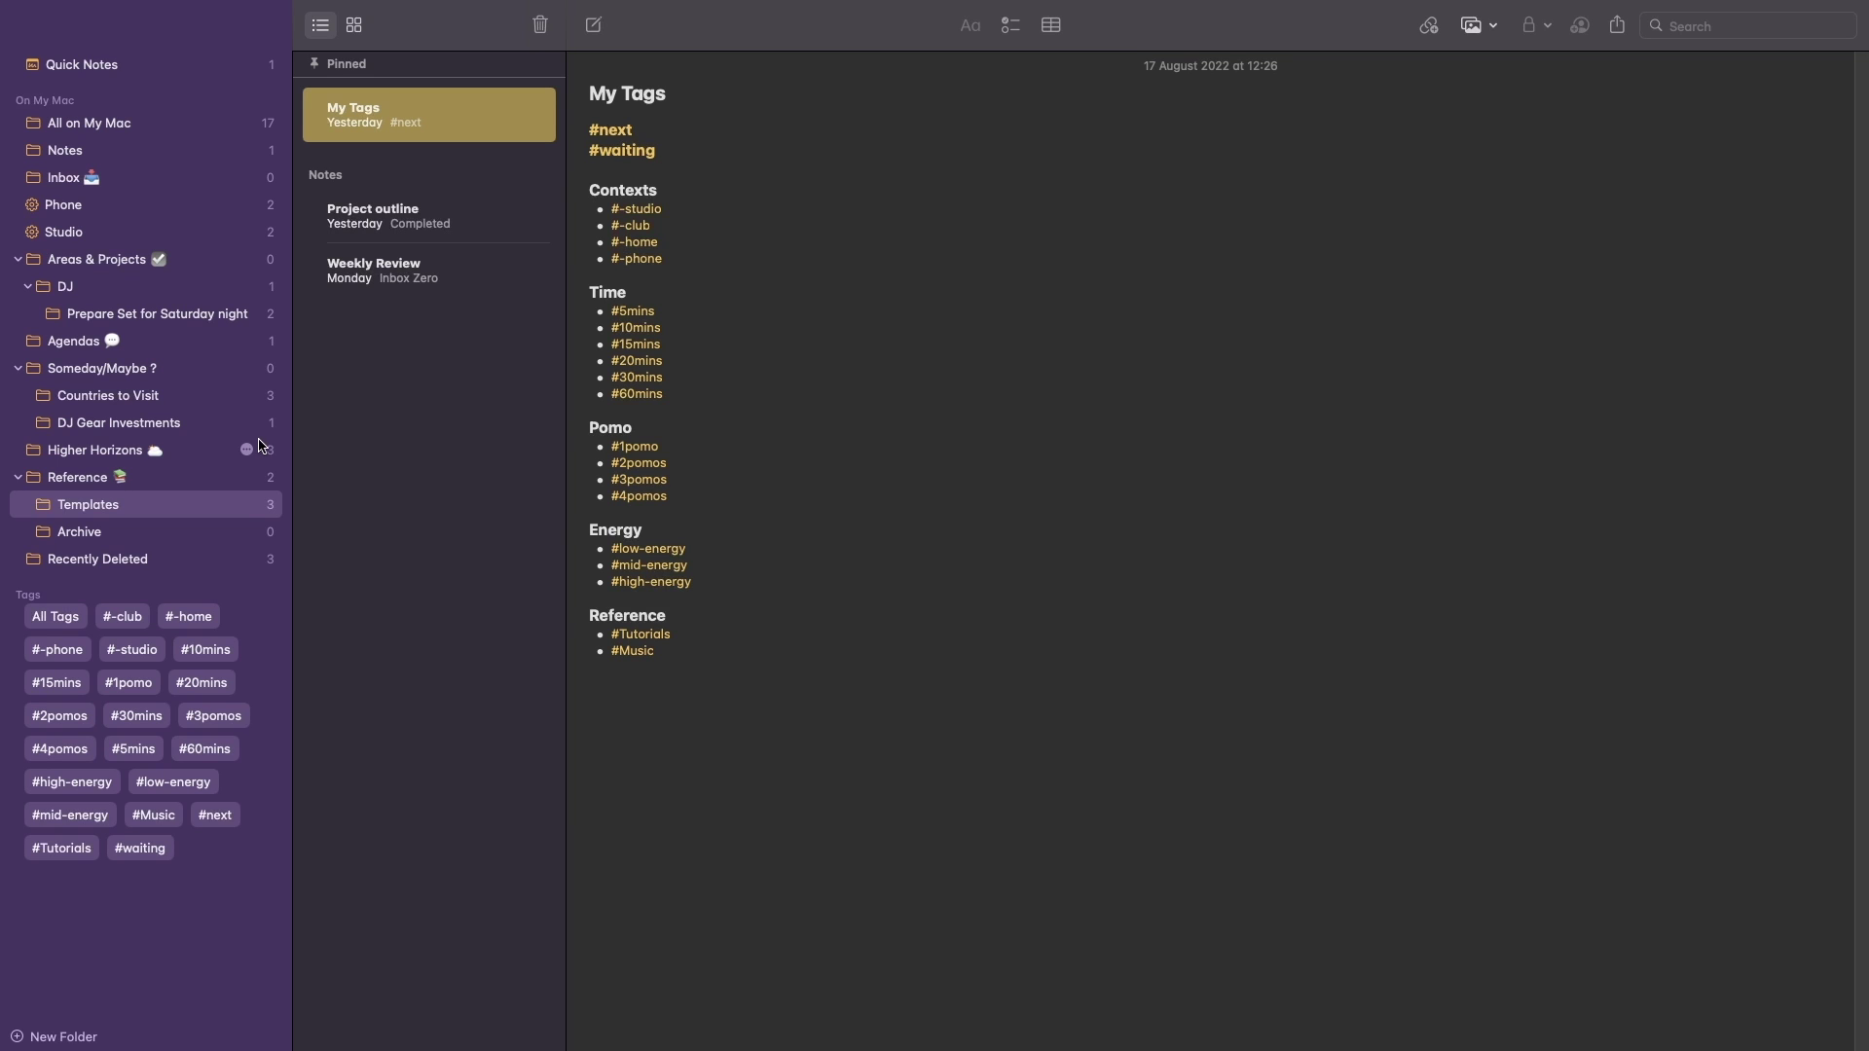
pyautogui.click(224, 317)
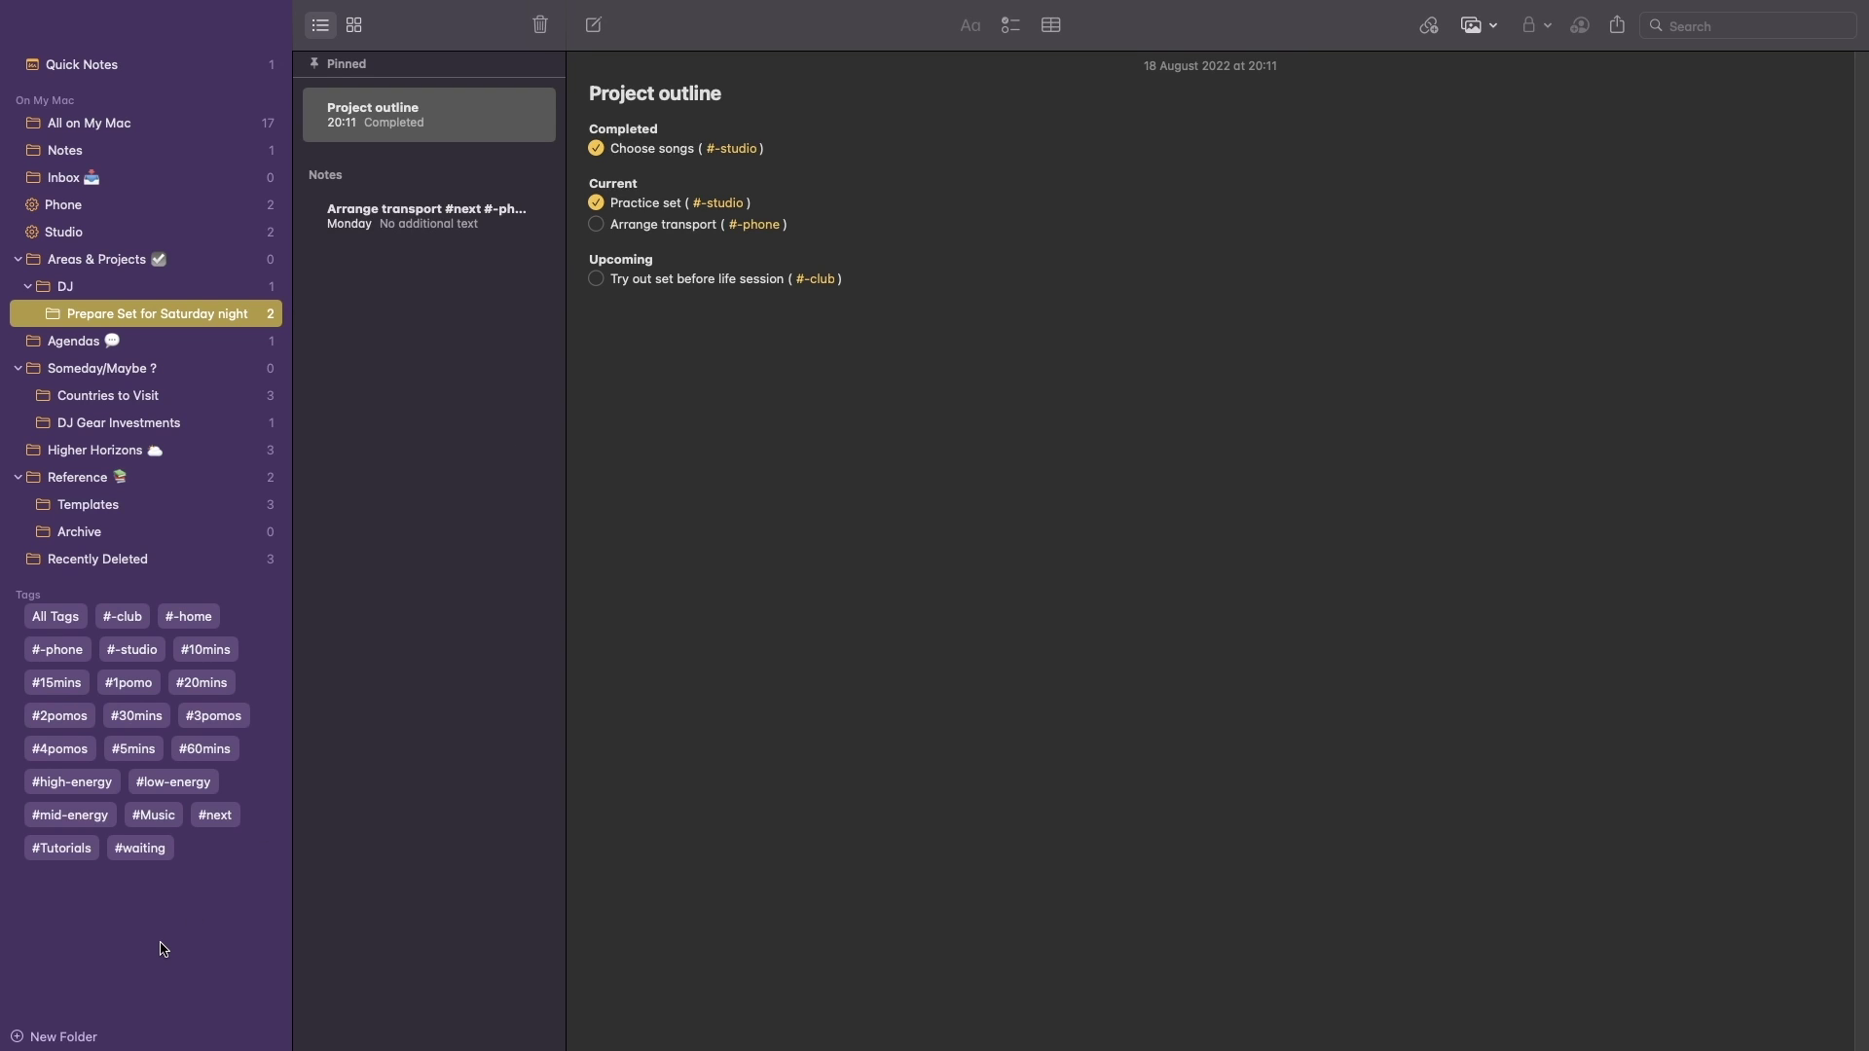
# Step: Start a new tag-based smart folder, then cancel without adding any tags
pyautogui.click(72, 1037)
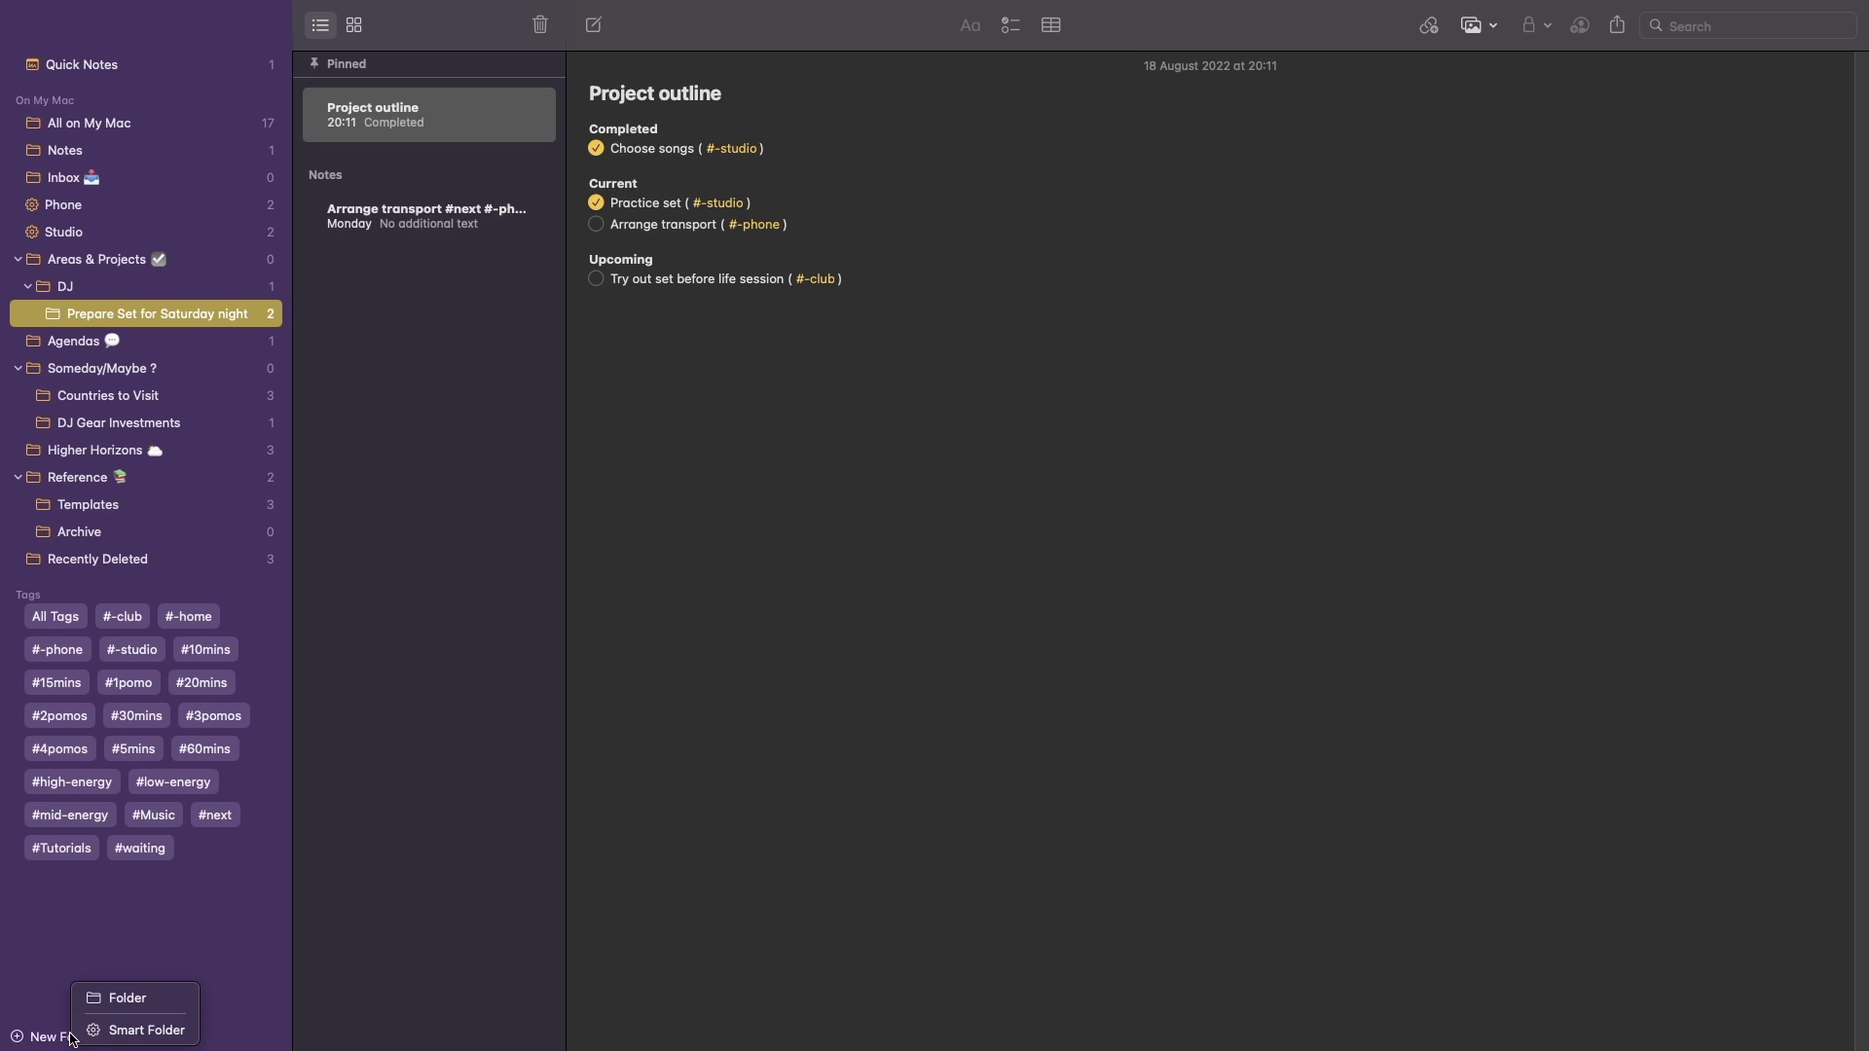
pyautogui.click(146, 1030)
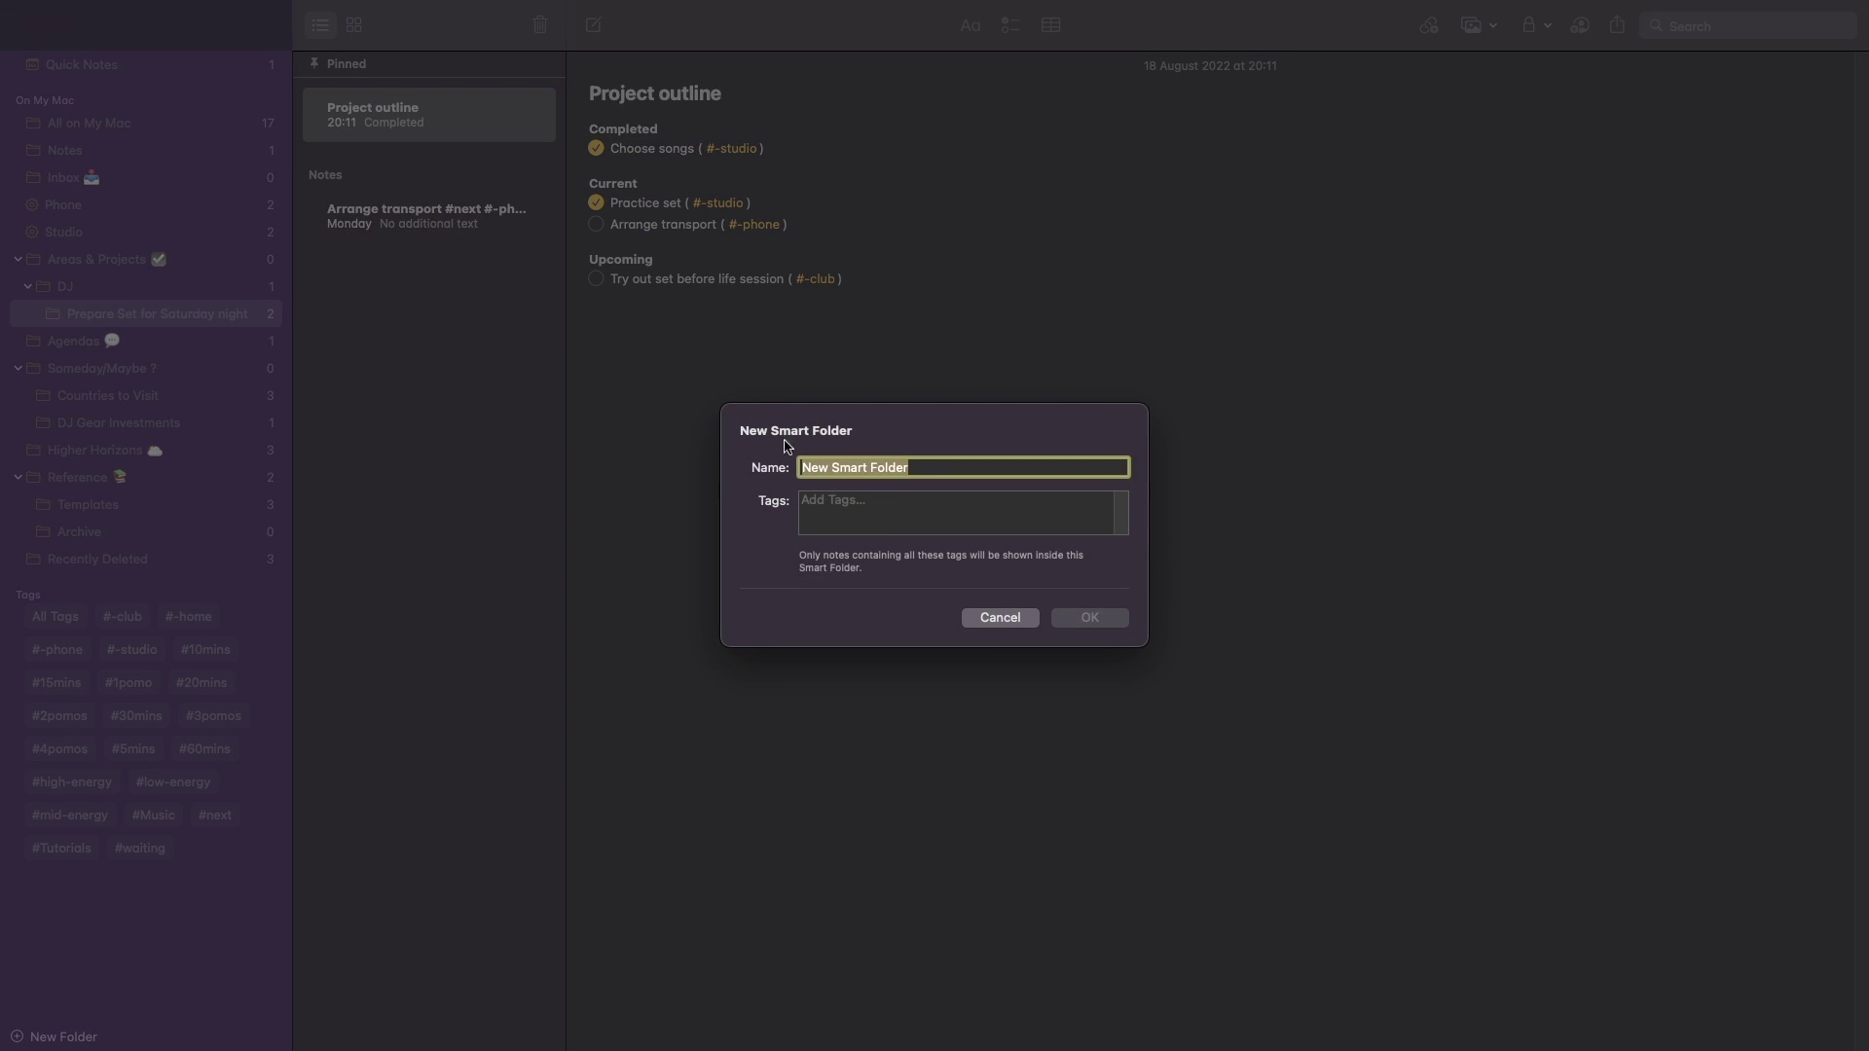
pyautogui.click(884, 523)
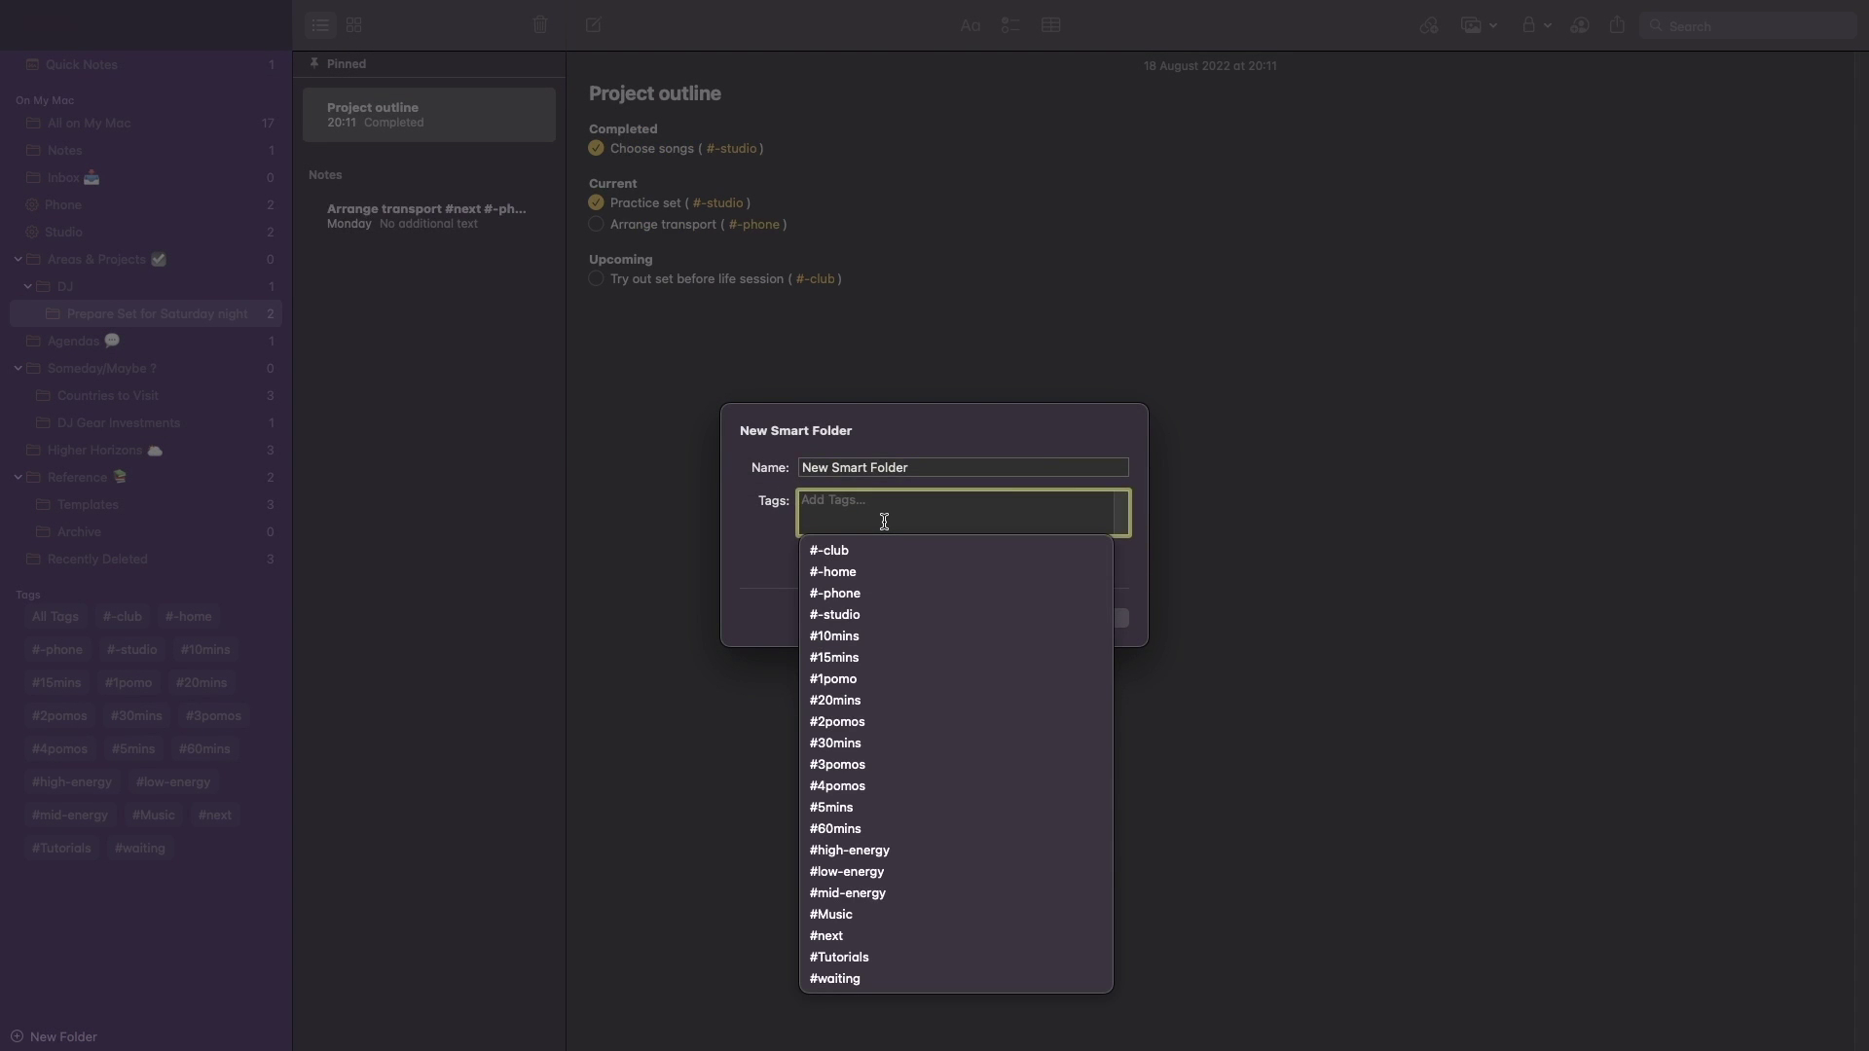
pyautogui.click(889, 493)
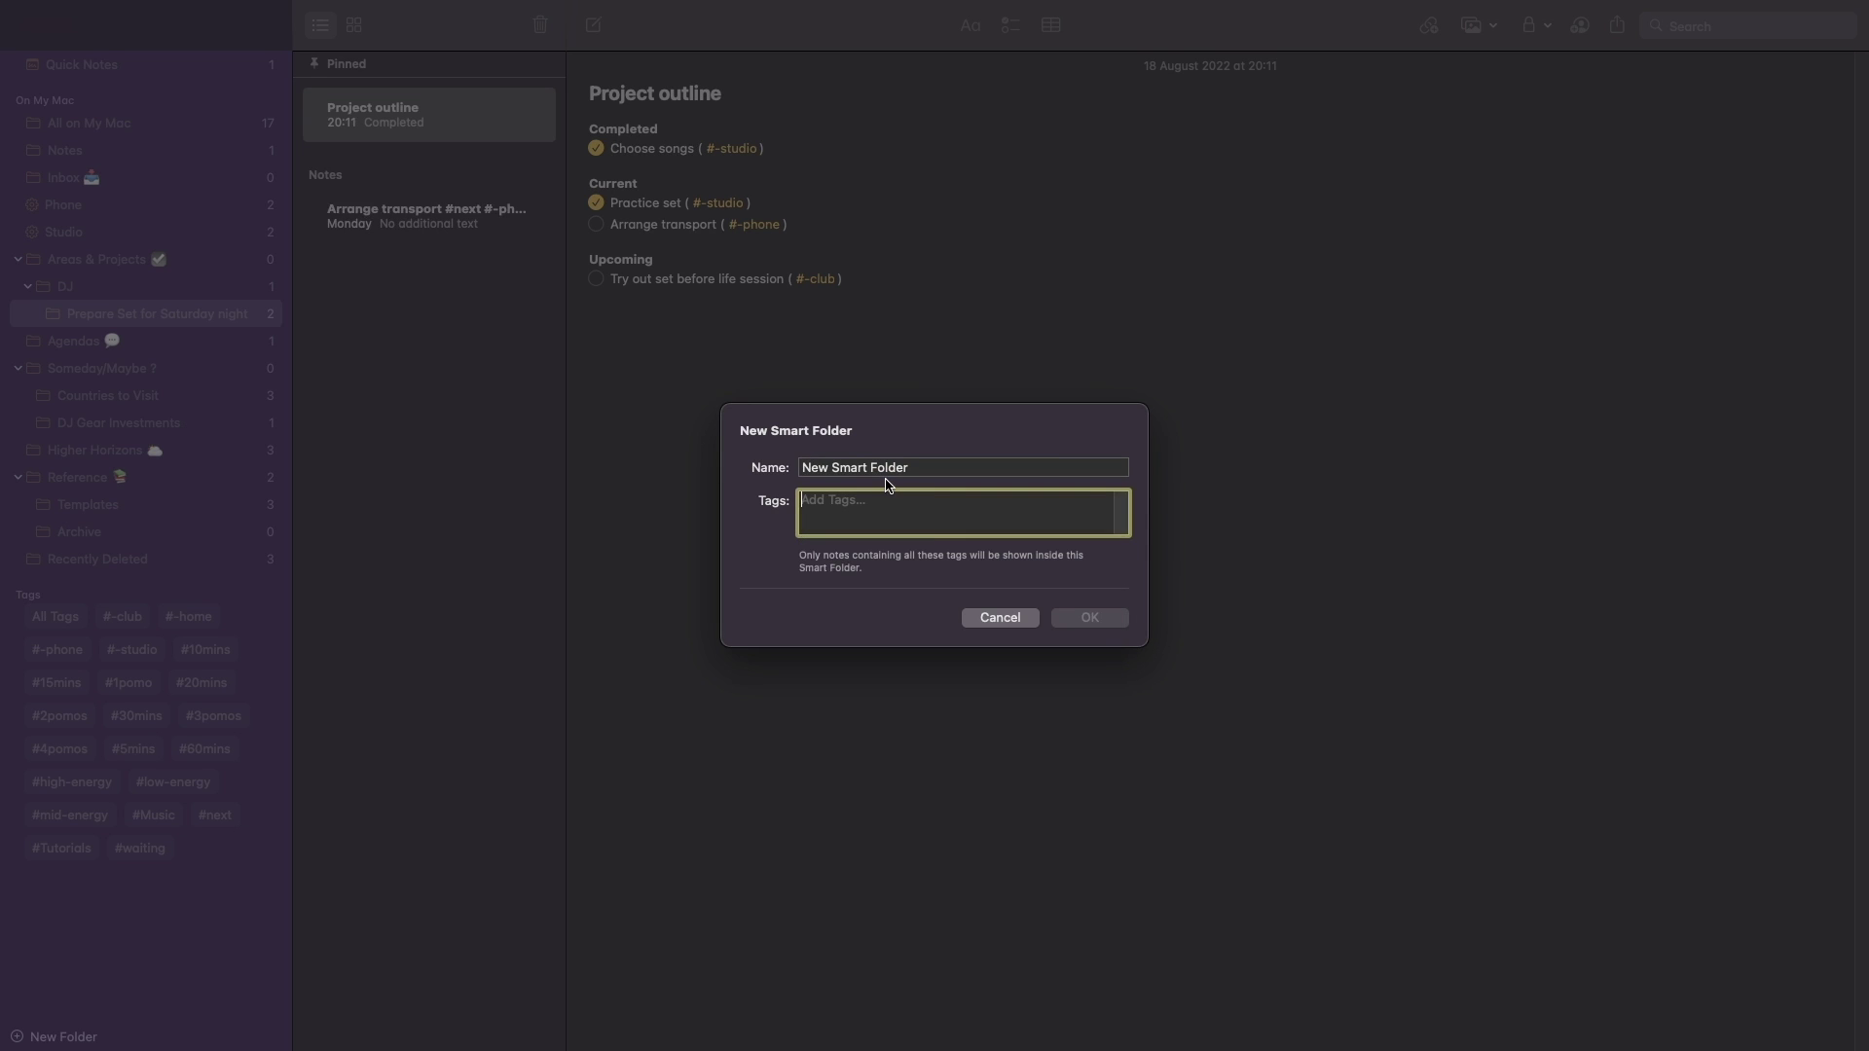
pyautogui.click(1002, 613)
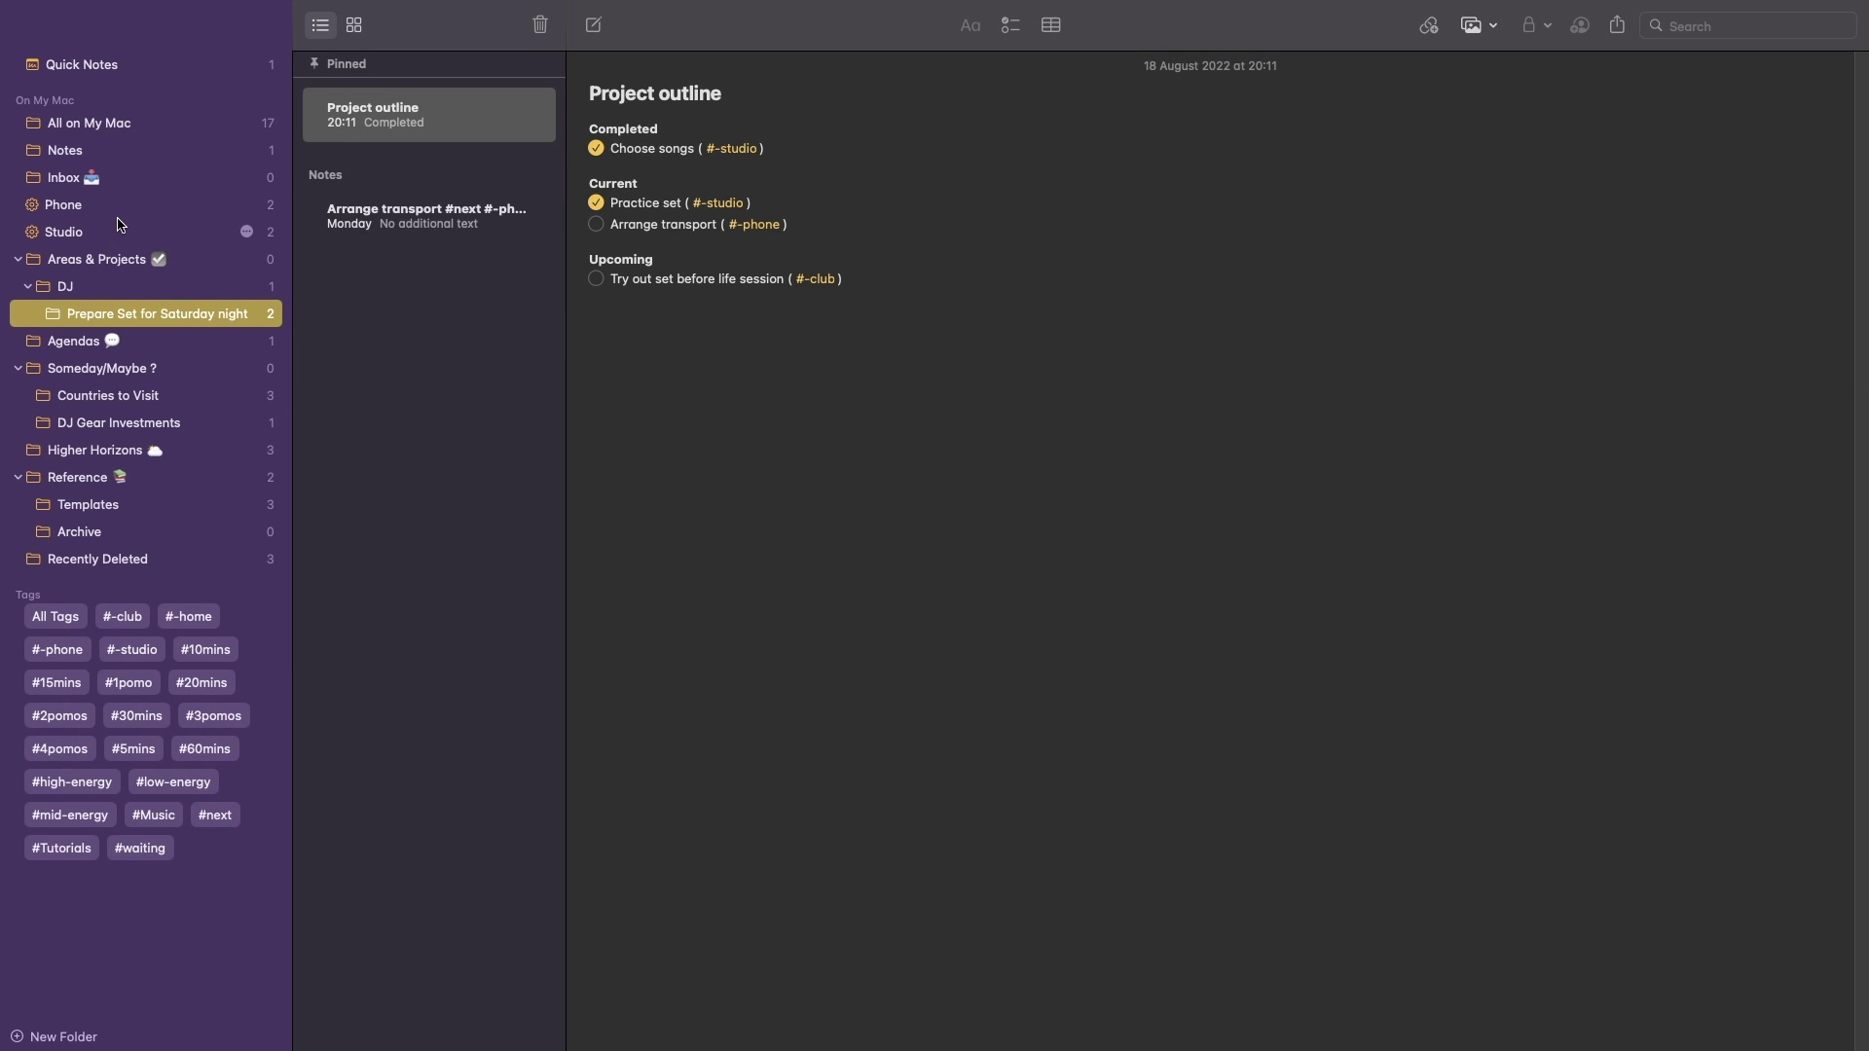
# Step: Look through the Phone and Studio context smart folders, ending back on Phone
pyautogui.click(119, 211)
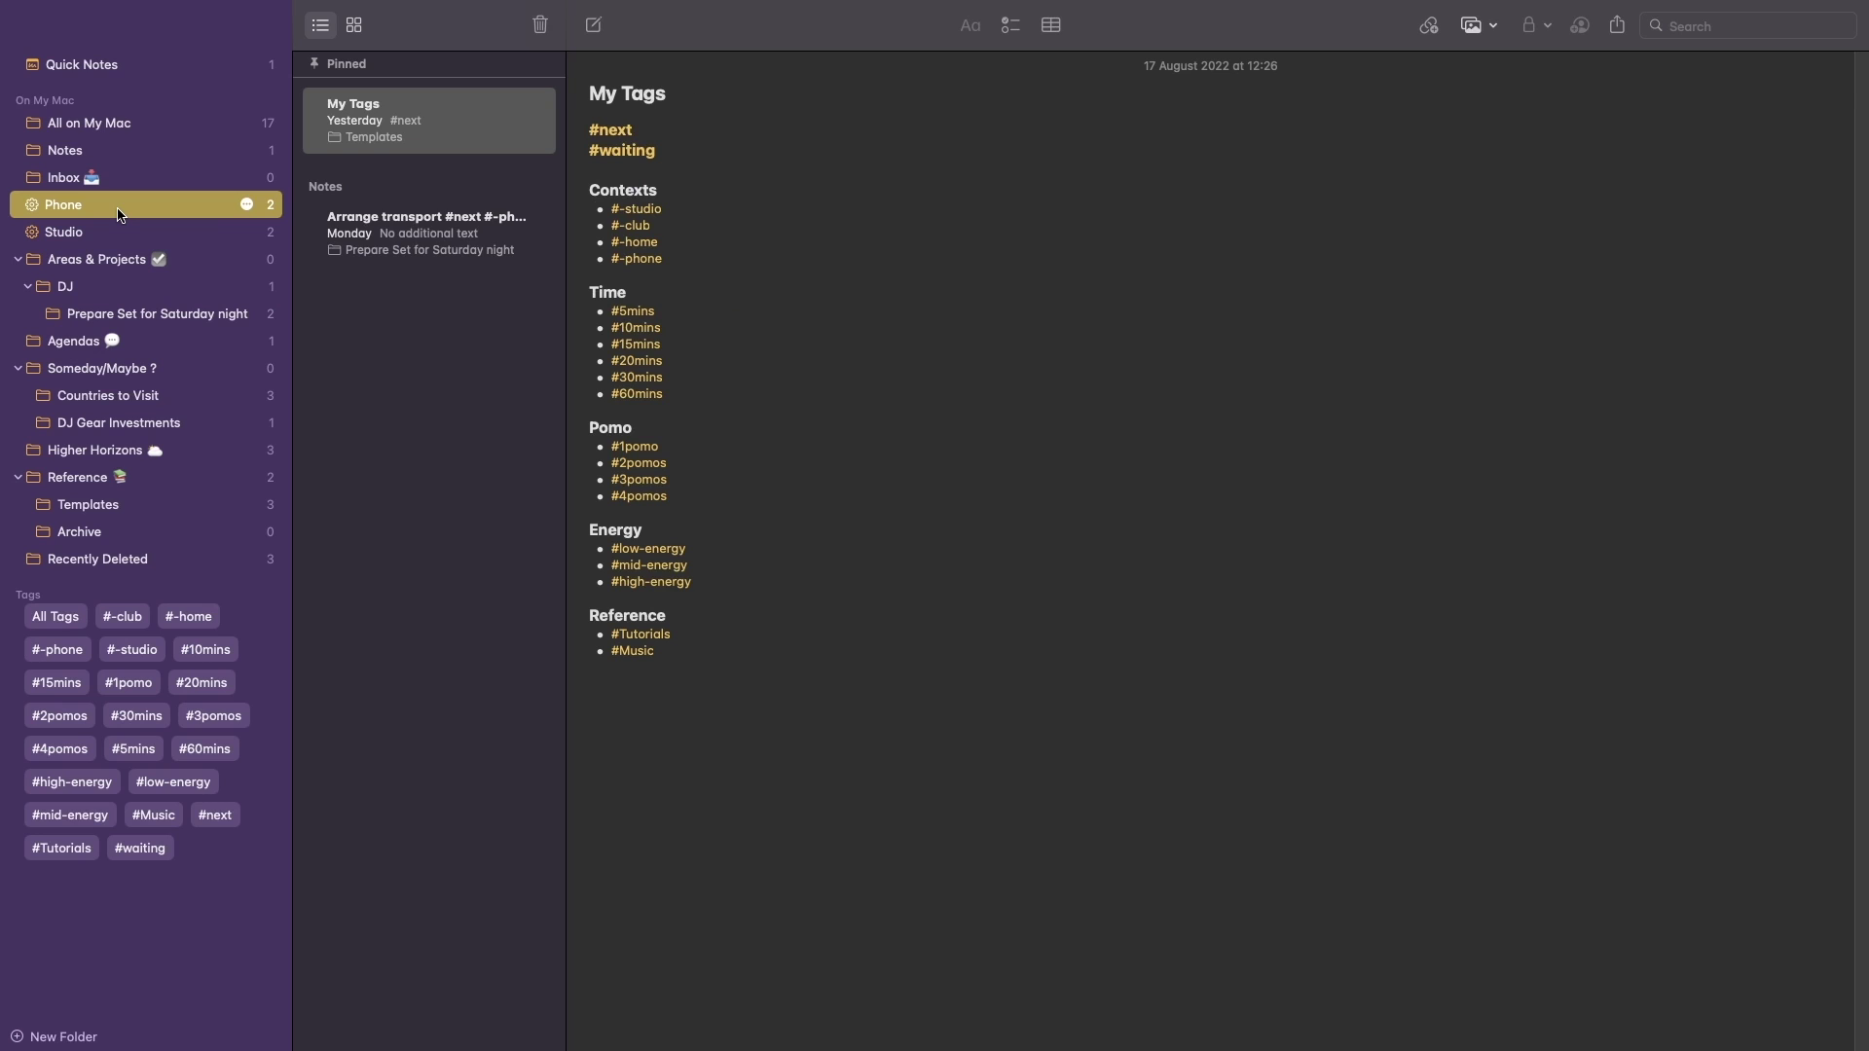
pyautogui.click(119, 234)
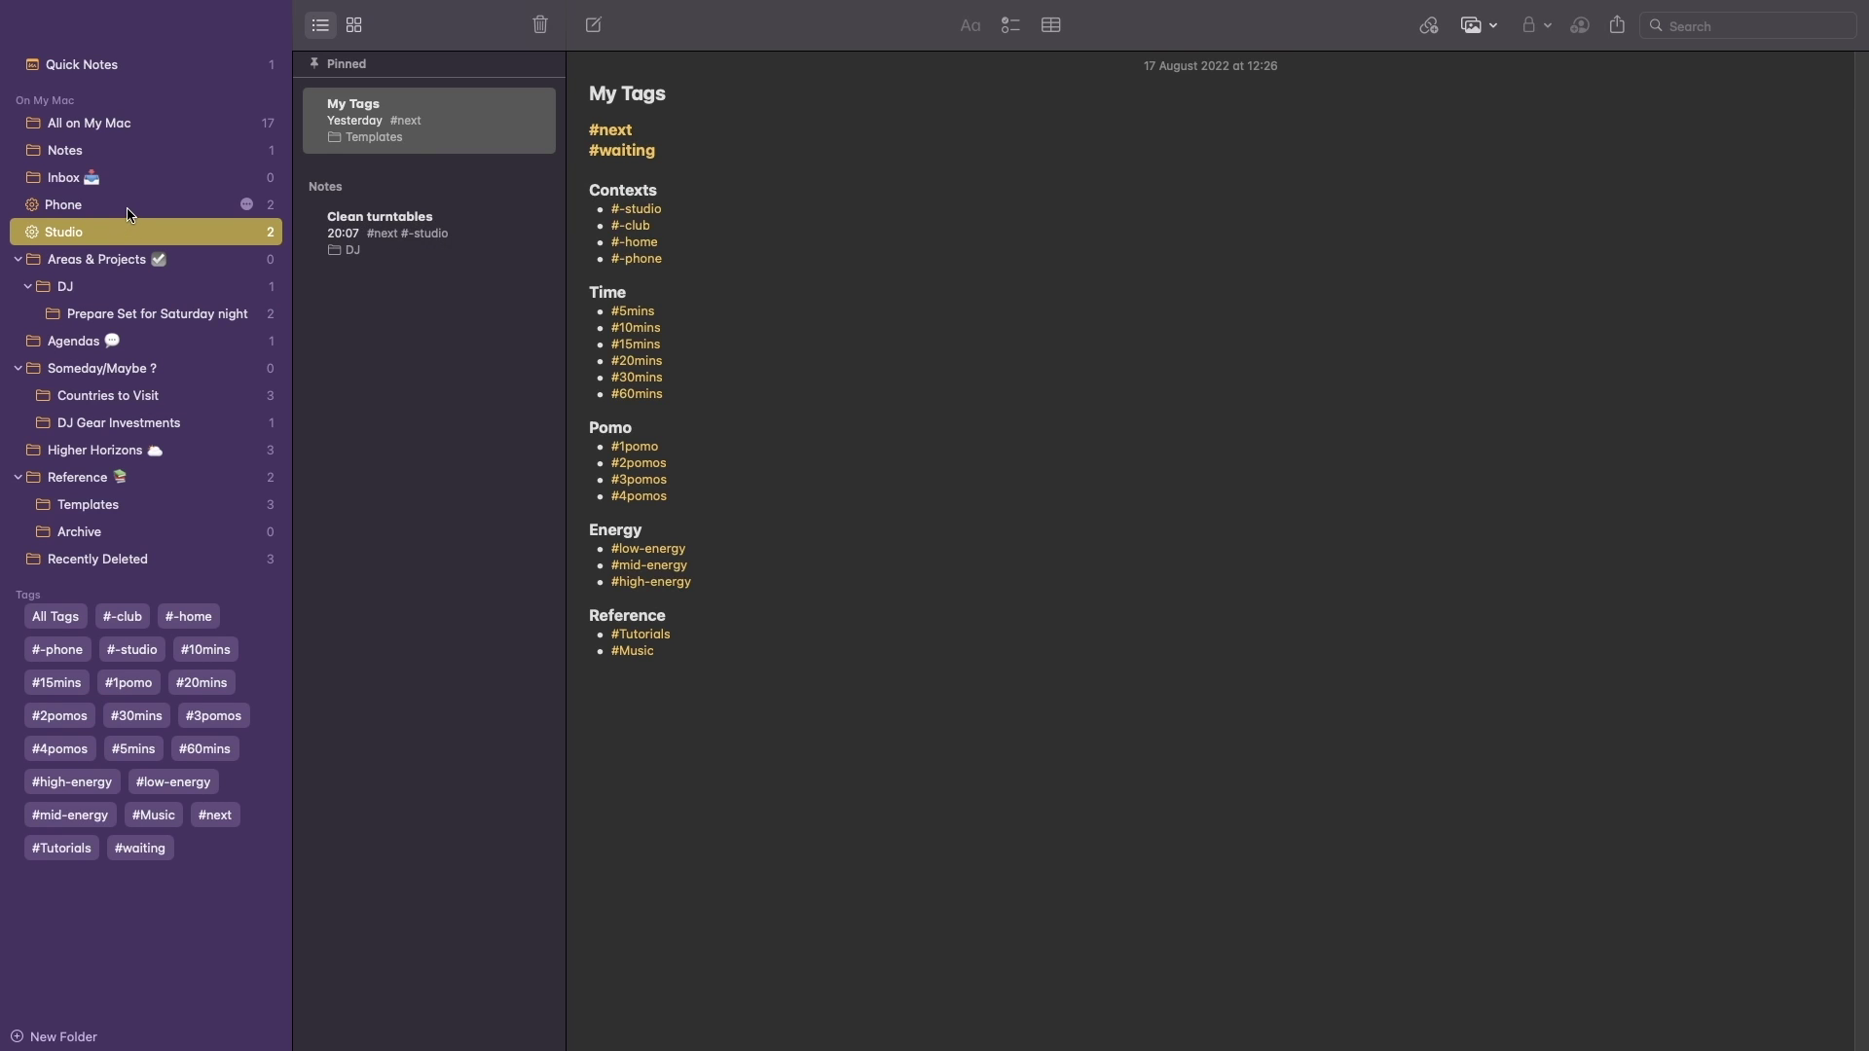
pyautogui.click(127, 213)
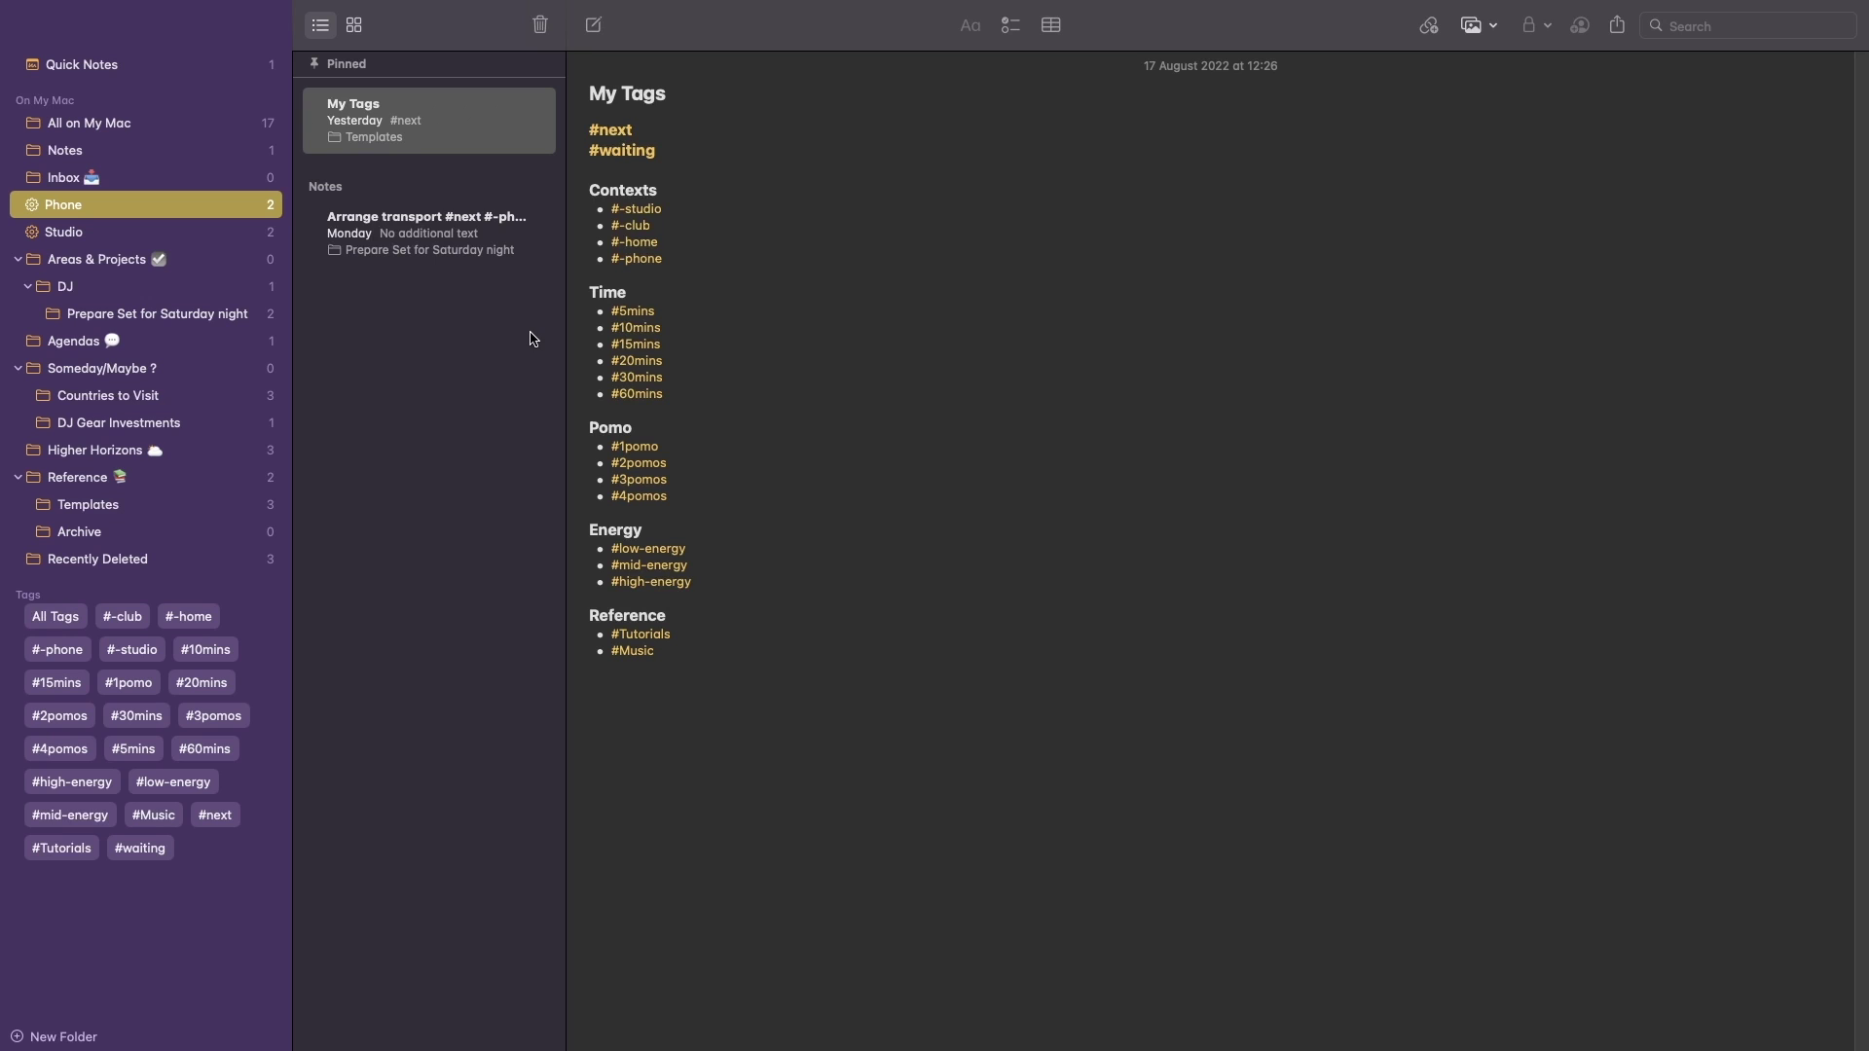
# Step: Unpin and re-pin the My Tags note, then open the Arrange transport note
pyautogui.rightClick(507, 117)
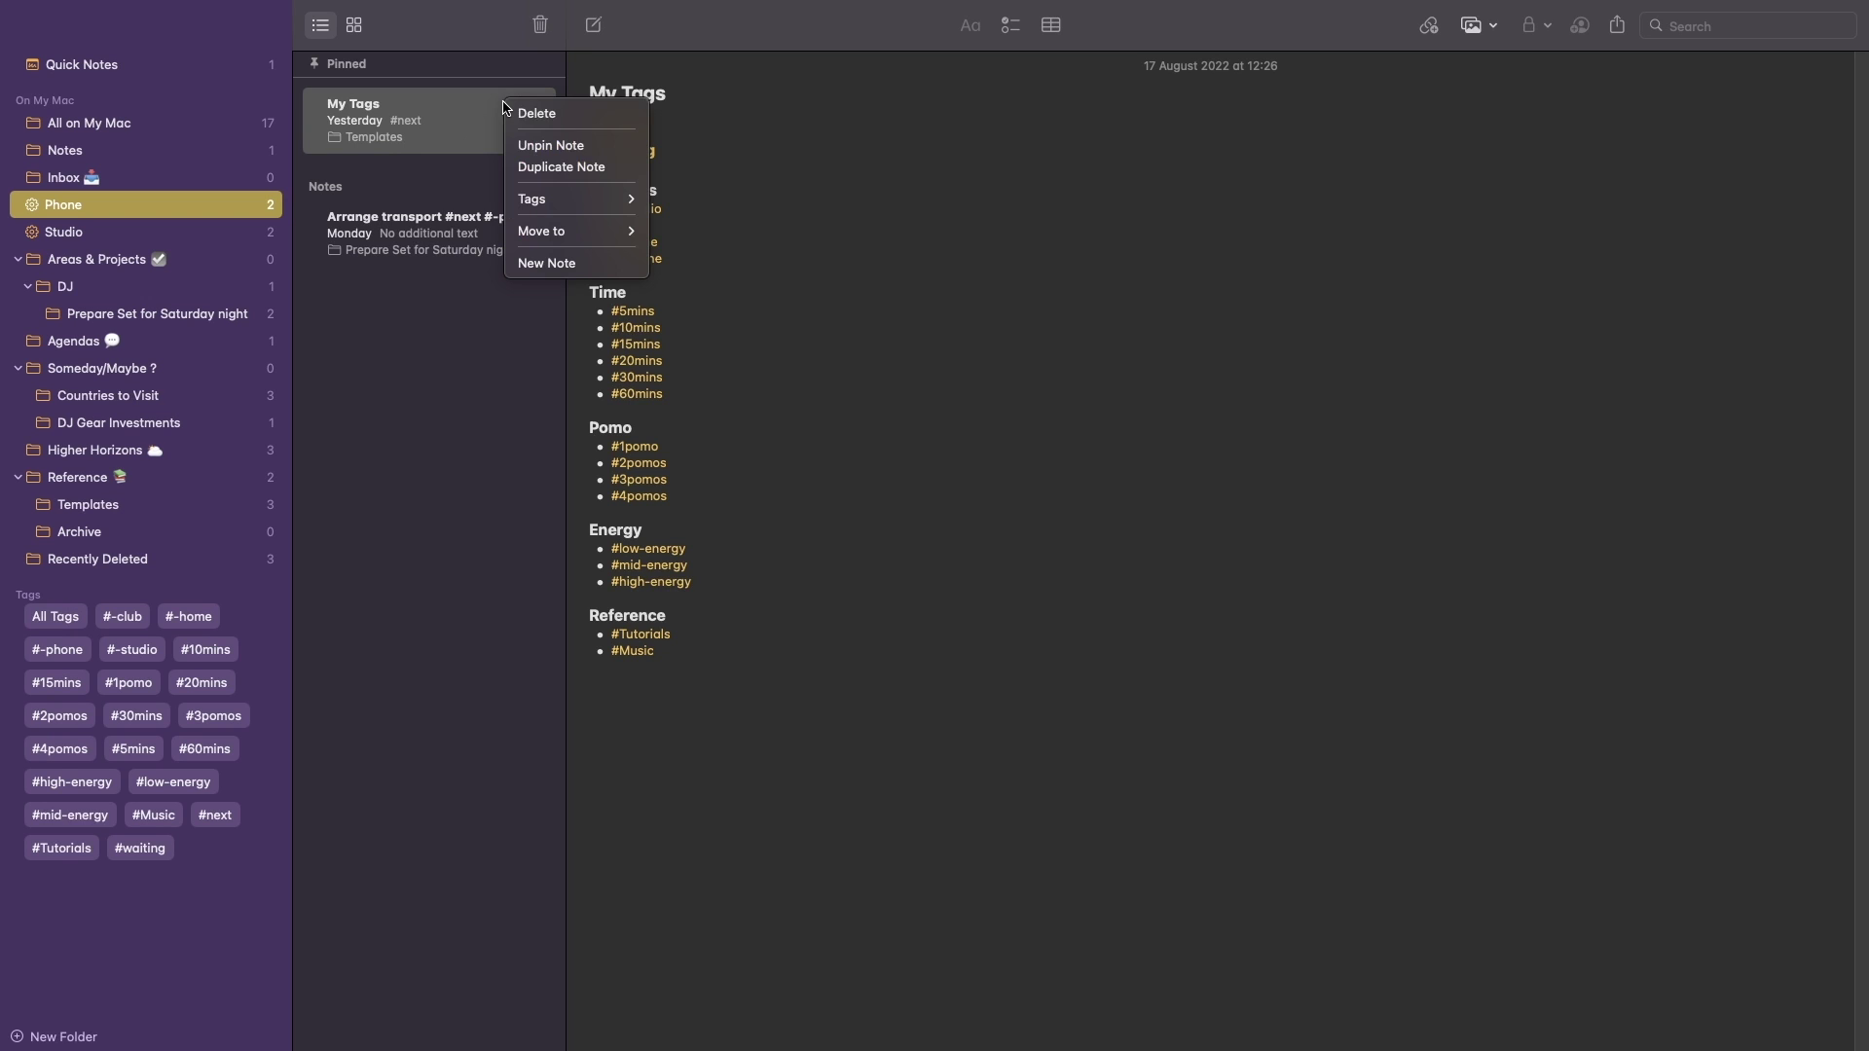
pyautogui.click(543, 146)
pyautogui.rightClick(484, 88)
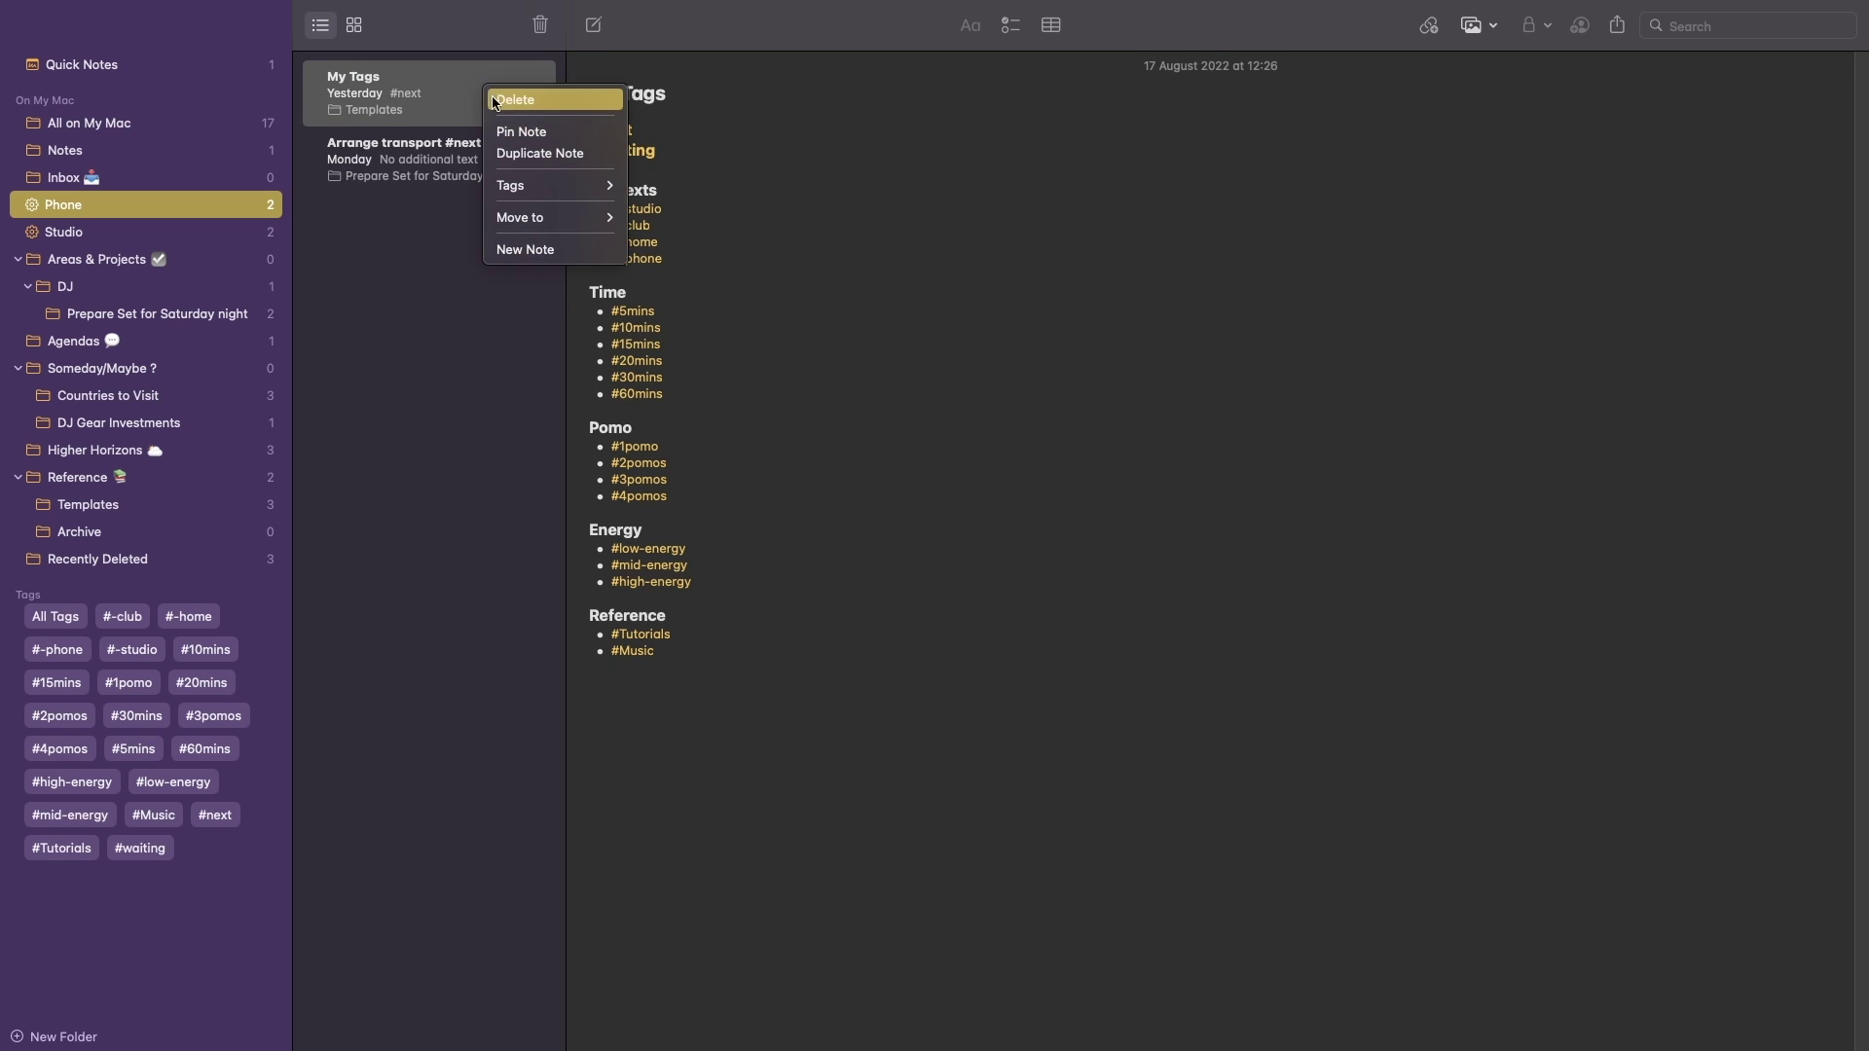
pyautogui.click(505, 131)
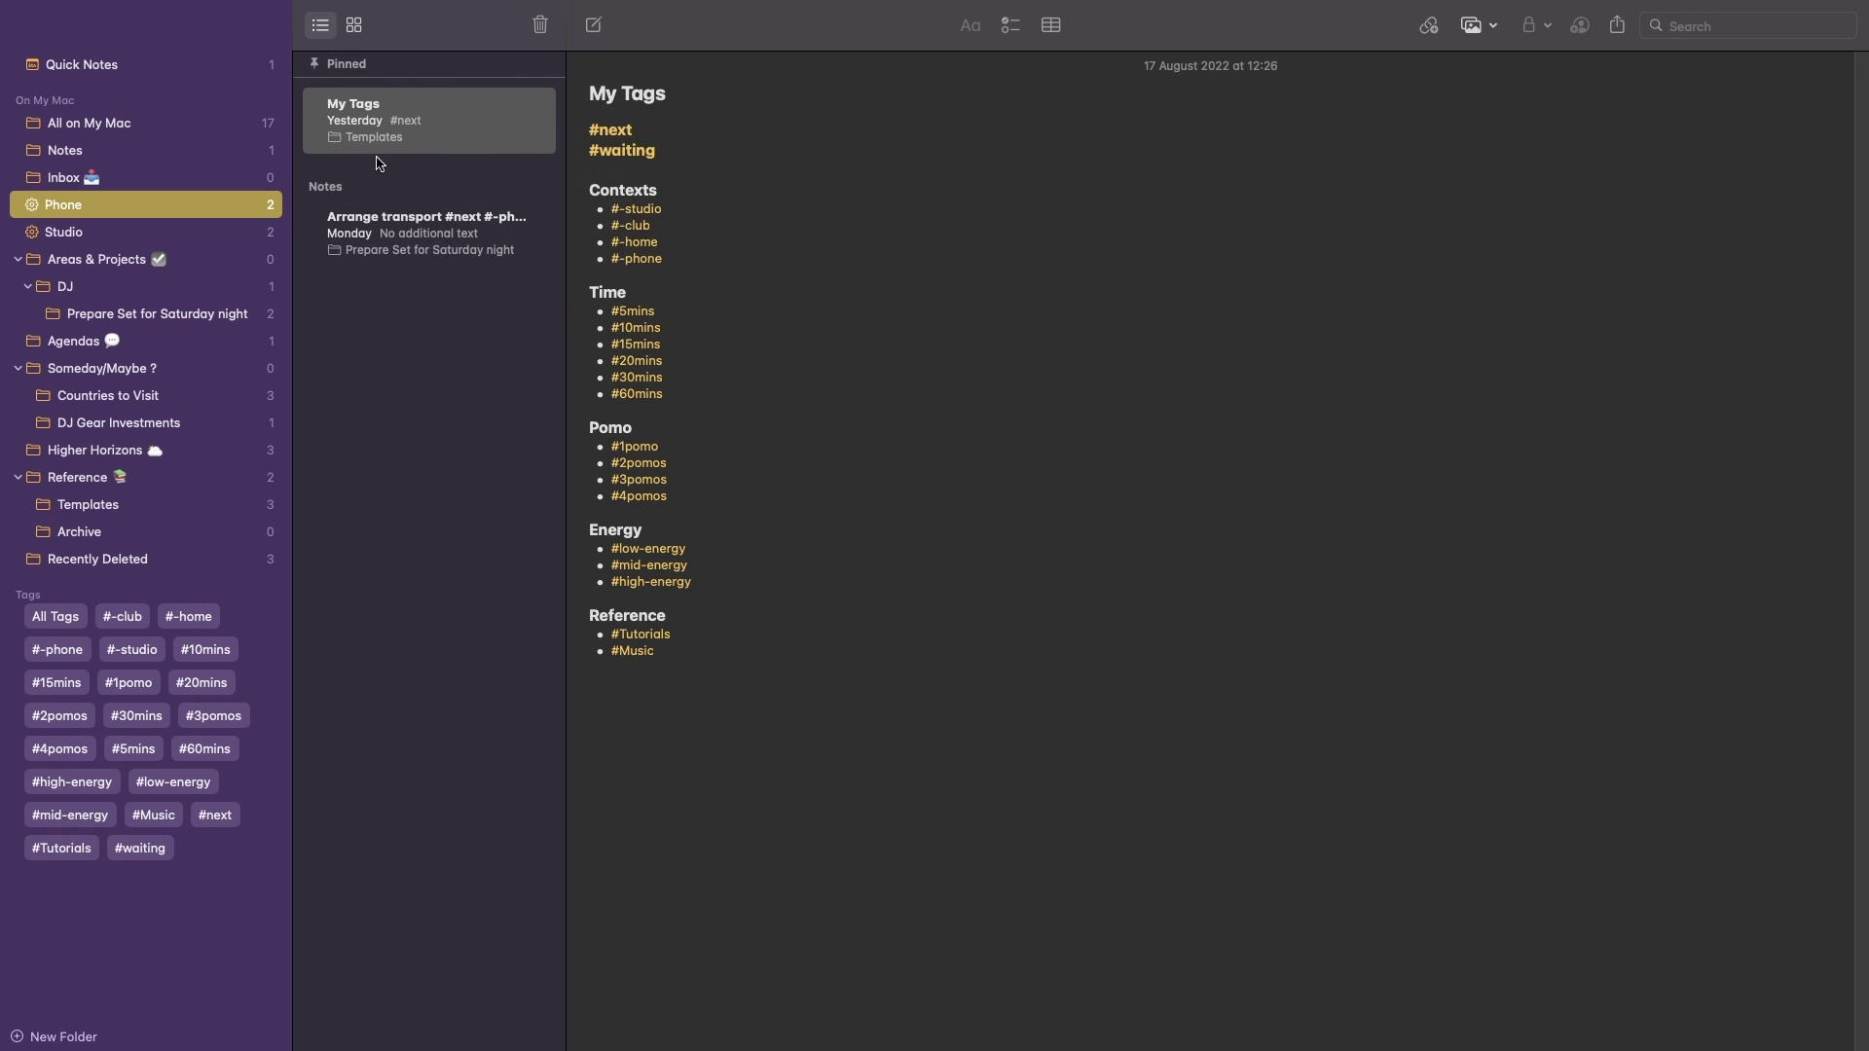
pyautogui.click(463, 245)
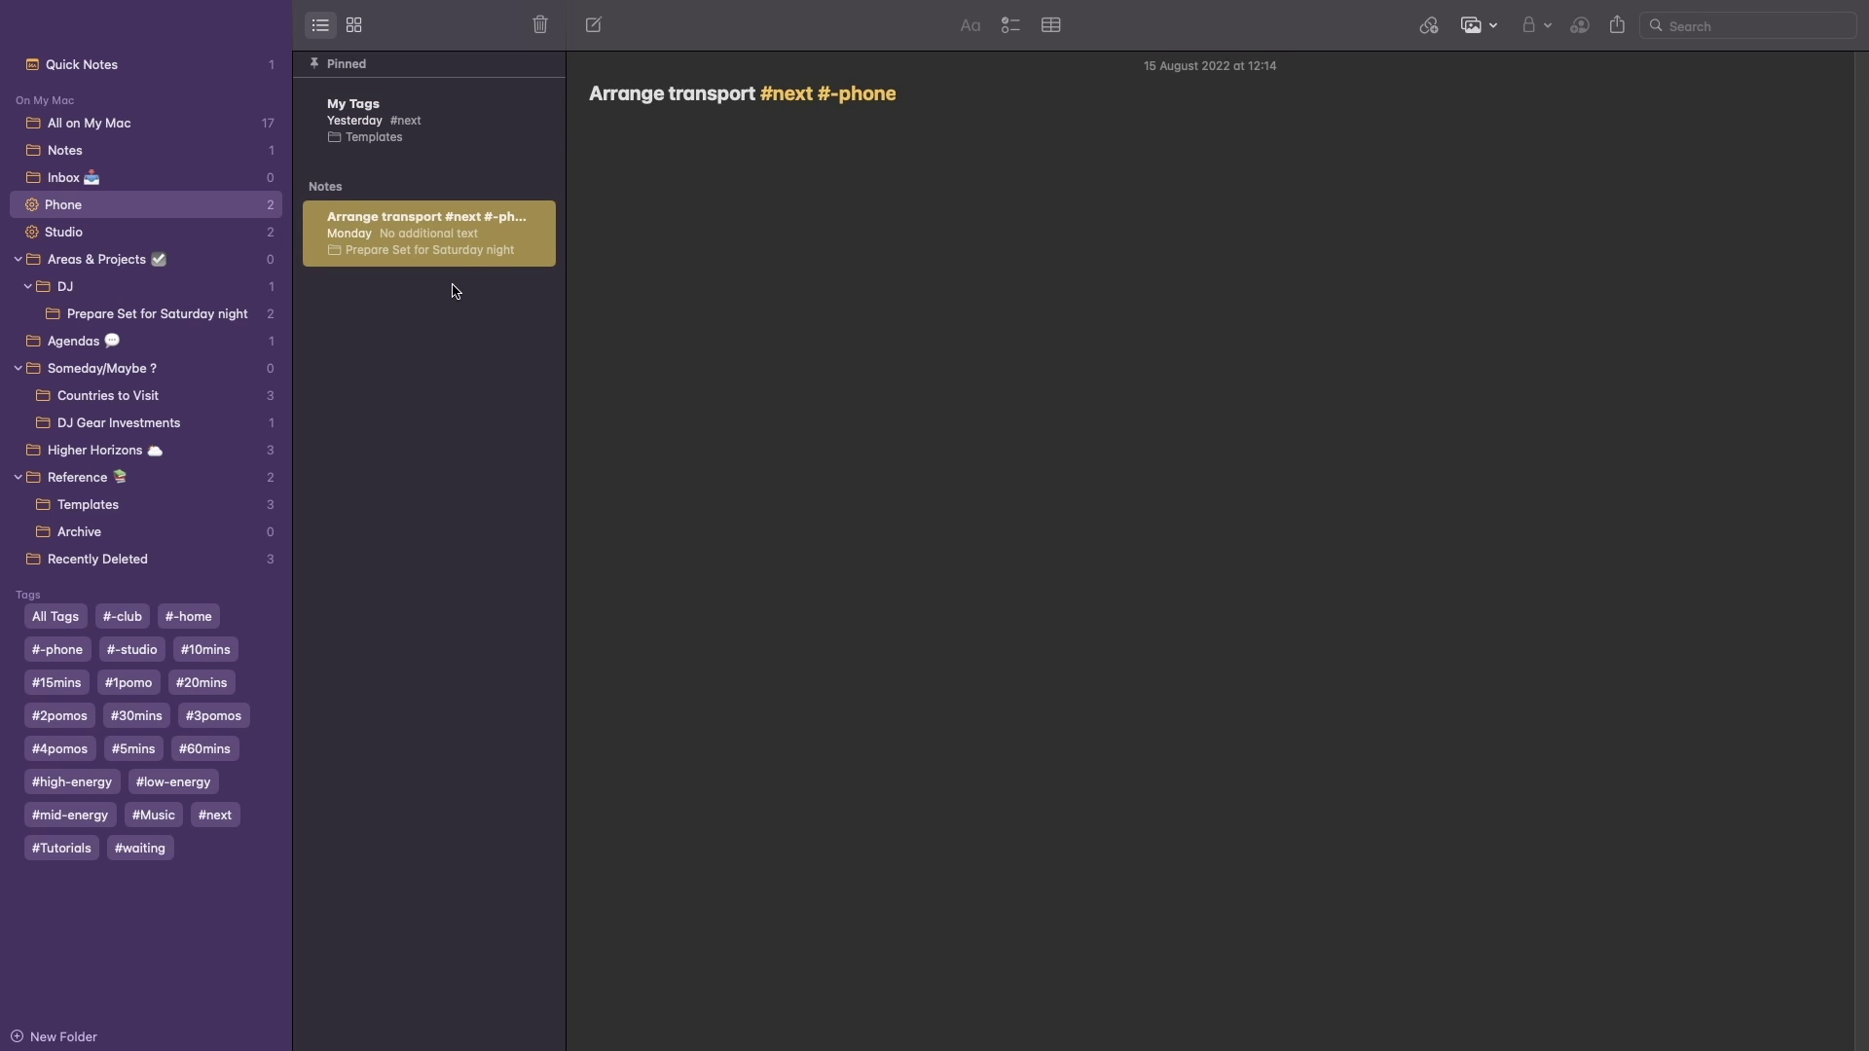
# Step: Drag the Phone smart folder so it sits above Studio in the sidebar
pyautogui.click(76, 237)
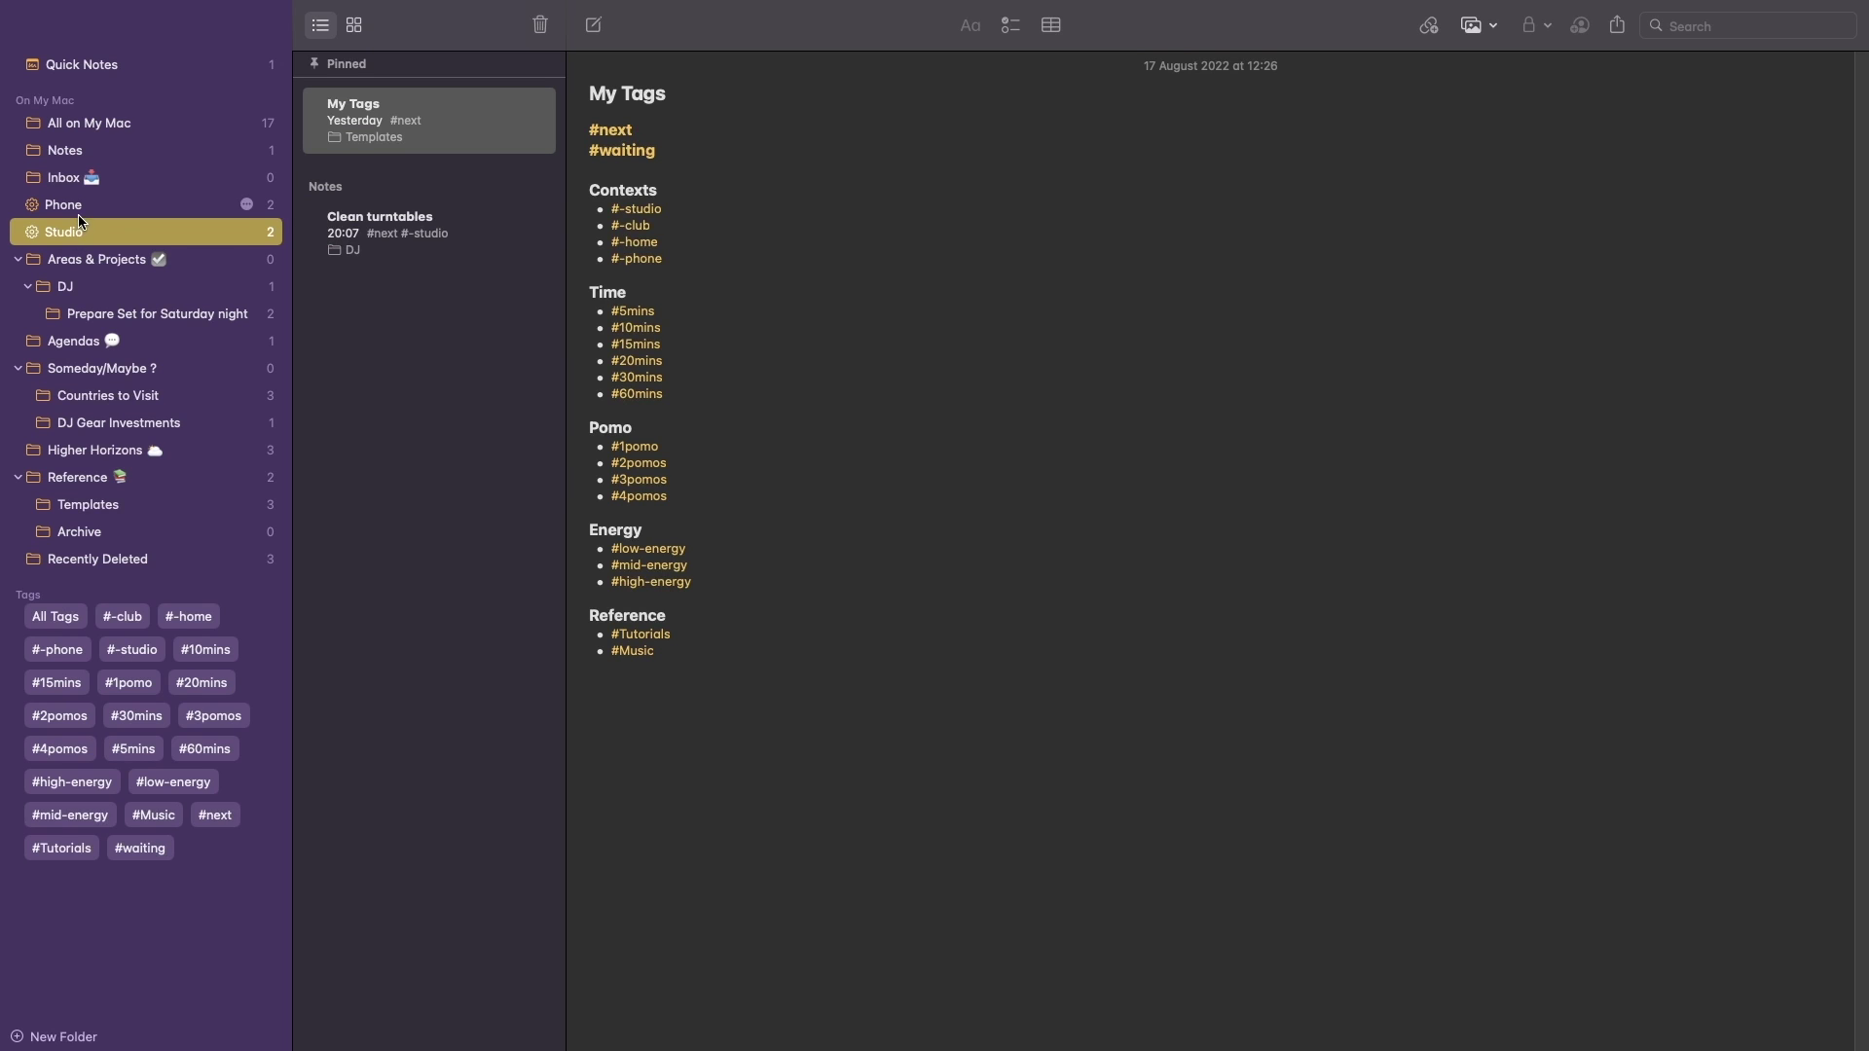
pyautogui.click(78, 207)
pyautogui.moveTo(93, 208); pyautogui.dragTo(95, 288)
pyautogui.moveTo(103, 210)
pyautogui.mouseDown()
pyautogui.moveTo(84, 235)
pyautogui.moveTo(115, 567)
pyautogui.moveTo(121, 218)
pyautogui.mouseUp()
# Step: Hide Notes and bring up the desktop Notes widgets for the Inbox and Studio folders
pyautogui.press('super+Tab')
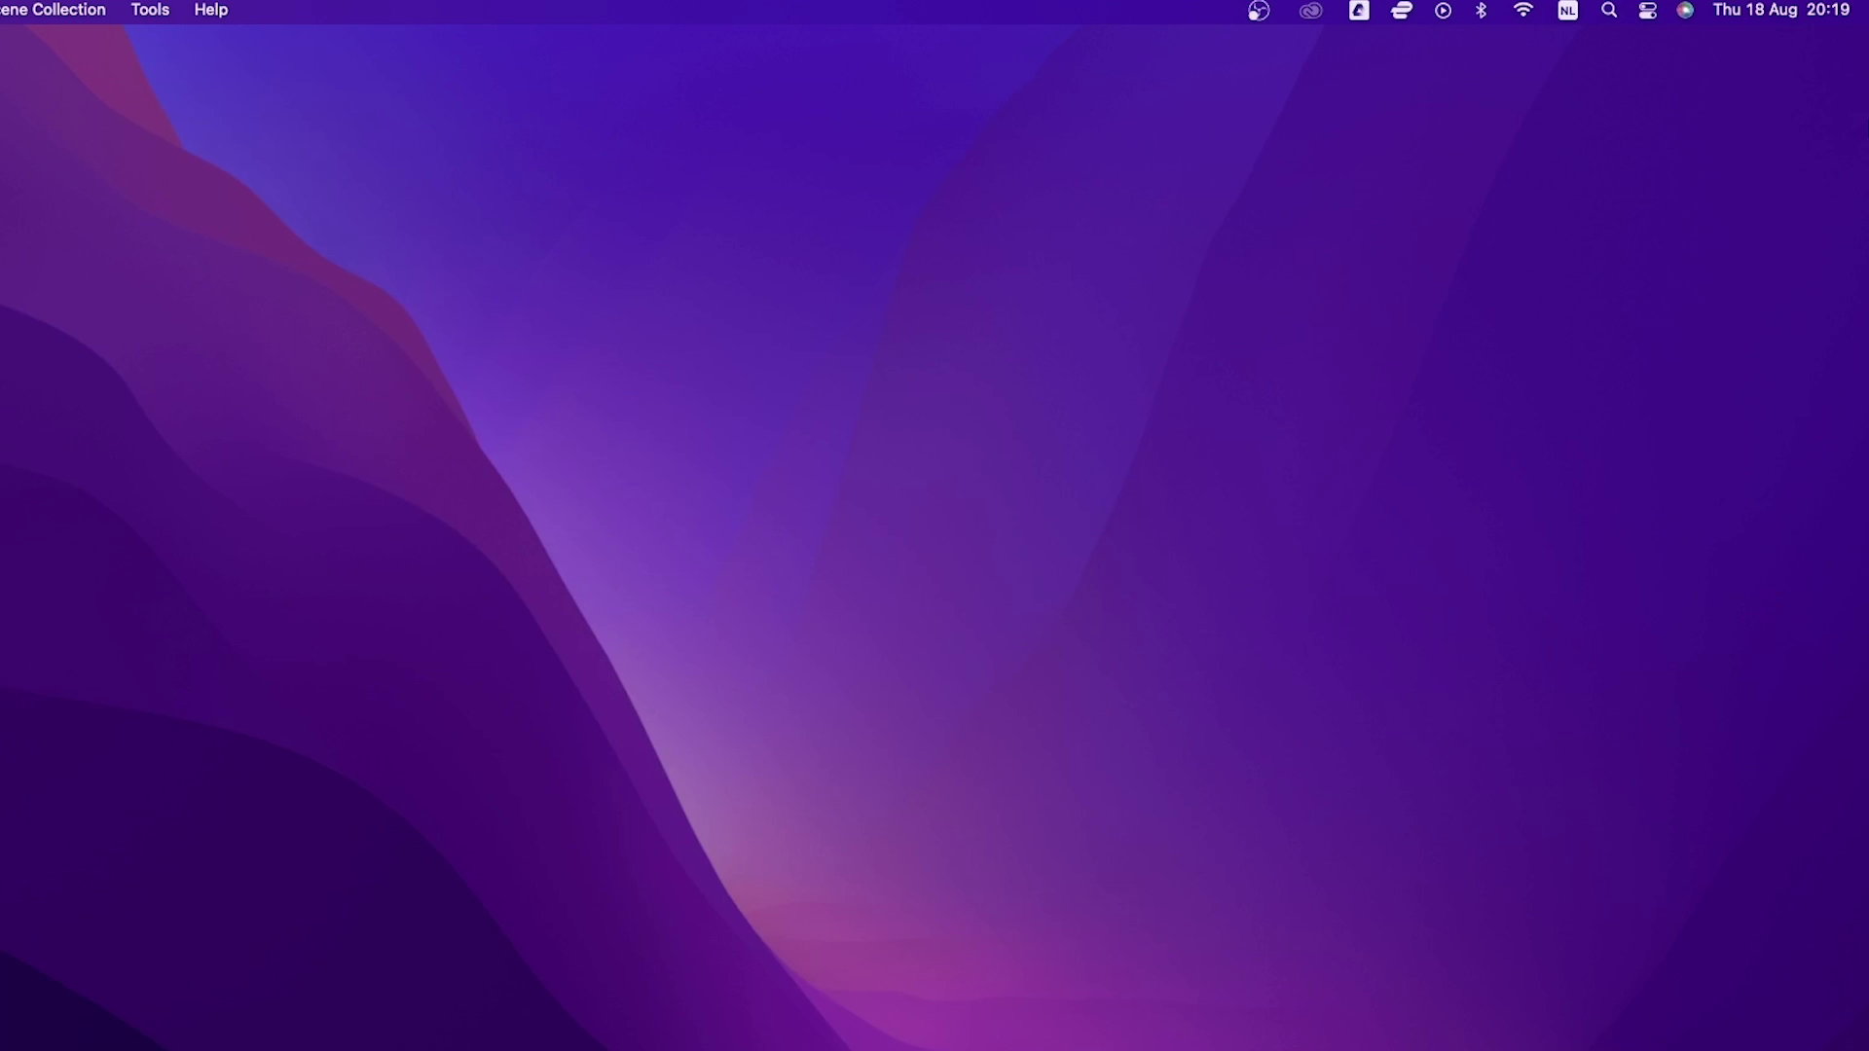
pyautogui.click(1807, 19)
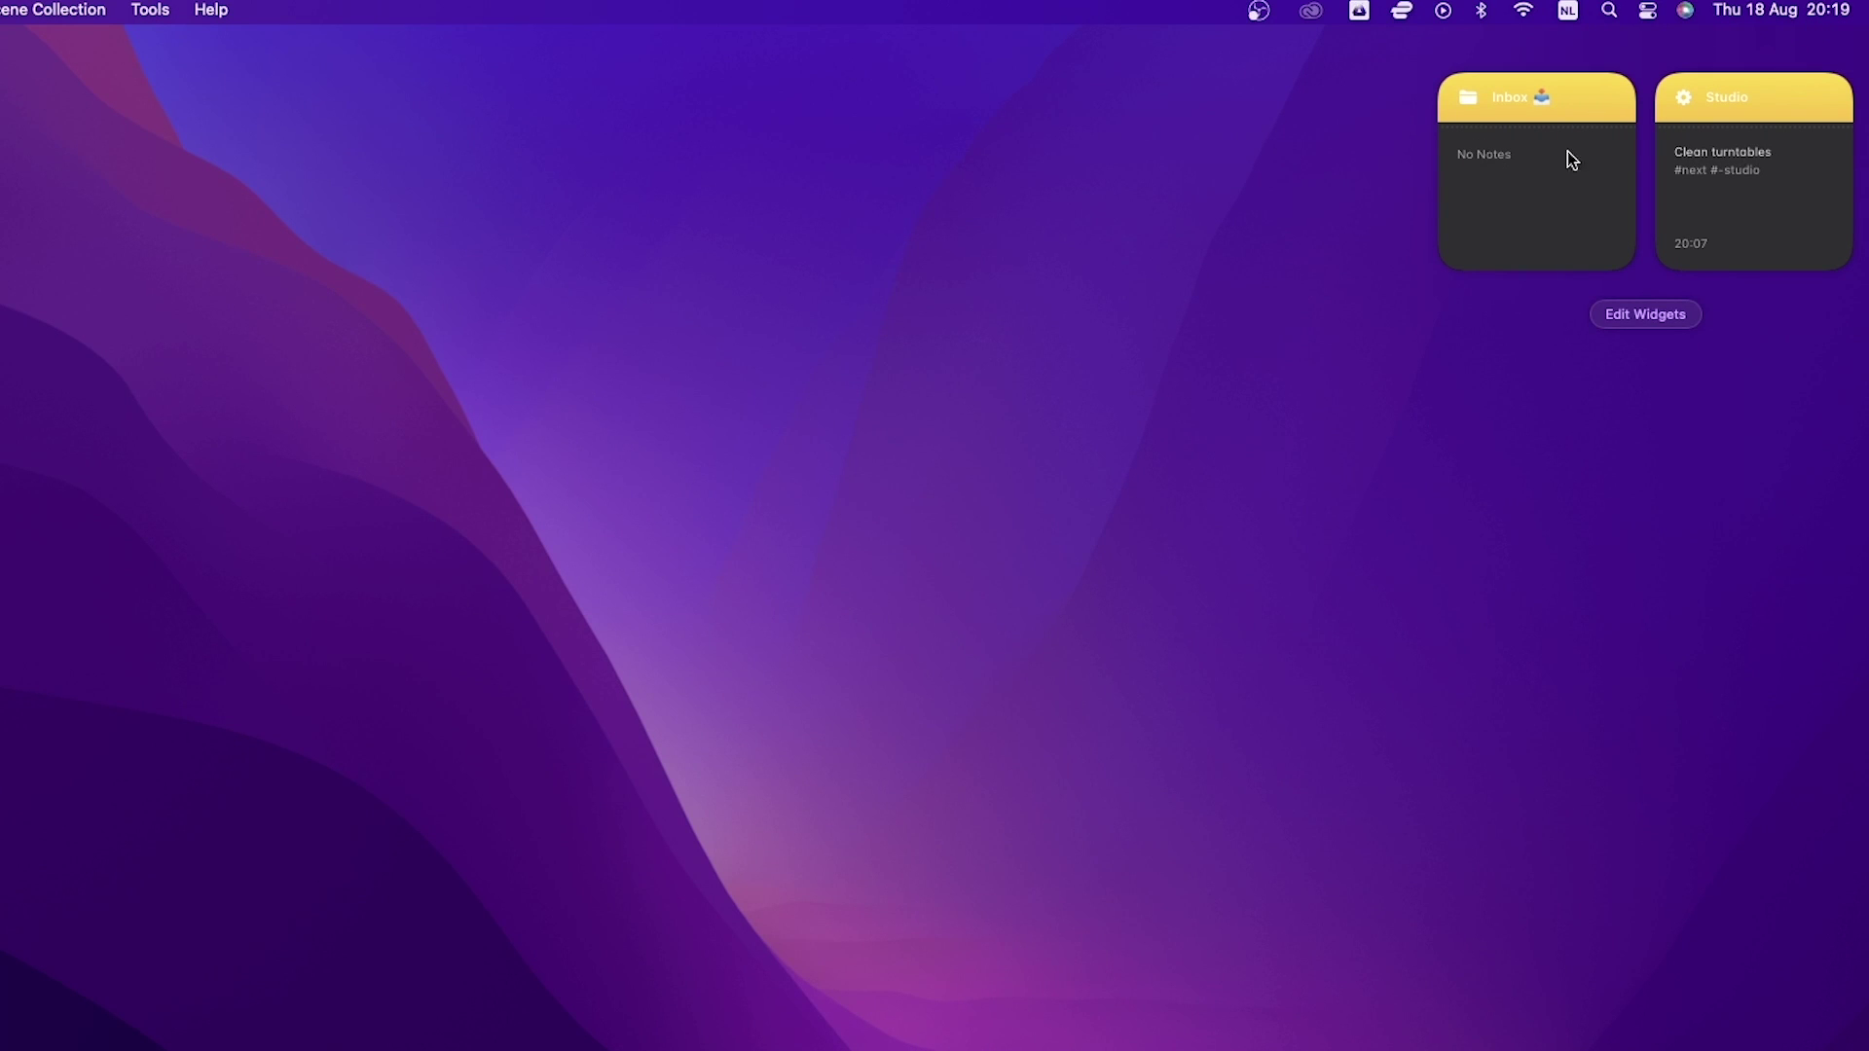